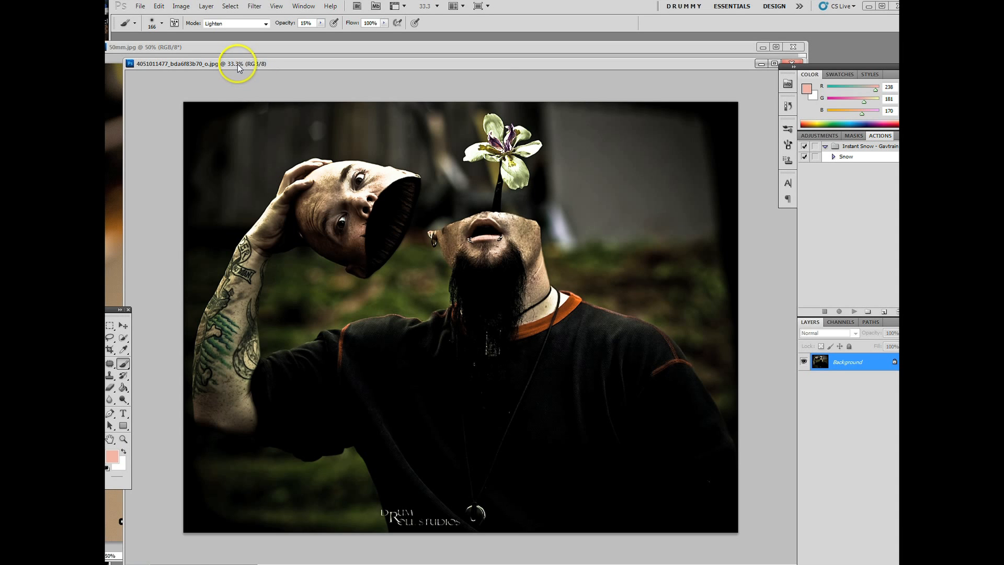
# Close the finished example image and switch to the layered portrait document 425A6857.psd
pyautogui.moveTo(238, 65)
pyautogui.mouseDown()
pyautogui.moveTo(226, 57)
pyautogui.moveTo(221, 67)
pyautogui.mouseUp()
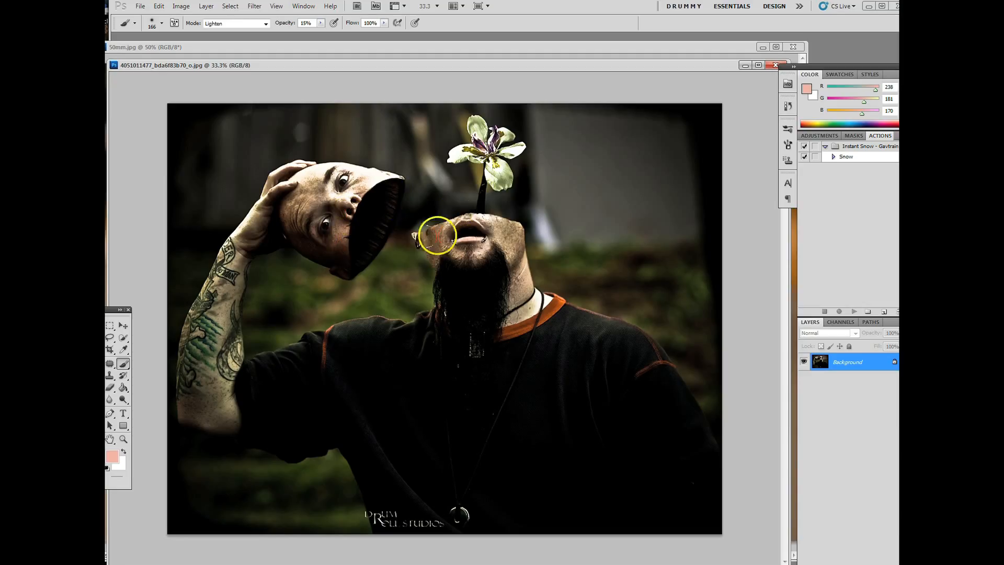
pyautogui.moveTo(388, 241)
pyautogui.mouseDown()
pyautogui.moveTo(403, 271)
pyautogui.moveTo(355, 264)
pyautogui.moveTo(446, 293)
pyautogui.moveTo(483, 317)
pyautogui.moveTo(392, 233)
pyautogui.moveTo(450, 183)
pyautogui.moveTo(460, 251)
pyautogui.moveTo(651, 157)
pyautogui.mouseUp()
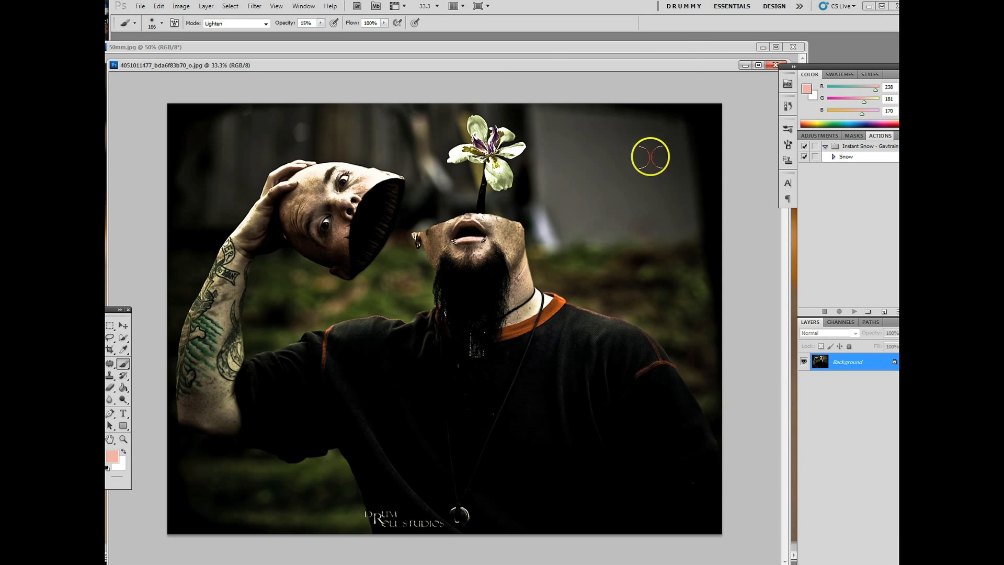
pyautogui.click(775, 65)
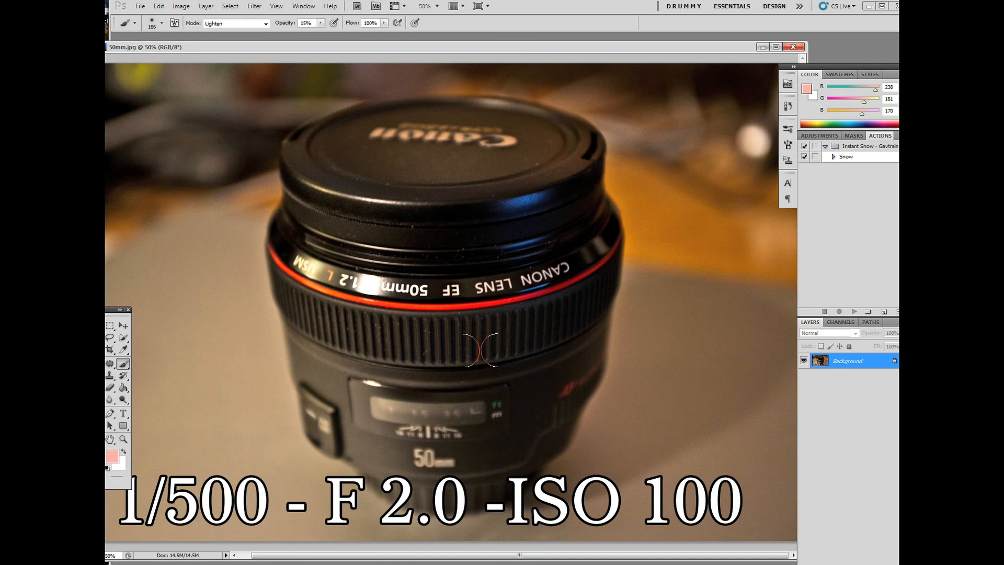
pyautogui.moveTo(288, 455)
pyautogui.mouseDown()
pyautogui.moveTo(197, 533)
pyautogui.moveTo(250, 516)
pyautogui.mouseUp()
pyautogui.moveTo(251, 517)
pyautogui.mouseDown()
pyautogui.moveTo(350, 513)
pyautogui.moveTo(279, 516)
pyautogui.mouseUp()
pyautogui.moveTo(280, 517)
pyautogui.mouseDown()
pyautogui.moveTo(397, 512)
pyautogui.moveTo(502, 520)
pyautogui.moveTo(500, 528)
pyautogui.moveTo(402, 263)
pyautogui.moveTo(619, 112)
pyautogui.mouseUp()
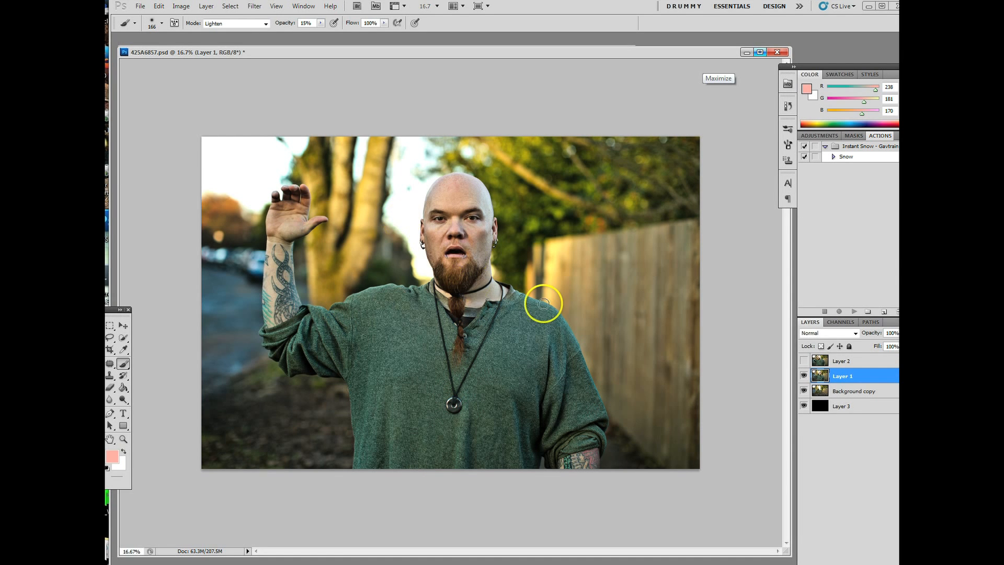
# Toggle the visibility of Layer 2 and Layer 1 to compare the two poses and the empty background
pyautogui.click(805, 362)
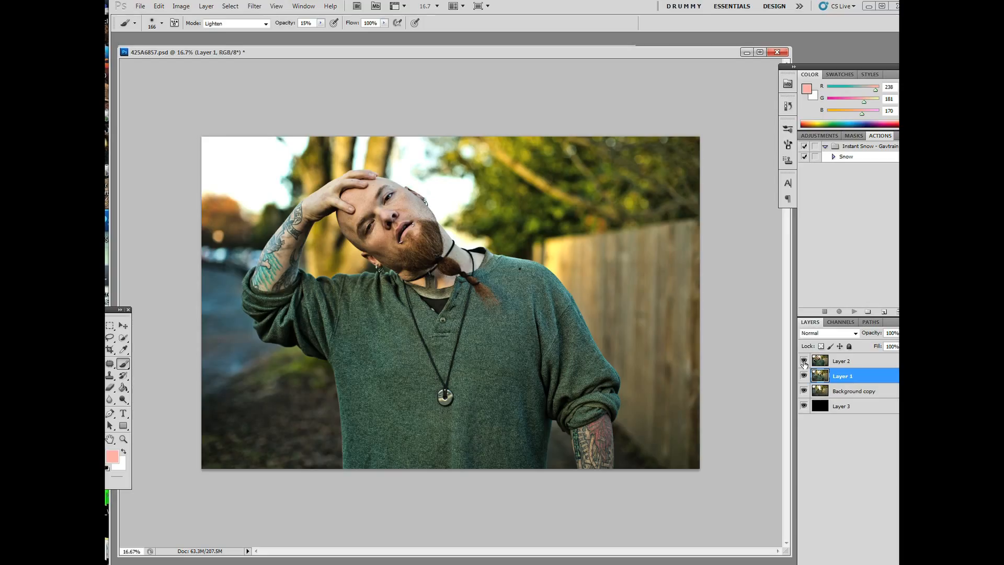
pyautogui.click(806, 363)
pyautogui.click(805, 361)
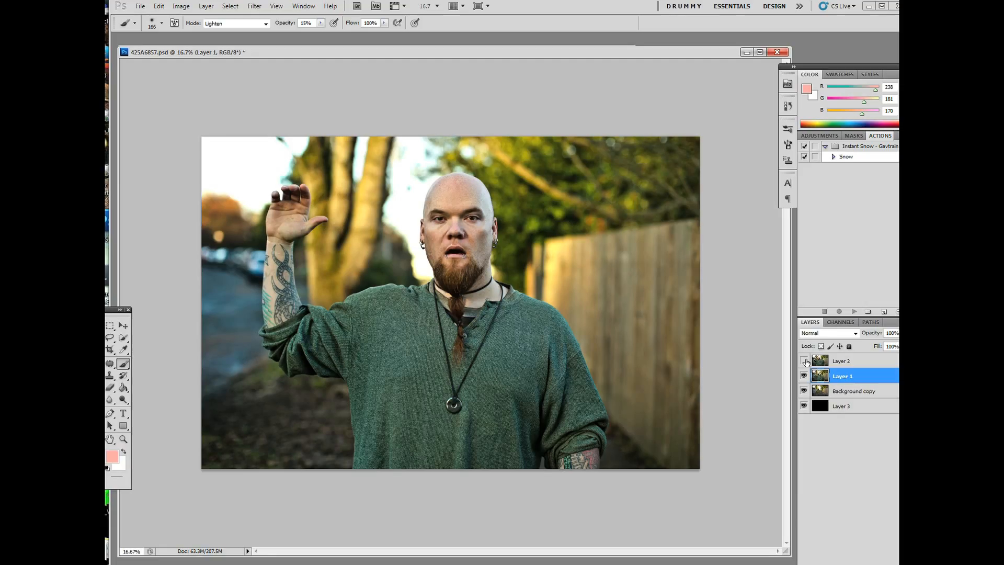
pyautogui.click(805, 375)
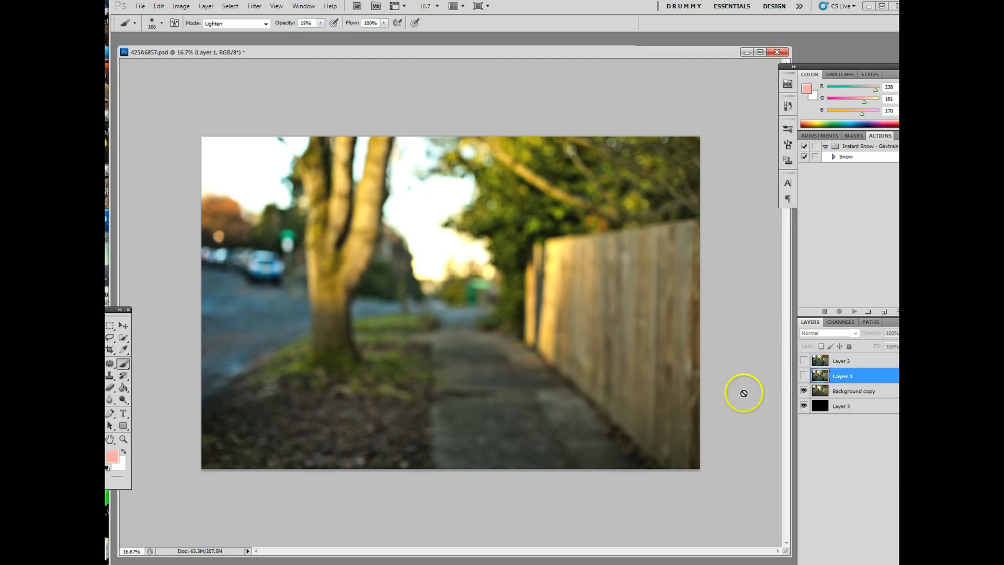
pyautogui.click(804, 375)
pyautogui.click(804, 361)
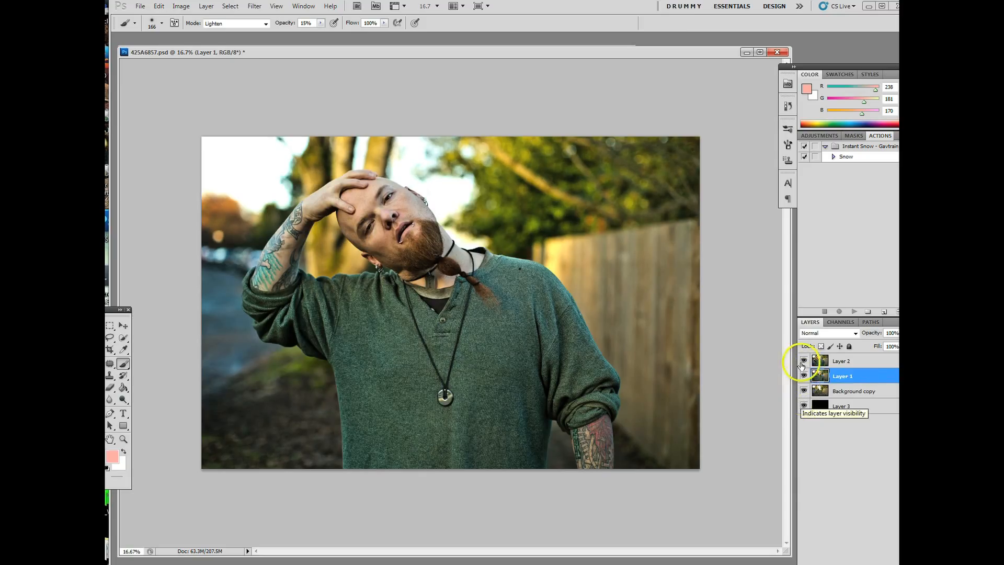
pyautogui.click(805, 362)
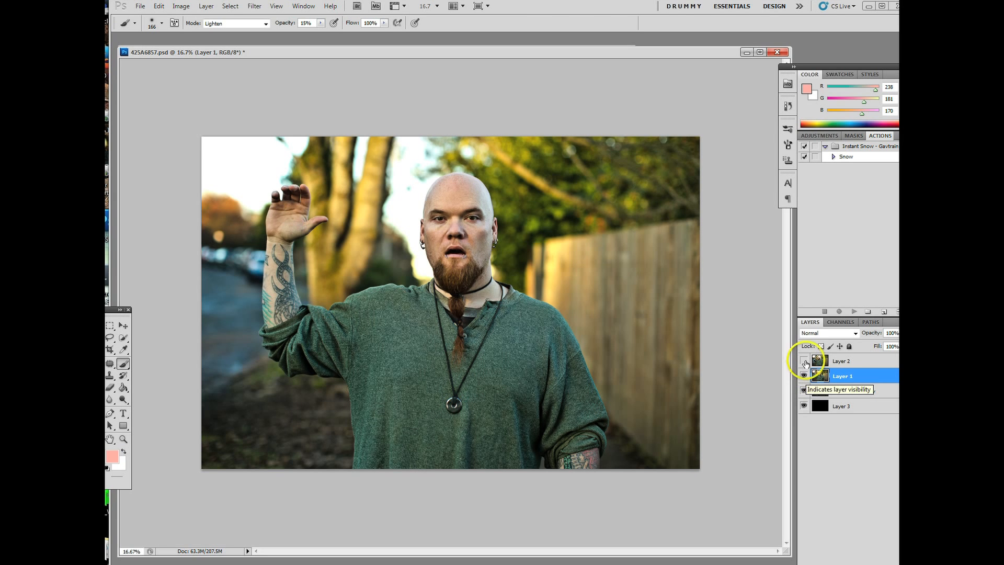
pyautogui.click(804, 361)
# Duplicate Layer 1 and Layer 2 within the document, and hide the two original layers
pyautogui.click(206, 7)
pyautogui.click(219, 24)
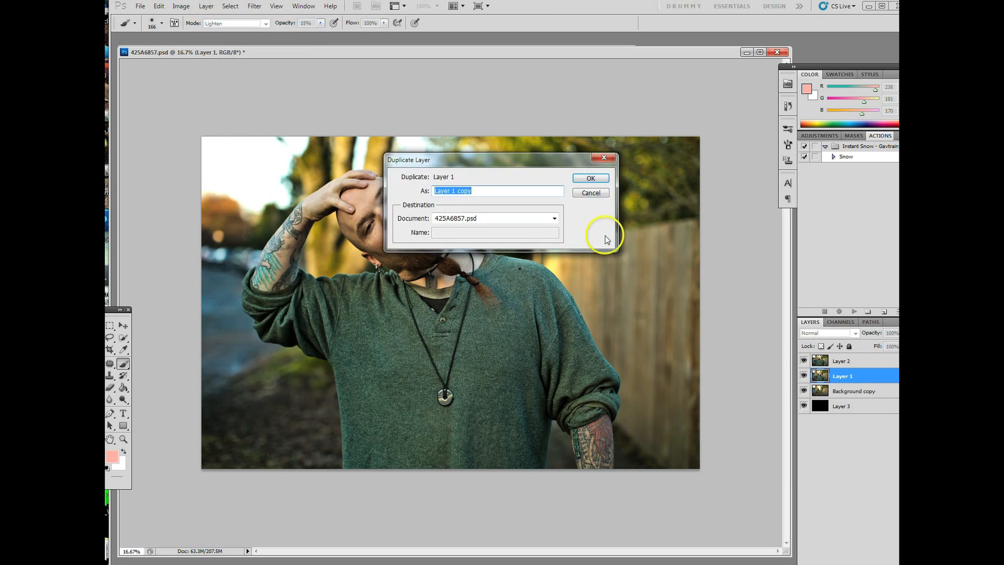
pyautogui.click(590, 179)
pyautogui.click(837, 362)
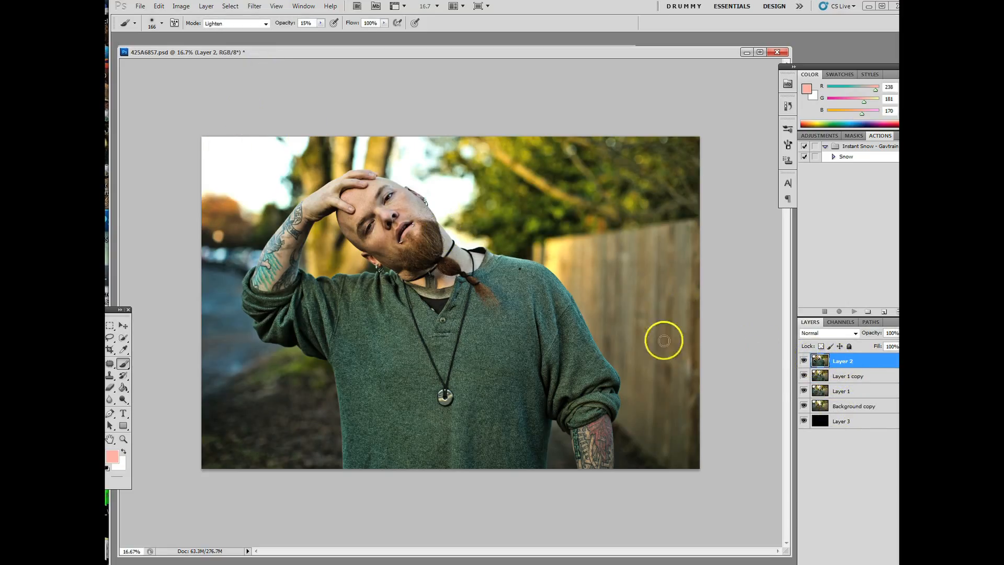
pyautogui.click(206, 6)
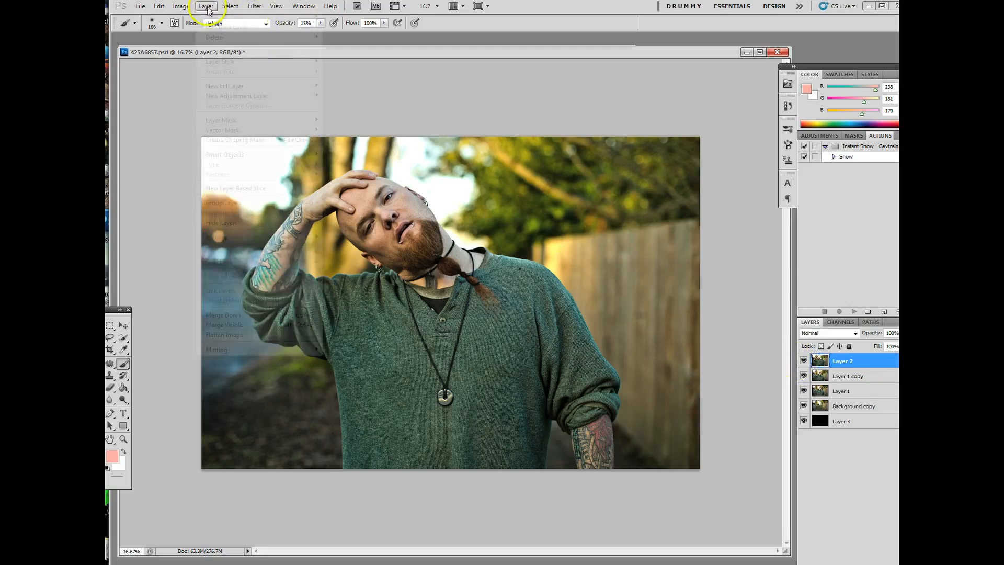
pyautogui.click(223, 29)
pyautogui.click(591, 179)
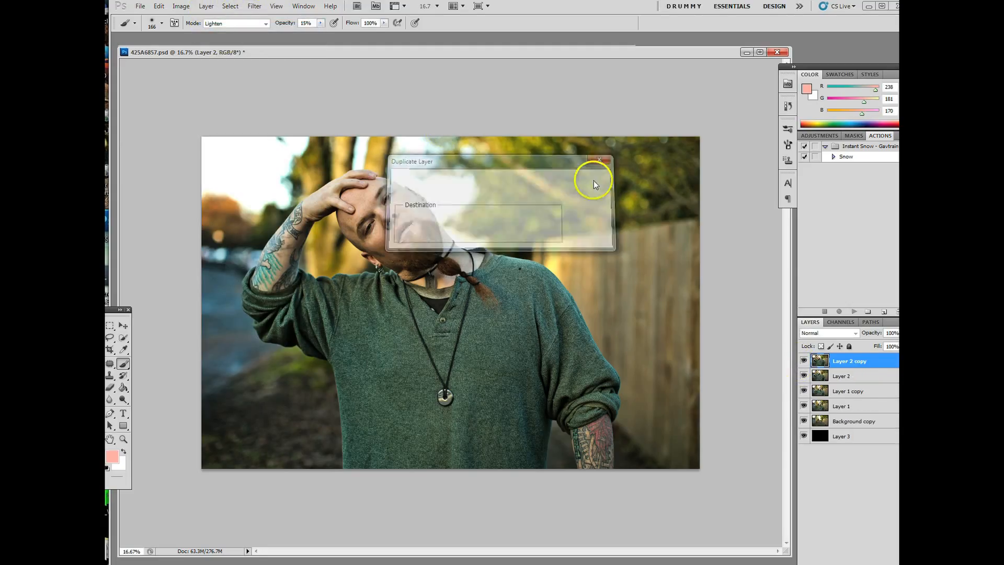
pyautogui.click(804, 376)
pyautogui.click(804, 407)
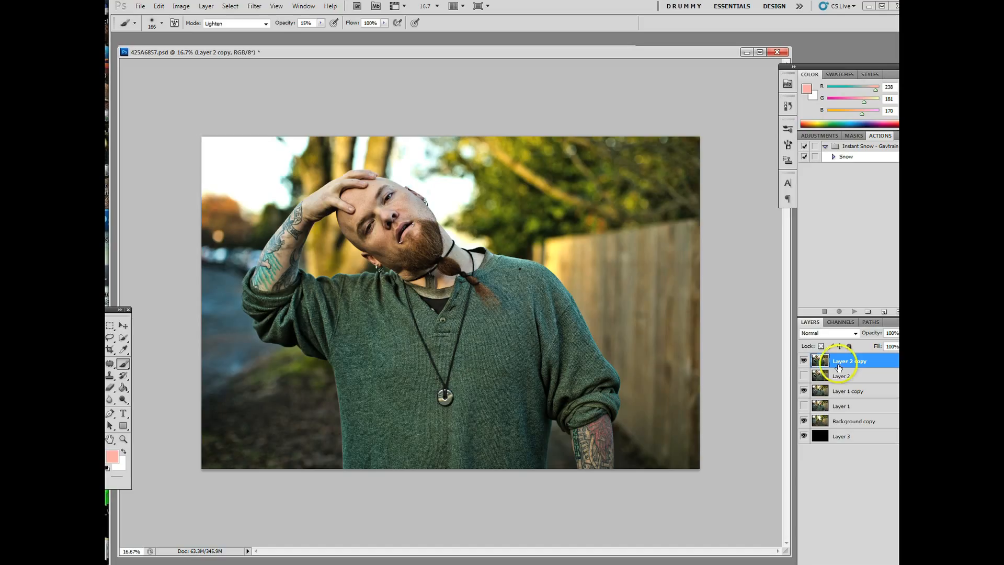
# Set the foreground color to black, 000000
pyautogui.click(116, 463)
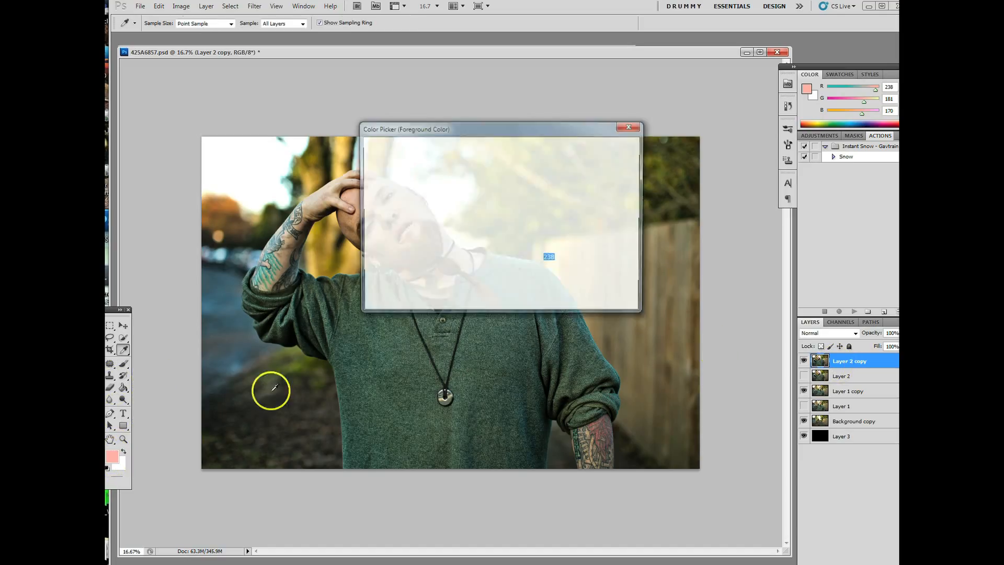
pyautogui.click(487, 280)
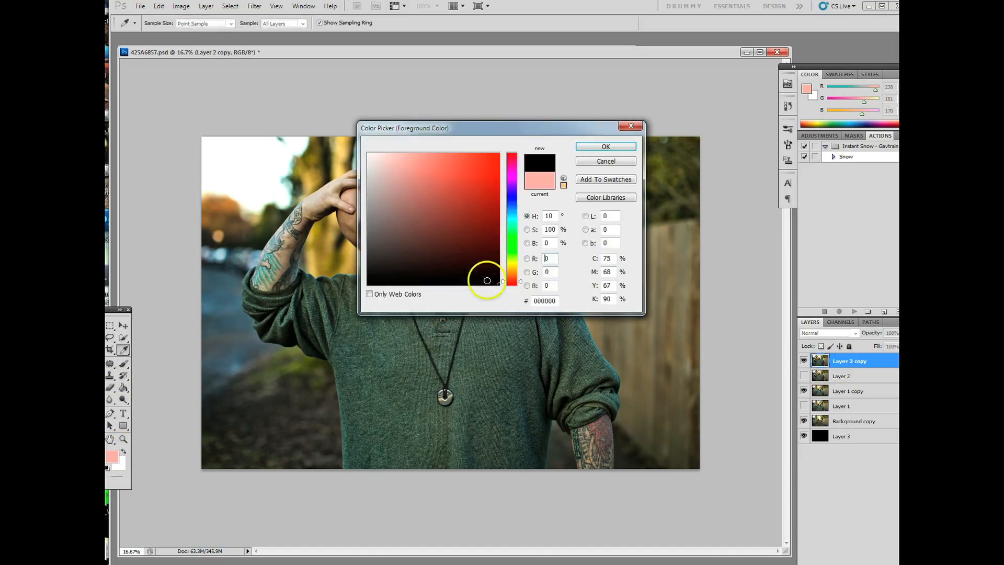
pyautogui.click(601, 147)
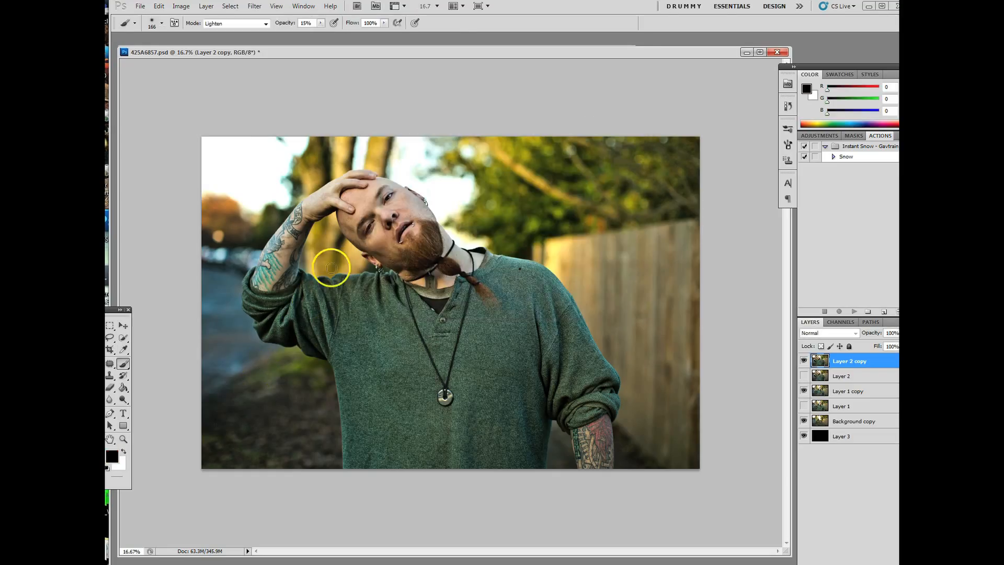
# Set up the Eraser with a 116 px brush at 93% hardness
pyautogui.click(111, 388)
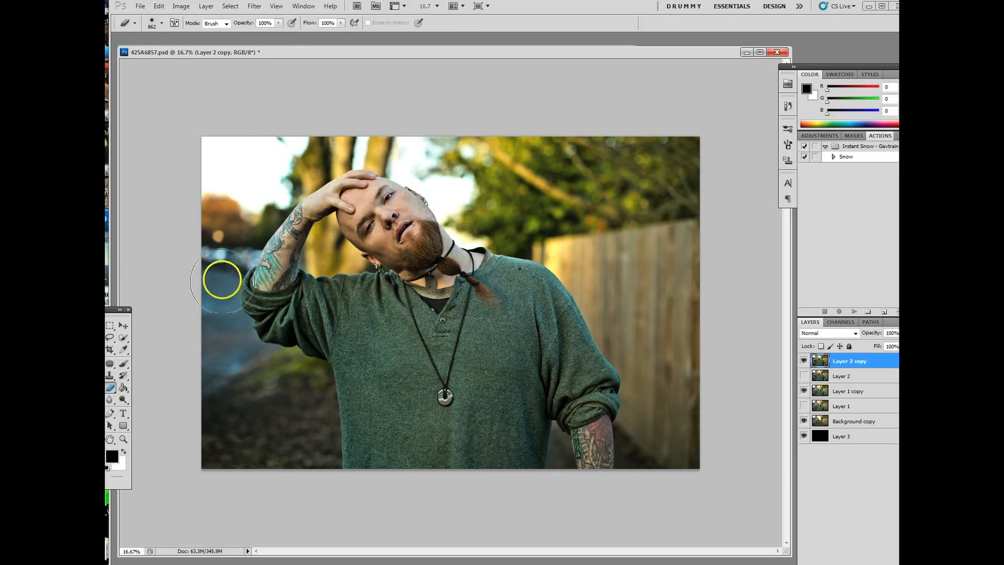
pyautogui.click(162, 23)
pyautogui.click(199, 52)
pyautogui.moveTo(143, 73); pyautogui.dragTo(220, 74)
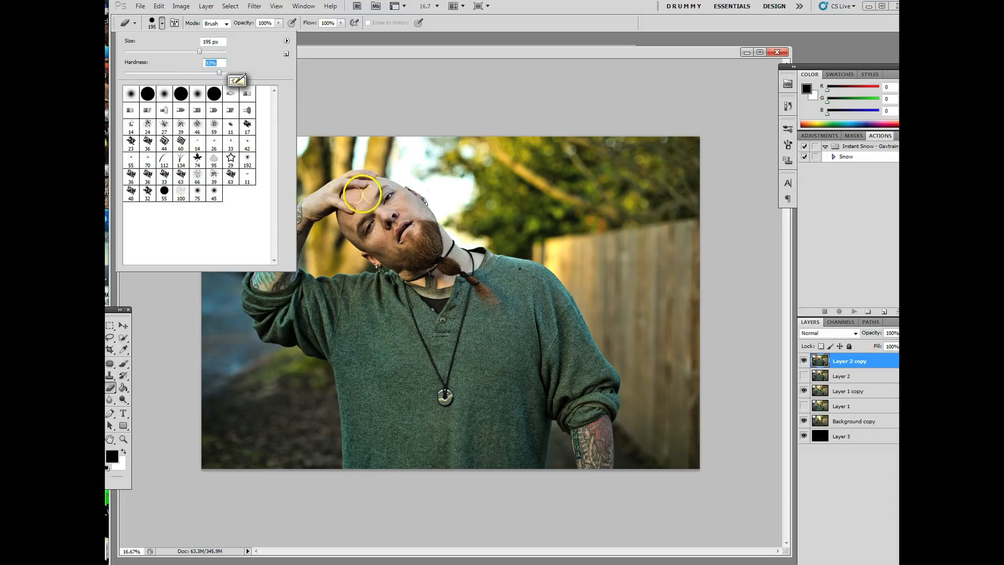
pyautogui.click(187, 52)
pyautogui.moveTo(187, 52); pyautogui.dragTo(181, 52)
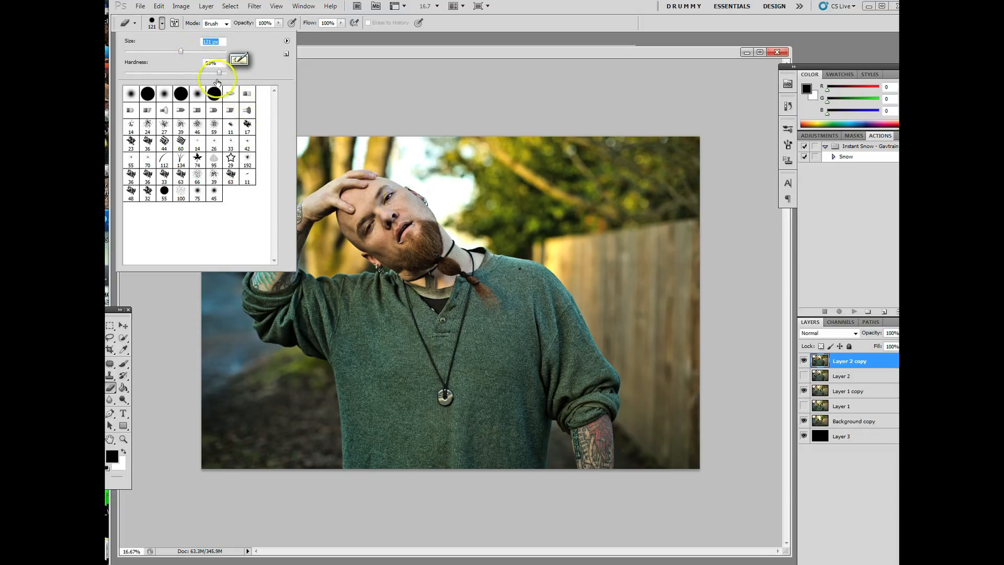
pyautogui.moveTo(181, 50); pyautogui.dragTo(179, 51)
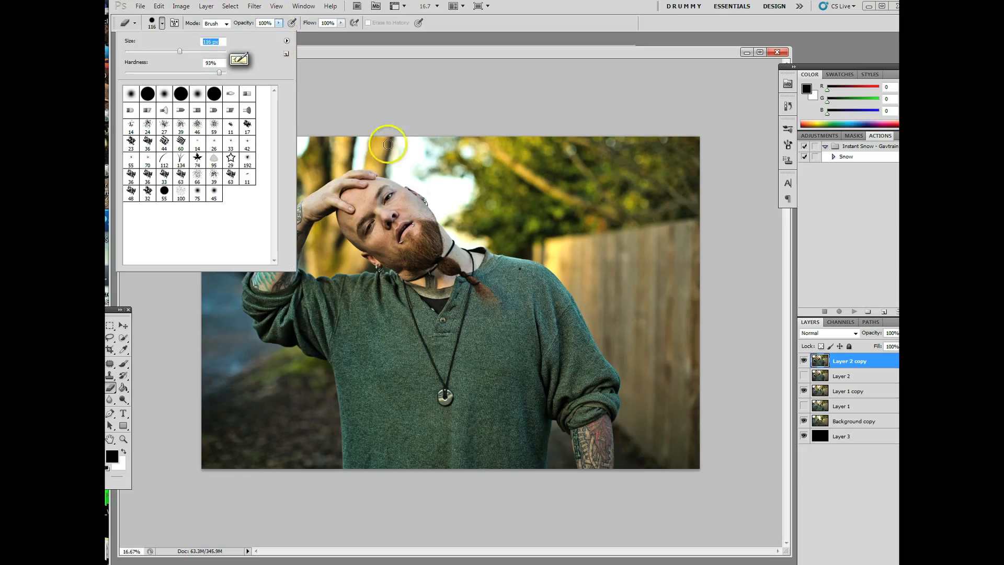
# Hide Layer 1 copy and erase the mouth, beard and neck of the tilted head on Layer 2 copy
pyautogui.click(804, 390)
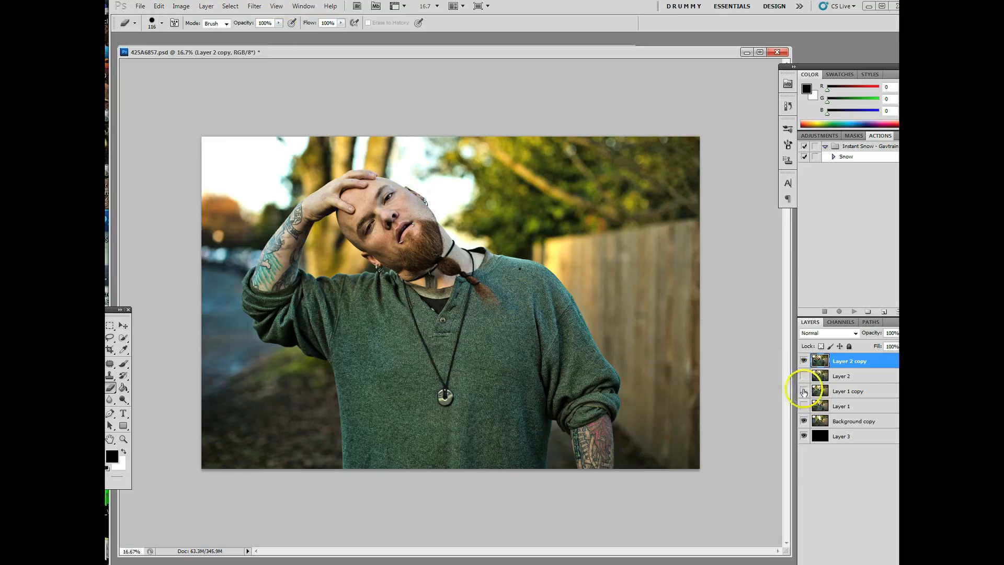
pyautogui.click(393, 266)
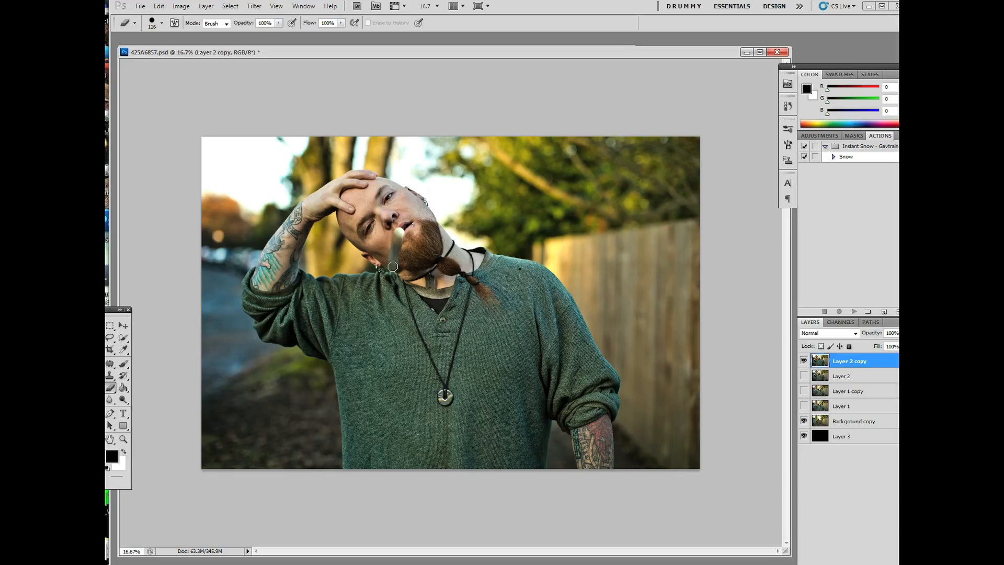
pyautogui.moveTo(411, 220)
pyautogui.mouseDown()
pyautogui.moveTo(392, 265)
pyautogui.moveTo(401, 219)
pyautogui.moveTo(432, 208)
pyautogui.moveTo(407, 220)
pyautogui.moveTo(395, 242)
pyautogui.moveTo(442, 198)
pyautogui.moveTo(411, 224)
pyautogui.moveTo(429, 231)
pyautogui.moveTo(415, 254)
pyautogui.moveTo(442, 238)
pyautogui.mouseUp()
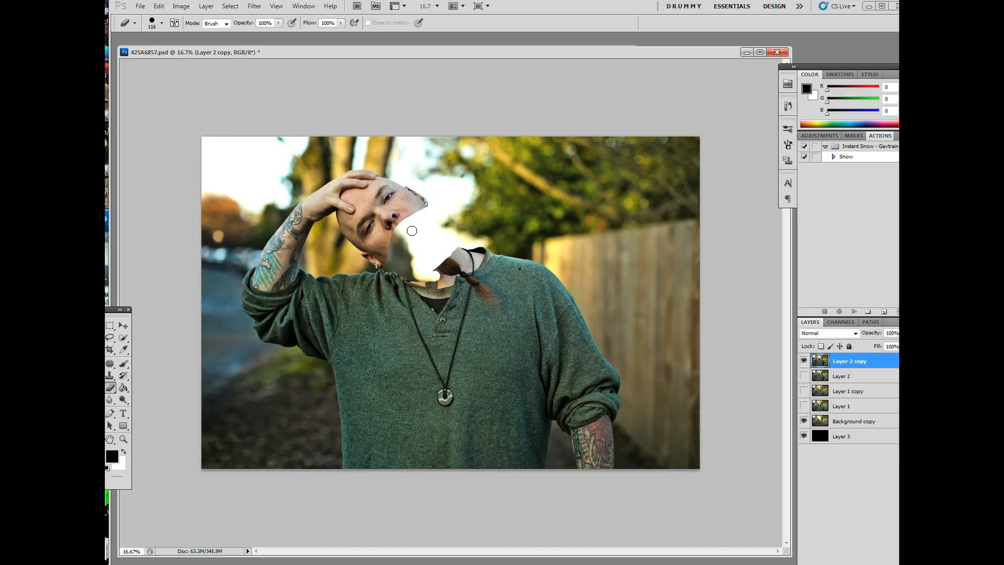
pyautogui.moveTo(412, 231)
pyautogui.mouseDown()
pyautogui.moveTo(416, 274)
pyautogui.moveTo(435, 282)
pyautogui.moveTo(462, 271)
pyautogui.moveTo(449, 281)
pyautogui.moveTo(468, 251)
pyautogui.moveTo(454, 247)
pyautogui.moveTo(454, 274)
pyautogui.moveTo(474, 262)
pyautogui.moveTo(464, 276)
pyautogui.moveTo(490, 246)
pyautogui.moveTo(441, 281)
pyautogui.mouseUp()
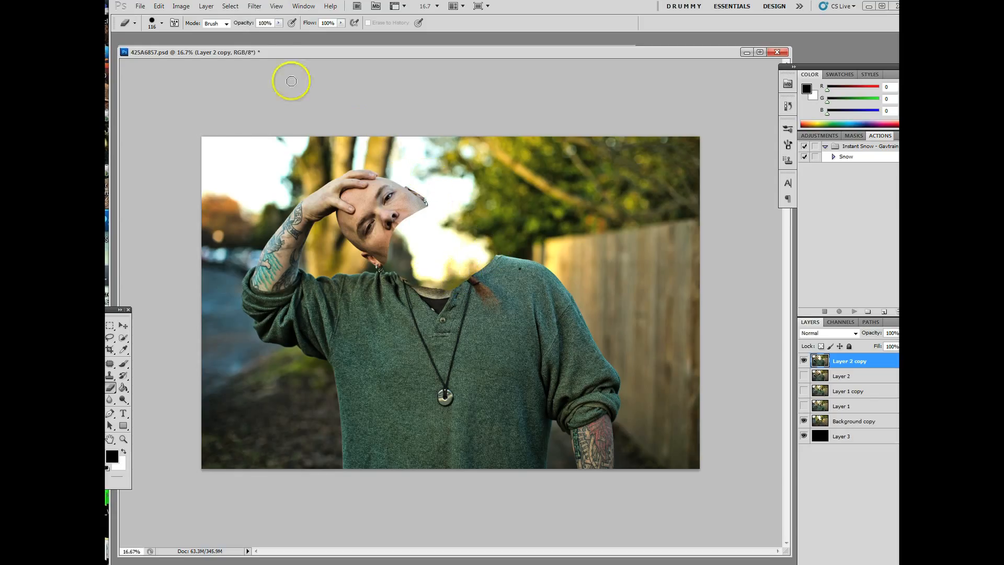
# Using a 401 px eraser at 0% hardness, erase the fence-side half of the torso and the lowered arm on Layer 2 copy
pyautogui.click(162, 23)
pyautogui.moveTo(138, 73); pyautogui.dragTo(126, 77)
pyautogui.moveTo(179, 51); pyautogui.dragTo(211, 52)
pyautogui.click(490, 228)
pyautogui.moveTo(475, 279)
pyautogui.mouseDown()
pyautogui.moveTo(450, 320)
pyautogui.moveTo(441, 306)
pyautogui.moveTo(436, 461)
pyautogui.moveTo(438, 366)
pyautogui.moveTo(427, 460)
pyautogui.moveTo(471, 288)
pyautogui.moveTo(489, 283)
pyautogui.mouseUp()
pyautogui.moveTo(490, 227)
pyautogui.mouseDown()
pyautogui.moveTo(559, 222)
pyautogui.moveTo(561, 439)
pyautogui.moveTo(596, 262)
pyautogui.moveTo(599, 394)
pyautogui.moveTo(621, 378)
pyautogui.mouseUp()
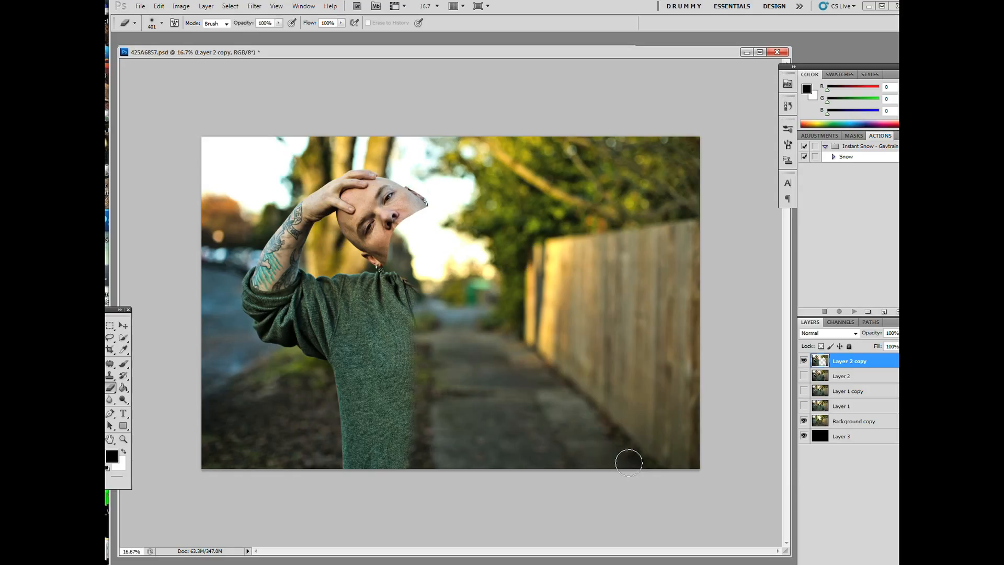
pyautogui.moveTo(428, 282)
pyautogui.mouseDown()
pyautogui.moveTo(424, 331)
pyautogui.moveTo(433, 287)
pyautogui.mouseUp()
pyautogui.click(446, 513)
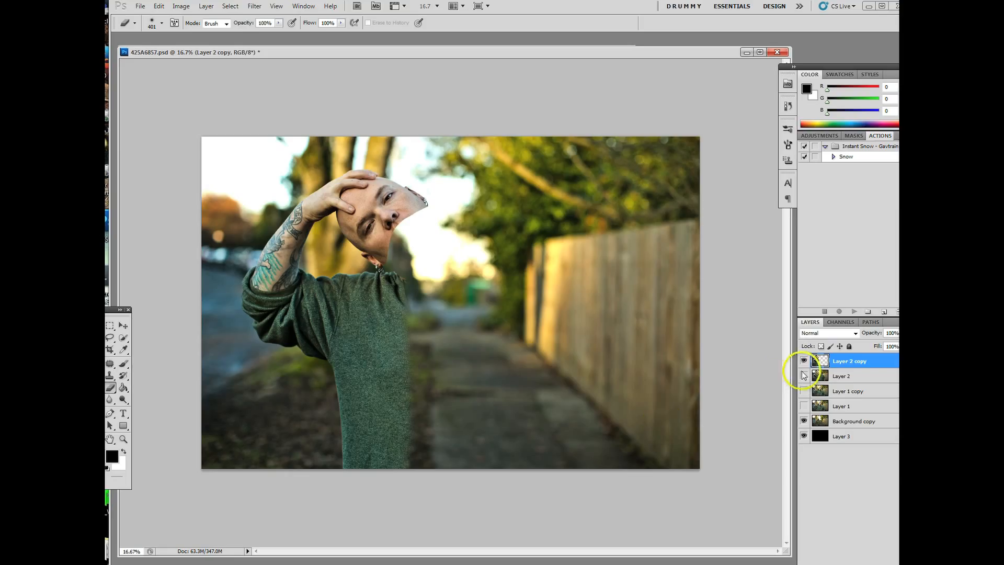
# Show Layer 1 copy and trim the held face's edge overlapping the upright head on Layer 2 copy with a 58 px eraser
pyautogui.click(804, 391)
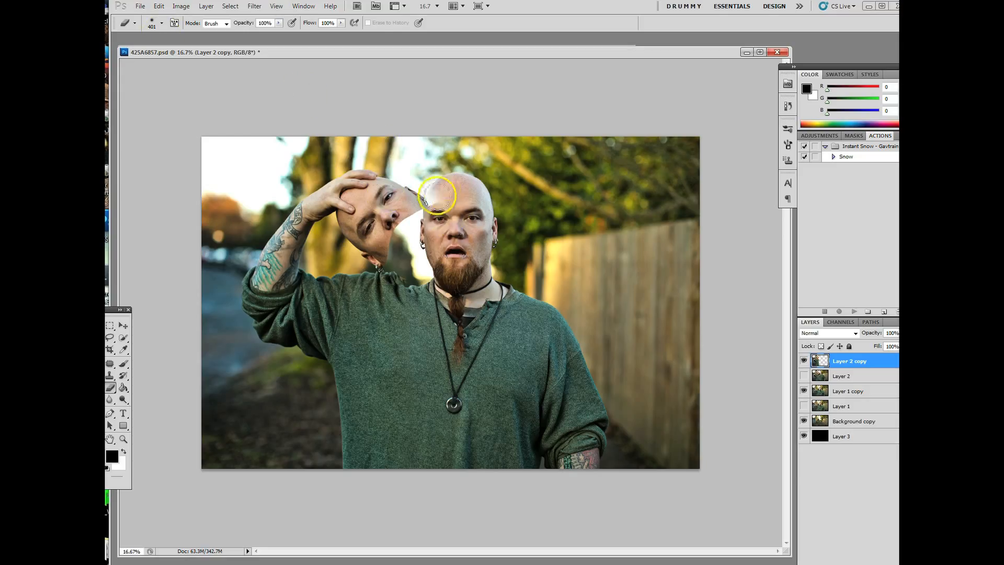
pyautogui.click(161, 25)
pyautogui.click(154, 51)
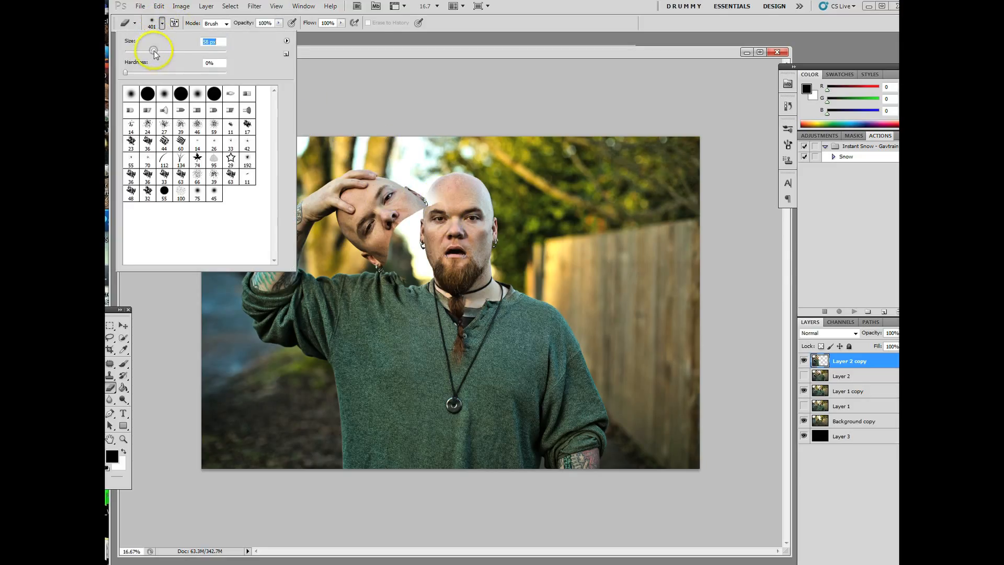
pyautogui.doubleClick(841, 361)
pyautogui.press('Return')
pyautogui.moveTo(432, 201); pyautogui.dragTo(432, 209)
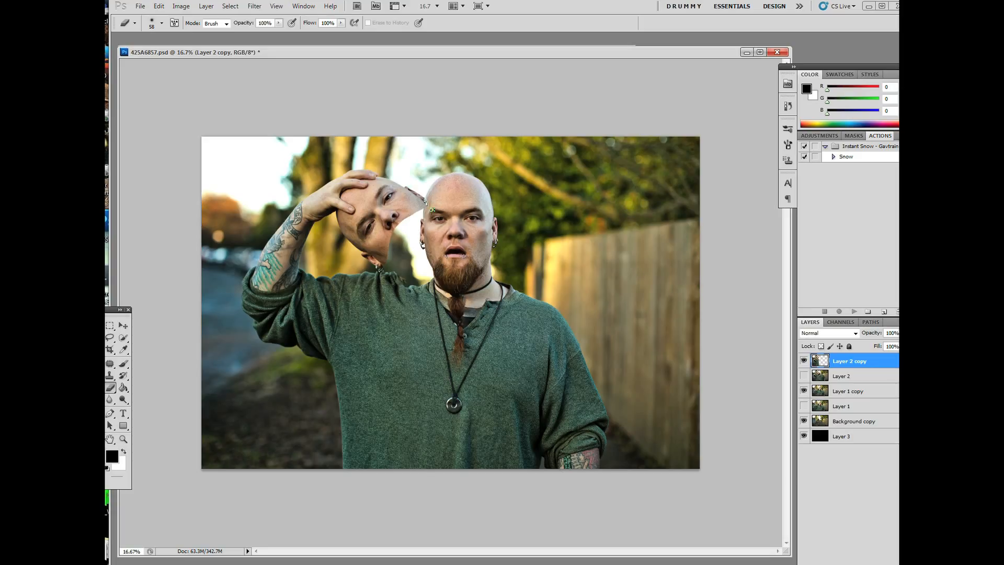
pyautogui.moveTo(456, 239)
pyautogui.mouseDown()
pyautogui.moveTo(432, 204)
pyautogui.moveTo(469, 221)
pyautogui.mouseUp()
pyautogui.moveTo(469, 222)
pyautogui.mouseDown()
pyautogui.moveTo(450, 175)
pyautogui.moveTo(472, 161)
pyautogui.moveTo(487, 179)
pyautogui.moveTo(463, 275)
pyautogui.moveTo(495, 261)
pyautogui.moveTo(501, 242)
pyautogui.moveTo(480, 271)
pyautogui.moveTo(439, 257)
pyautogui.moveTo(439, 217)
pyautogui.moveTo(404, 247)
pyautogui.mouseUp()
pyautogui.moveTo(493, 280)
pyautogui.mouseDown()
pyautogui.moveTo(517, 341)
pyautogui.moveTo(484, 303)
pyautogui.mouseUp()
# Erase a curved strip across the upright face on Layer 1 copy, between the eyes and the mouth
pyautogui.moveTo(820, 361); pyautogui.dragTo(821, 375)
pyautogui.click(839, 393)
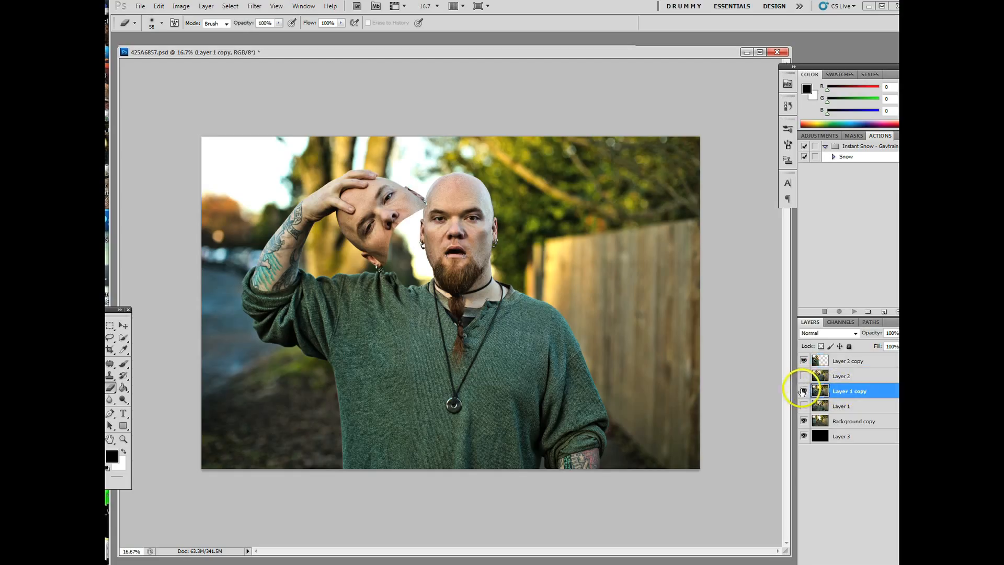
pyautogui.click(804, 391)
pyautogui.click(804, 392)
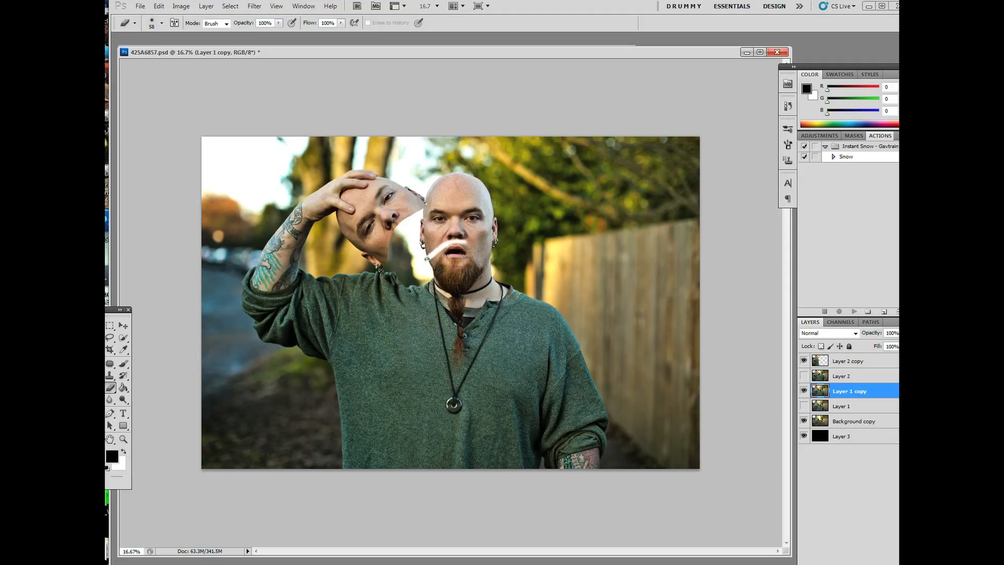
pyautogui.moveTo(464, 242)
pyautogui.mouseDown()
pyautogui.moveTo(496, 255)
pyautogui.moveTo(426, 249)
pyautogui.moveTo(424, 244)
pyautogui.mouseUp()
pyautogui.click(426, 250)
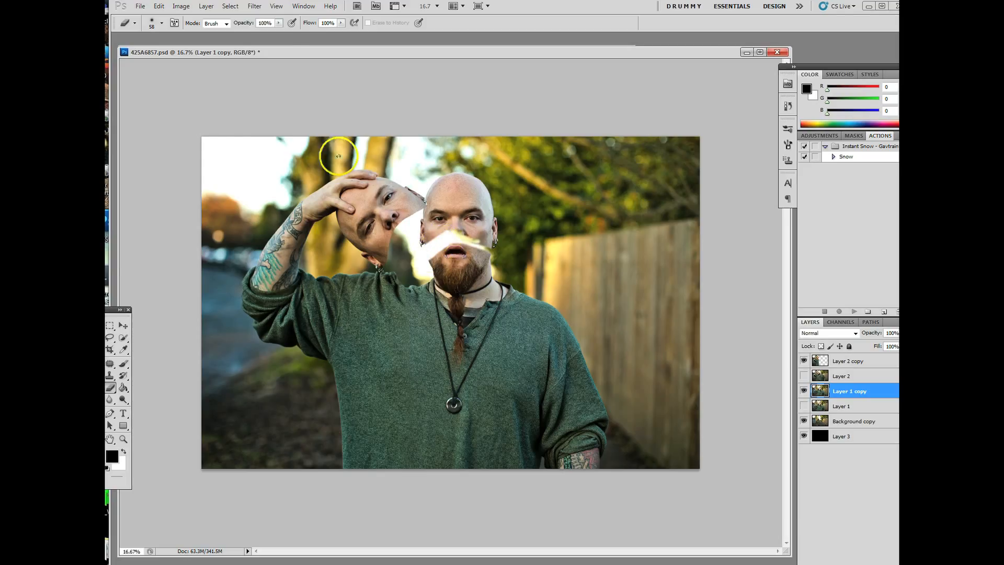
# Reduce the eraser to 45 px and erase the fence-side ear and adjoining head edge on Layer 1 copy
pyautogui.click(162, 23)
pyautogui.moveTo(154, 51); pyautogui.dragTo(149, 52)
pyautogui.click(425, 256)
pyautogui.moveTo(465, 244)
pyautogui.mouseDown()
pyautogui.moveTo(426, 256)
pyautogui.moveTo(458, 239)
pyautogui.mouseUp()
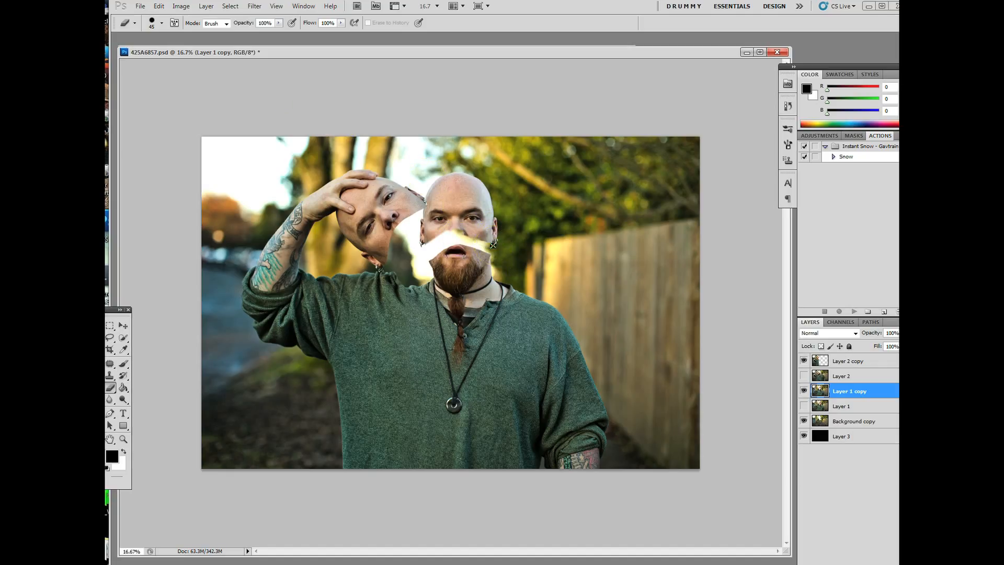
pyautogui.moveTo(492, 245)
pyautogui.mouseDown()
pyautogui.moveTo(481, 235)
pyautogui.moveTo(495, 219)
pyautogui.mouseUp()
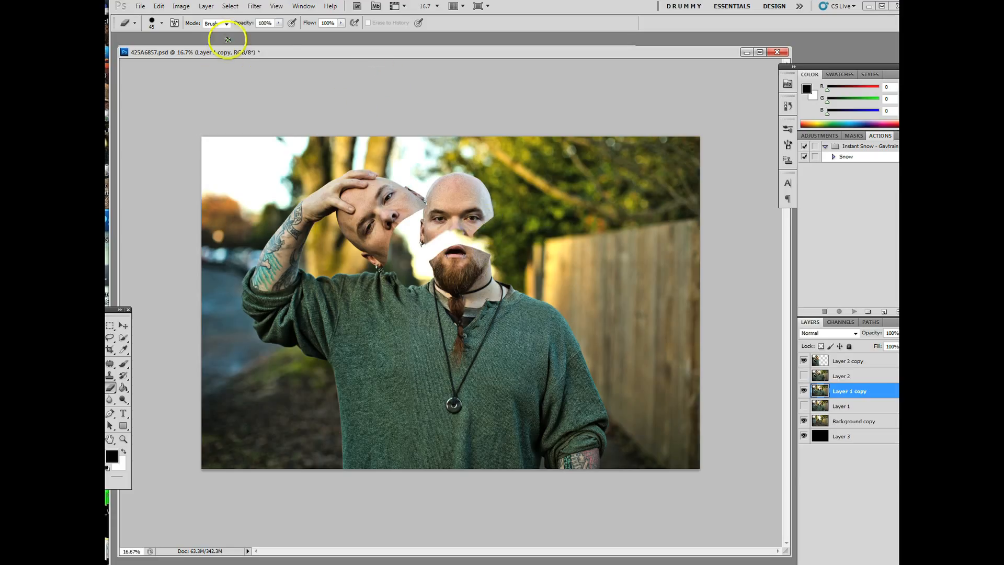
pyautogui.click(159, 6)
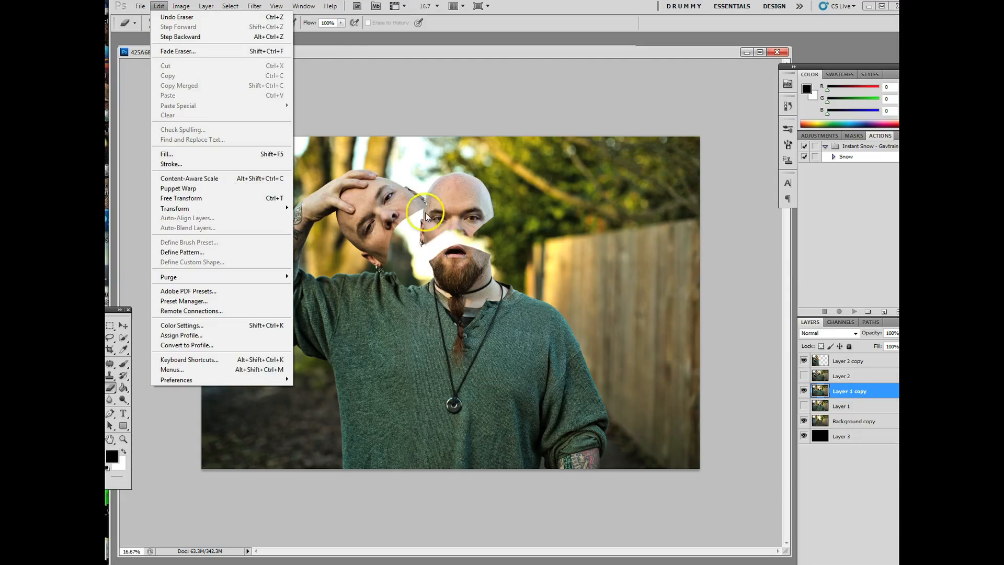
pyautogui.click(341, 47)
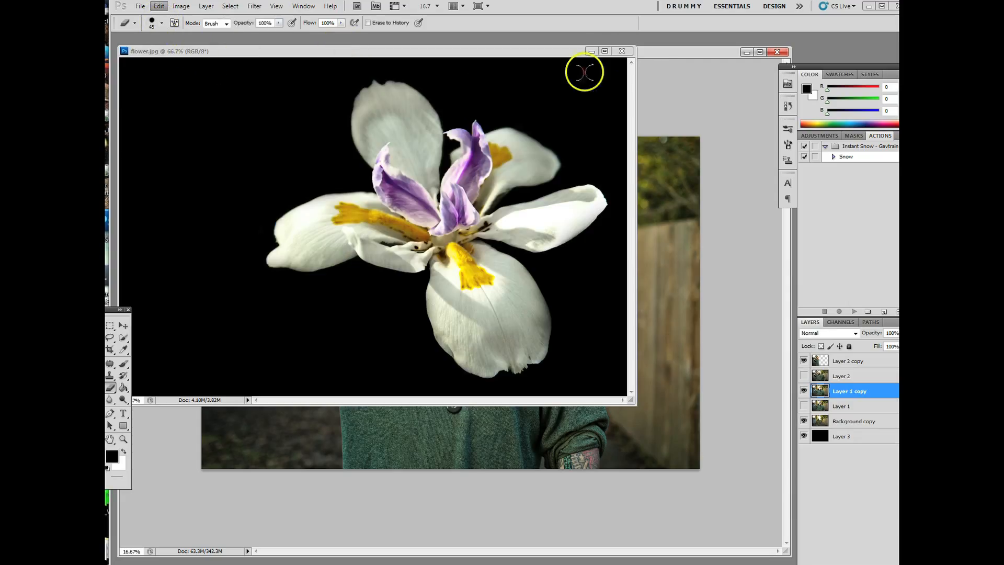
pyautogui.click(622, 51)
# Enlarge the eraser to 125 px and erase the remaining upper part of the upright head on Layer 1 copy
pyautogui.click(162, 23)
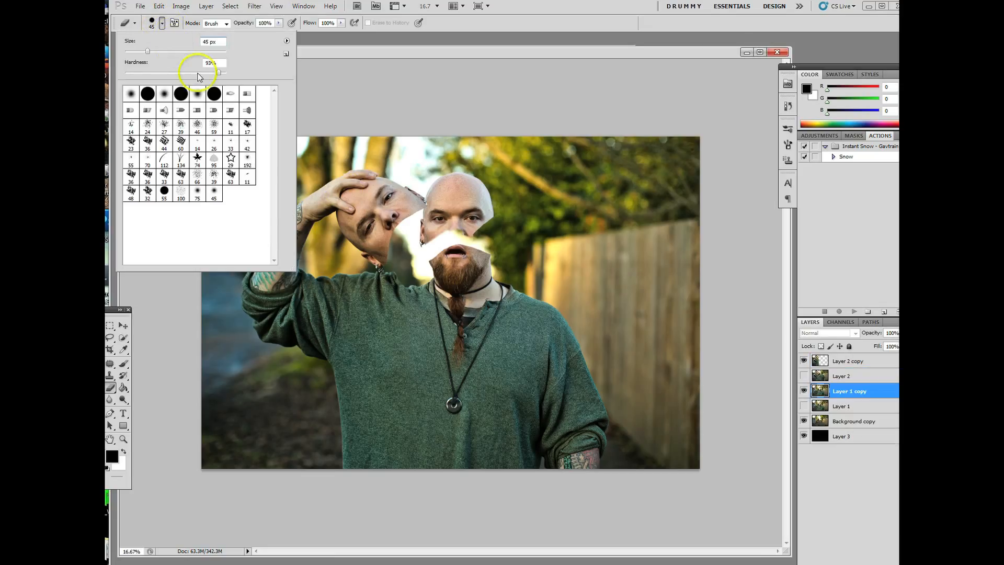
pyautogui.click(181, 50)
pyautogui.click(425, 246)
pyautogui.moveTo(425, 247)
pyautogui.mouseDown()
pyautogui.moveTo(439, 181)
pyautogui.moveTo(463, 175)
pyautogui.moveTo(454, 180)
pyautogui.moveTo(476, 185)
pyautogui.moveTo(468, 209)
pyautogui.moveTo(489, 228)
pyautogui.mouseUp()
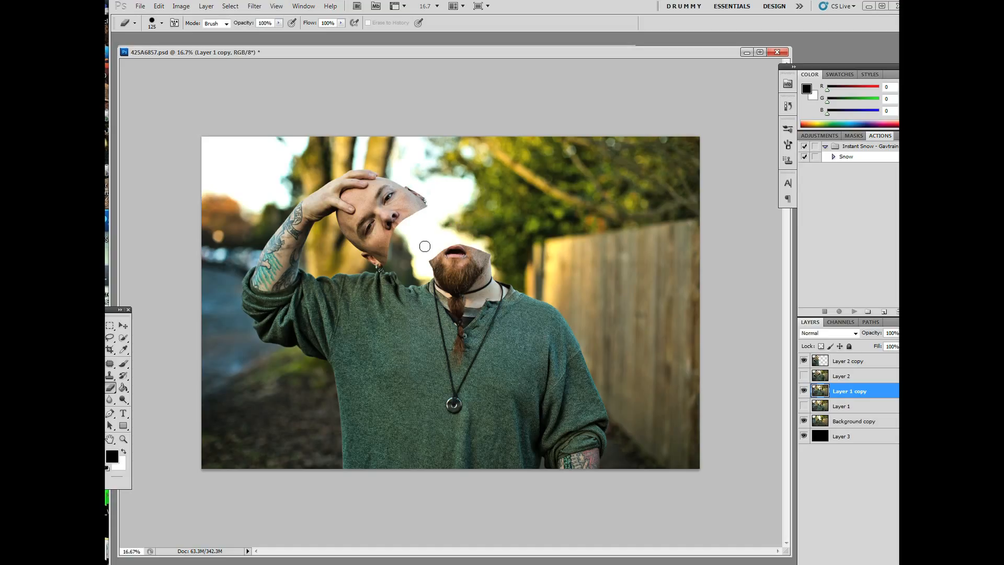
# Using a 494 px eraser at 6% hardness, erase the fence-side background on Layer 1 copy and check it by toggling the layer's visibility
pyautogui.click(162, 23)
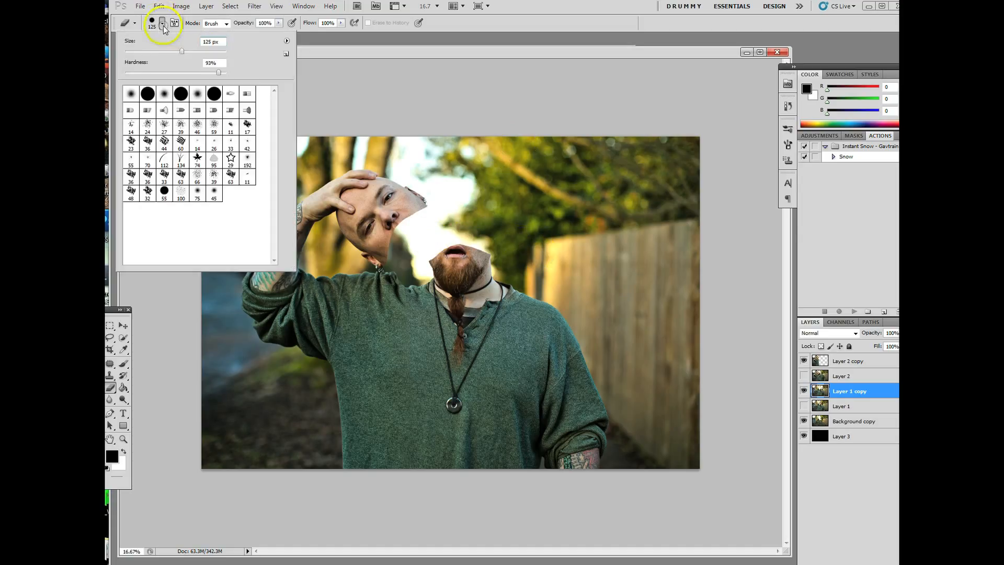
pyautogui.click(215, 51)
pyautogui.click(131, 72)
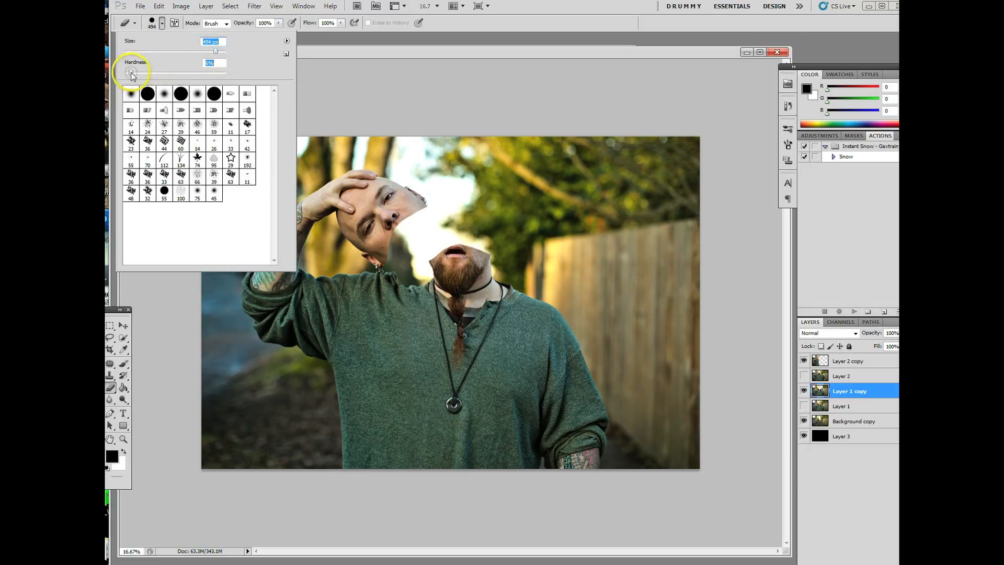
pyautogui.click(530, 239)
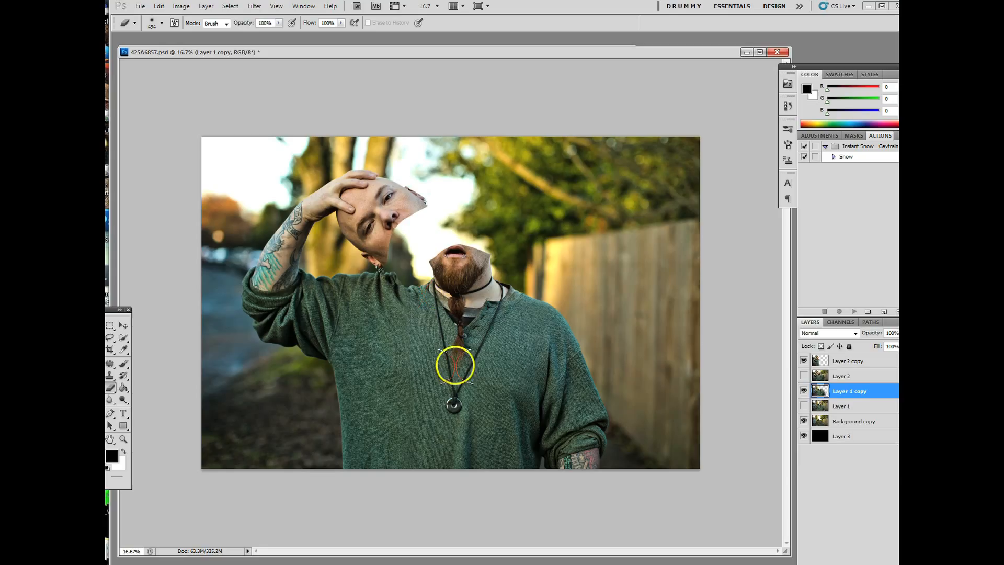
pyautogui.click(804, 391)
pyautogui.click(804, 391)
pyautogui.click(804, 391)
pyautogui.click(804, 391)
# Reduce the eraser to 112 px and erase the area between the held face and the shoulder on Layer 1 copy
pyautogui.click(162, 23)
pyautogui.moveTo(157, 57); pyautogui.dragTo(187, 42)
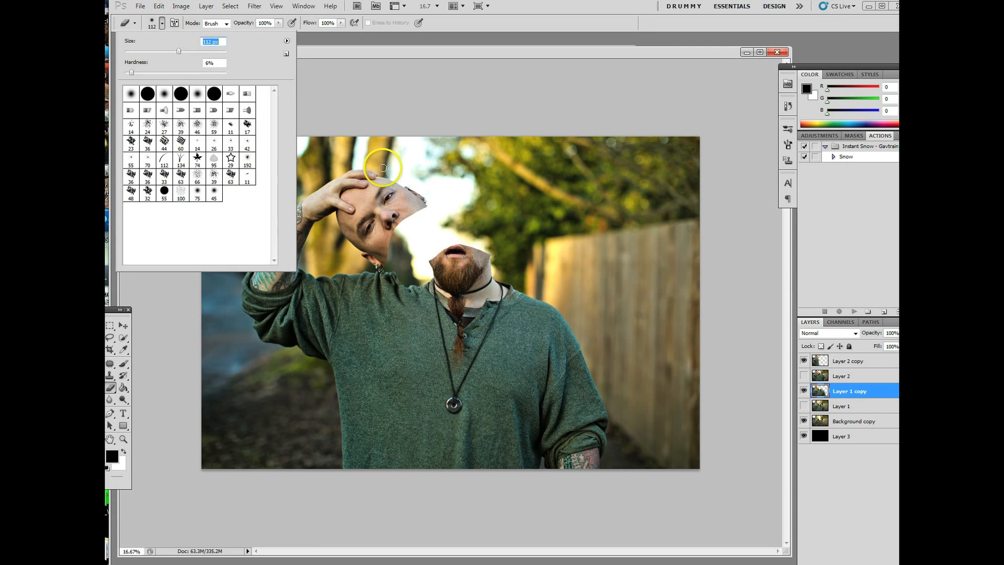
pyautogui.click(396, 266)
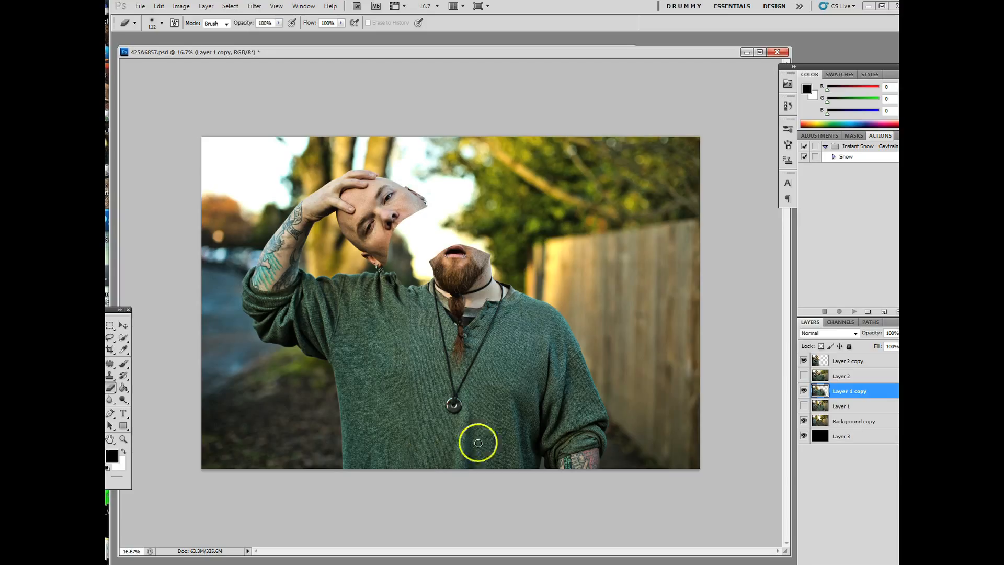
# Select Layer 2 copy and toggle its visibility to compare it with the layers beneath
pyautogui.click(805, 363)
pyautogui.click(804, 364)
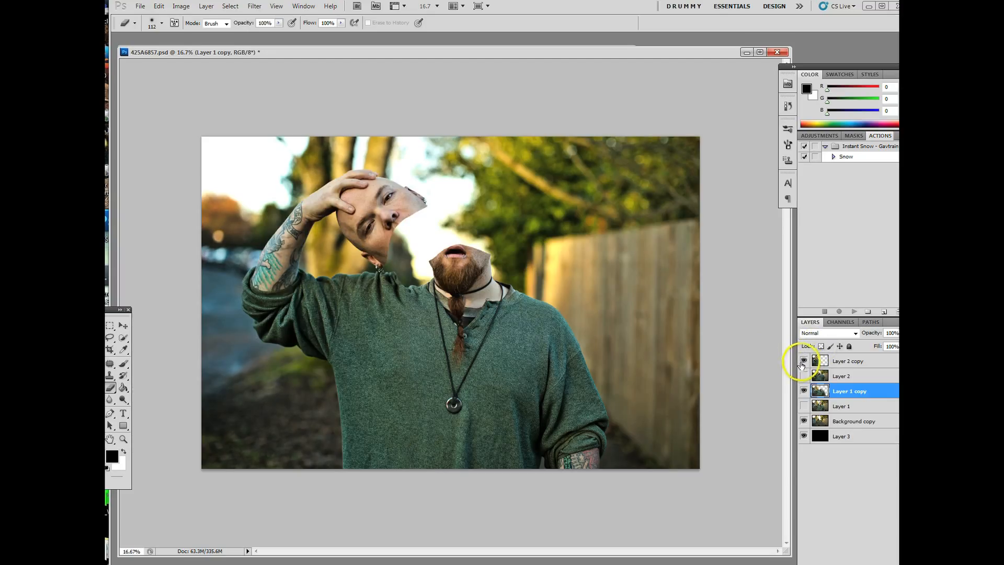
pyautogui.click(829, 365)
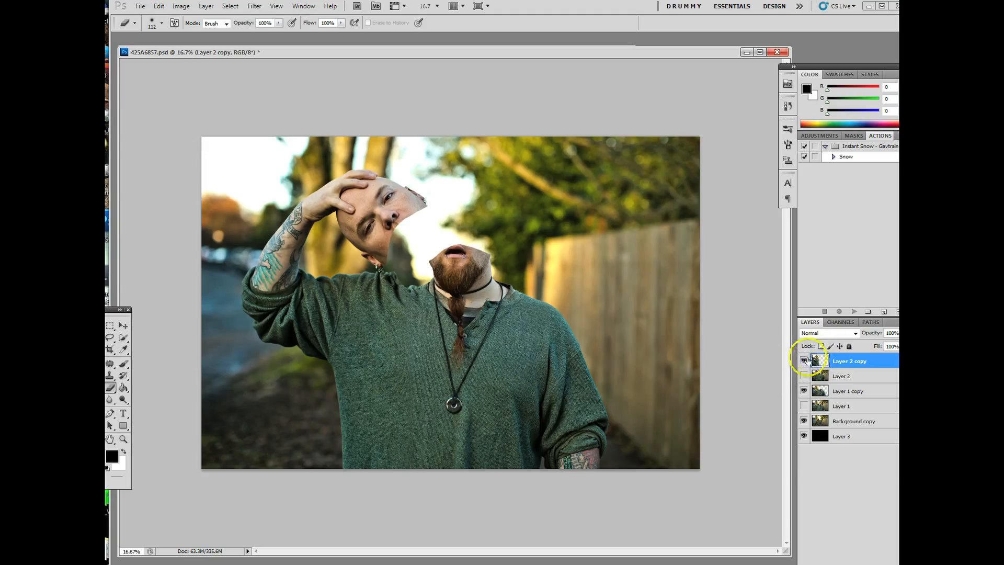
pyautogui.click(804, 360)
pyautogui.click(804, 360)
# Blend the lower torso seam on Layer 2 copy with a soft 308 px eraser at 51% opacity
pyautogui.click(162, 23)
pyautogui.moveTo(130, 74); pyautogui.dragTo(123, 74)
pyautogui.moveTo(179, 52); pyautogui.dragTo(186, 52)
pyautogui.click(279, 23)
pyautogui.moveTo(278, 32); pyautogui.dragTo(253, 33)
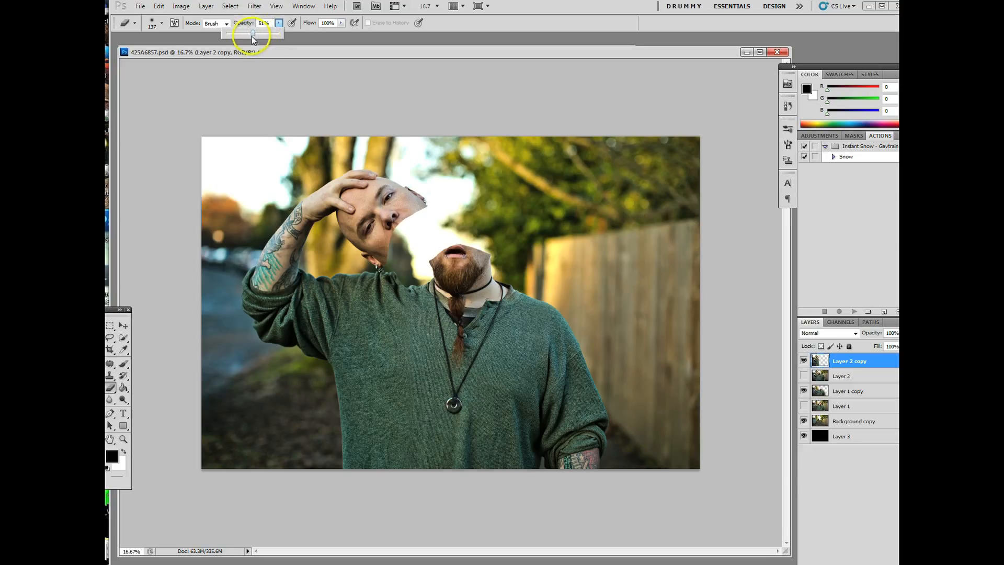
pyautogui.click(162, 24)
pyautogui.moveTo(181, 52); pyautogui.dragTo(188, 52)
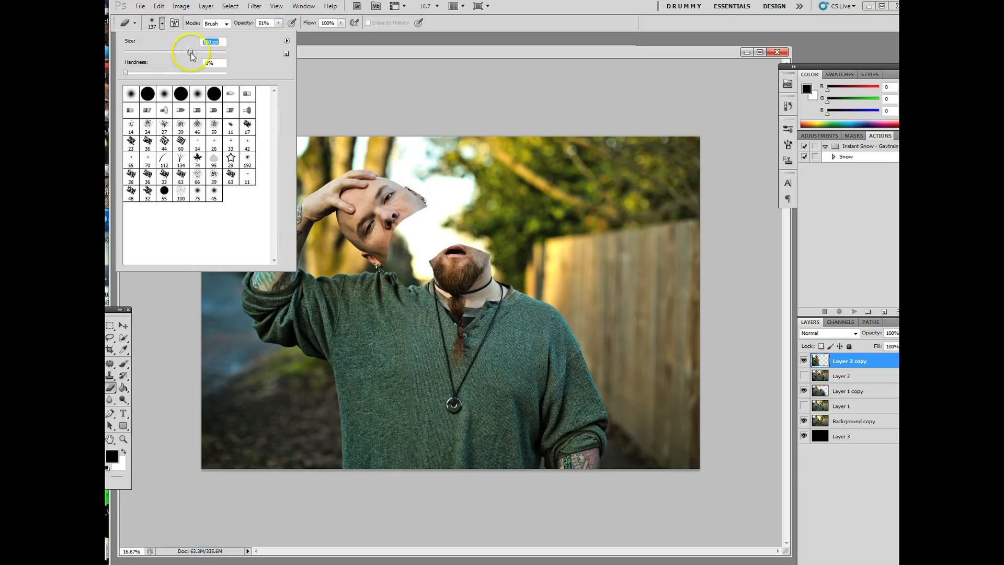
pyautogui.click(205, 52)
pyautogui.click(414, 323)
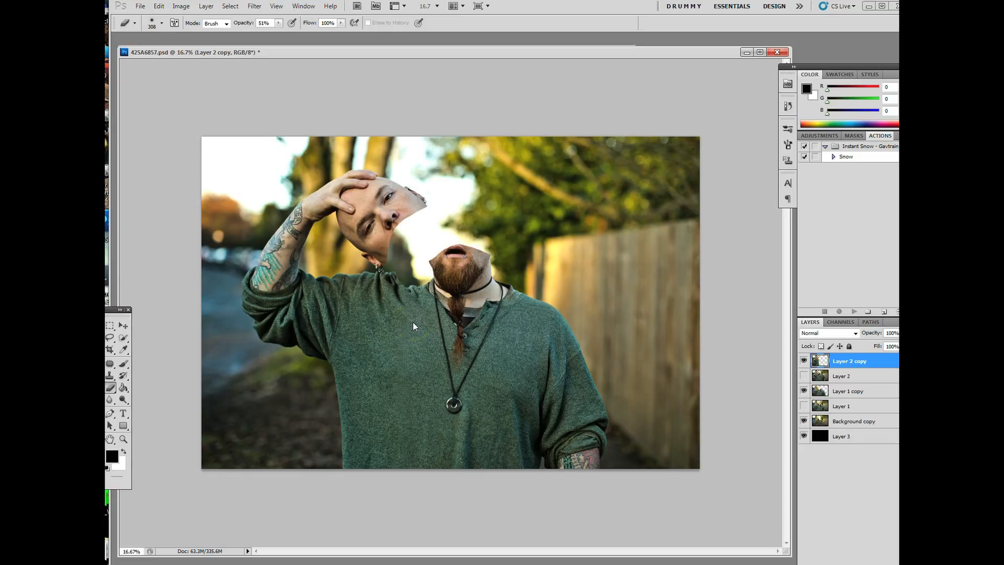
pyautogui.moveTo(396, 399)
pyautogui.mouseDown()
pyautogui.moveTo(430, 359)
pyautogui.moveTo(416, 369)
pyautogui.moveTo(408, 346)
pyautogui.moveTo(417, 397)
pyautogui.moveTo(401, 334)
pyautogui.moveTo(419, 399)
pyautogui.moveTo(386, 406)
pyautogui.moveTo(377, 421)
pyautogui.moveTo(401, 477)
pyautogui.moveTo(386, 473)
pyautogui.moveTo(363, 331)
pyautogui.moveTo(383, 332)
pyautogui.moveTo(374, 316)
pyautogui.moveTo(402, 327)
pyautogui.moveTo(426, 363)
pyautogui.moveTo(383, 365)
pyautogui.moveTo(381, 417)
pyautogui.moveTo(417, 415)
pyautogui.mouseUp()
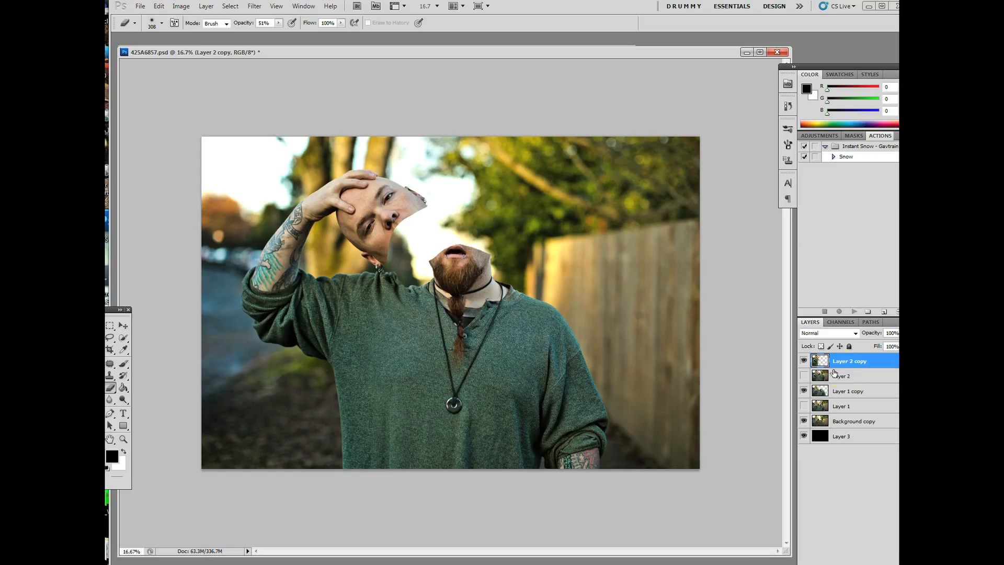
# Create a new empty layer with default settings and move it directly beneath Layer 1 copy
pyautogui.click(213, 6)
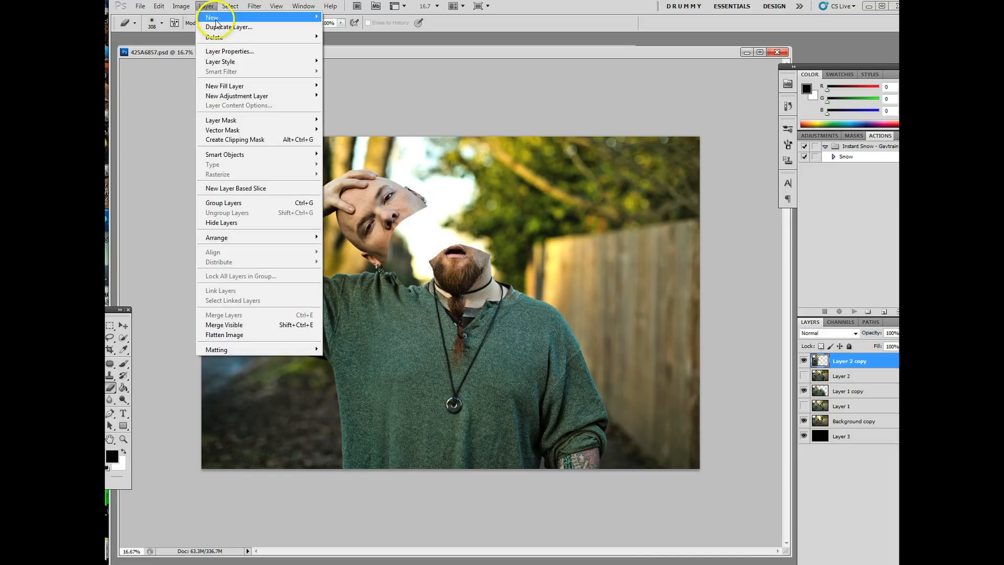
pyautogui.moveTo(220, 17)
pyautogui.click(178, 19)
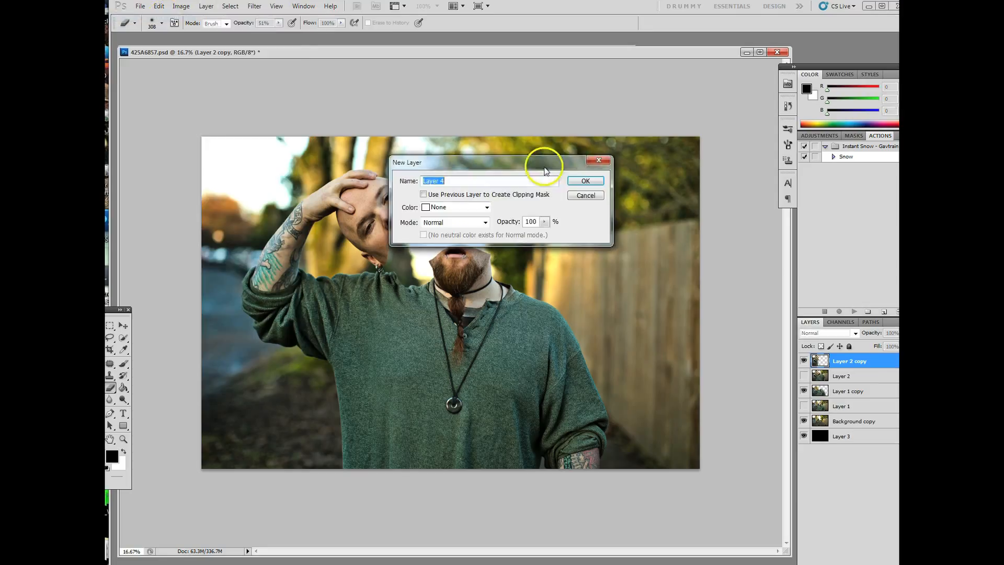
pyautogui.click(588, 178)
pyautogui.moveTo(843, 360); pyautogui.dragTo(837, 411)
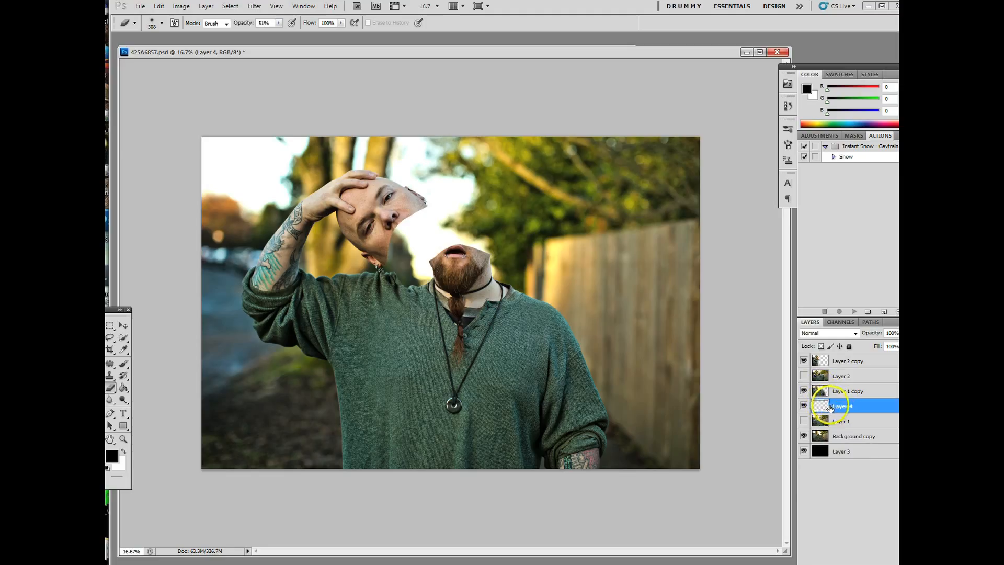
# Set the Brush tool to Normal mode at 100% opacity for painting on Layer 4
pyautogui.click(124, 364)
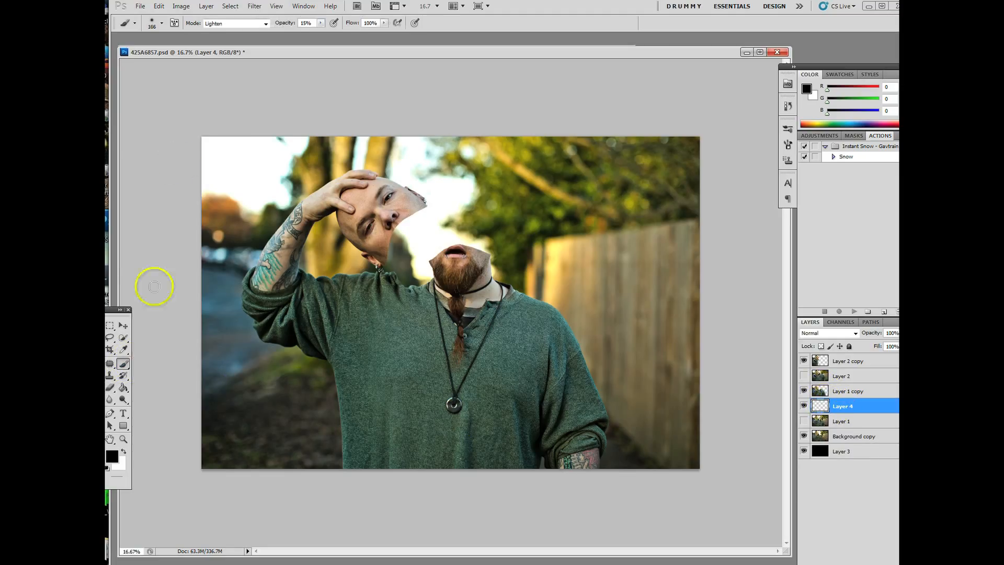
pyautogui.click(162, 23)
pyautogui.moveTo(182, 51); pyautogui.dragTo(171, 51)
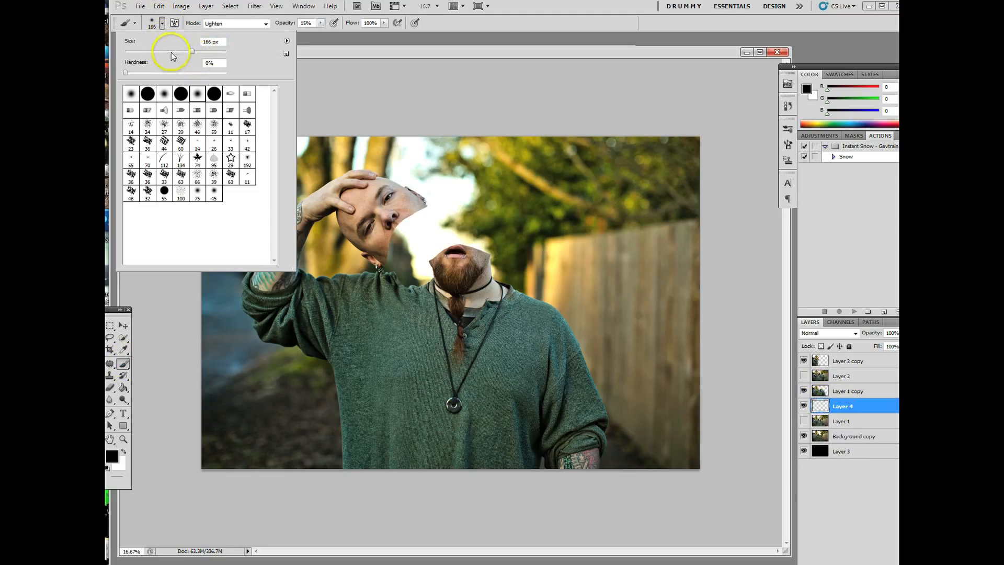
pyautogui.click(265, 23)
pyautogui.click(263, 33)
pyautogui.click(321, 23)
pyautogui.moveTo(322, 33); pyautogui.dragTo(391, 36)
# Paint the cut underside of the held face black on Layer 4 with a 141 px brush at 52% hardness
pyautogui.click(163, 24)
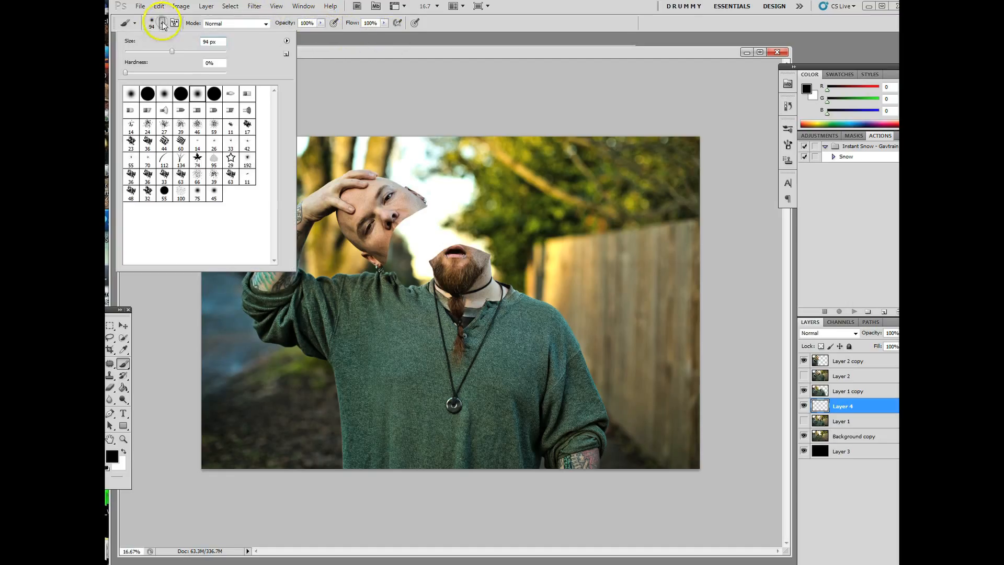
pyautogui.click(185, 51)
pyautogui.click(174, 73)
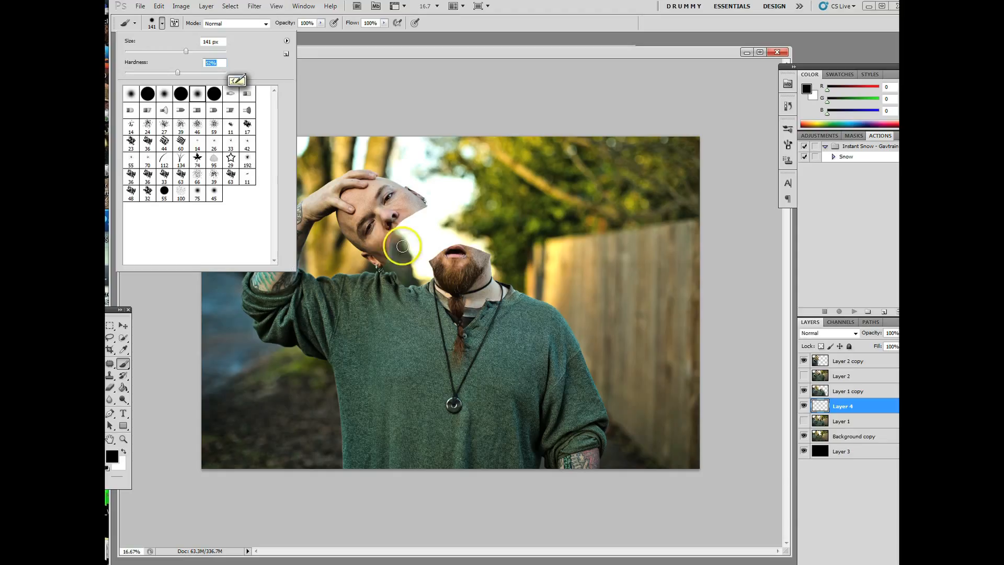
pyautogui.click(393, 233)
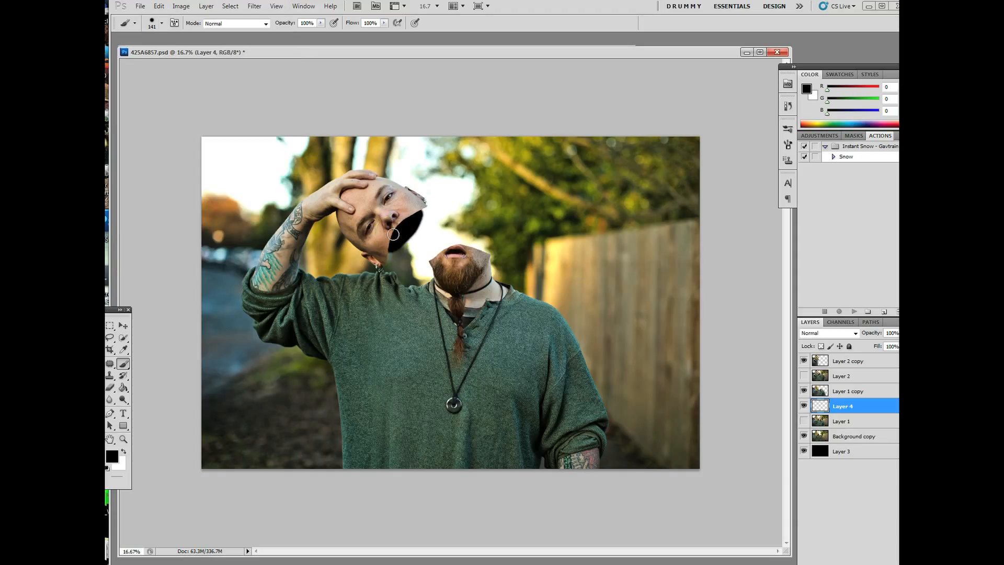
pyautogui.moveTo(393, 233)
pyautogui.mouseDown()
pyautogui.moveTo(410, 215)
pyautogui.moveTo(395, 242)
pyautogui.moveTo(418, 215)
pyautogui.moveTo(388, 253)
pyautogui.moveTo(410, 227)
pyautogui.mouseUp()
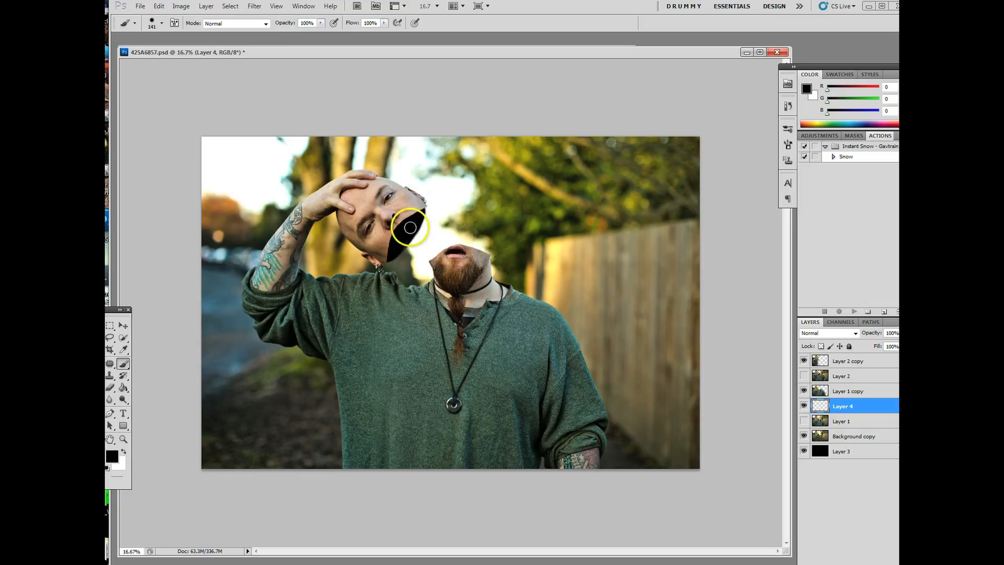
# Refine the black cavity's rounded outer edge on Layer 4 with a 119 px brush at 93% hardness
pyautogui.click(162, 23)
pyautogui.click(219, 73)
pyautogui.moveTo(185, 52); pyautogui.dragTo(181, 51)
pyautogui.click(401, 239)
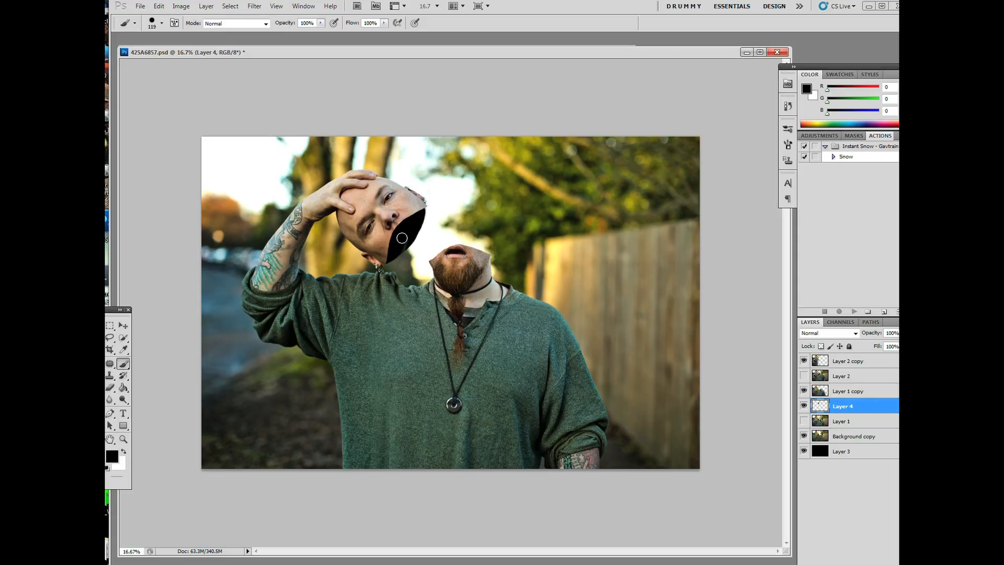
pyautogui.moveTo(402, 238)
pyautogui.mouseDown()
pyautogui.moveTo(415, 225)
pyautogui.moveTo(410, 209)
pyautogui.moveTo(399, 242)
pyautogui.moveTo(419, 221)
pyautogui.moveTo(386, 253)
pyautogui.moveTo(401, 237)
pyautogui.mouseUp()
# Toggle the visibility of Layer 2 copy and Layer 1 copy to check how they overlap the black shape
pyautogui.click(806, 362)
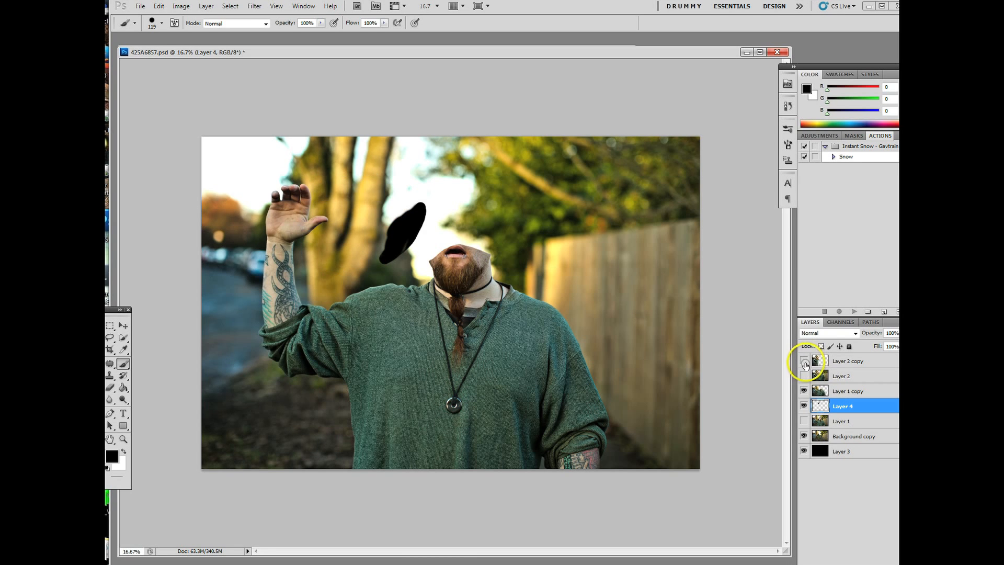
pyautogui.click(804, 361)
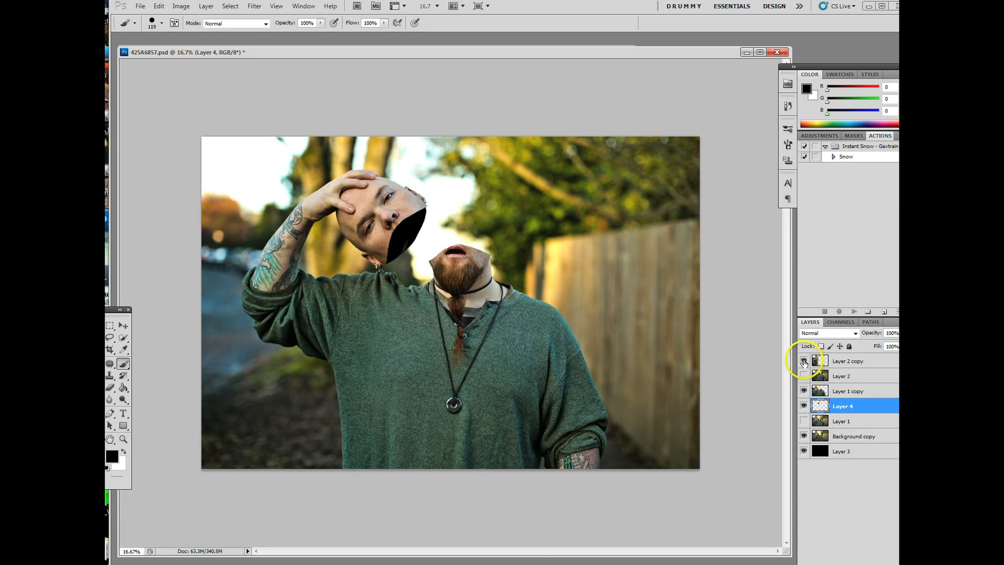
pyautogui.click(805, 392)
pyautogui.click(805, 392)
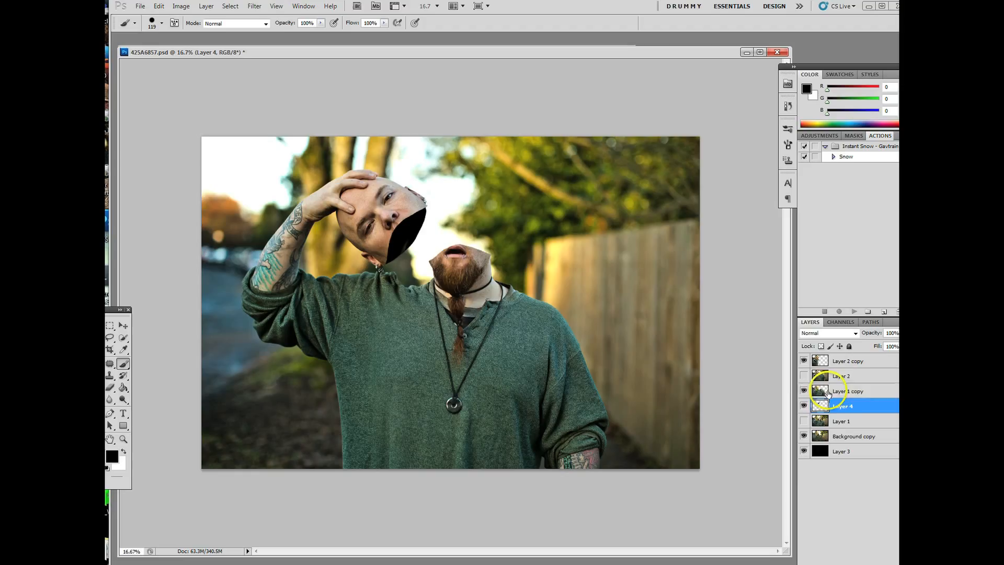
# On Layer 1 copy, erase around the gap between the black cavity and the beard with the 308 px eraser at 95% opacity
pyautogui.click(837, 391)
pyautogui.click(110, 388)
pyautogui.click(404, 255)
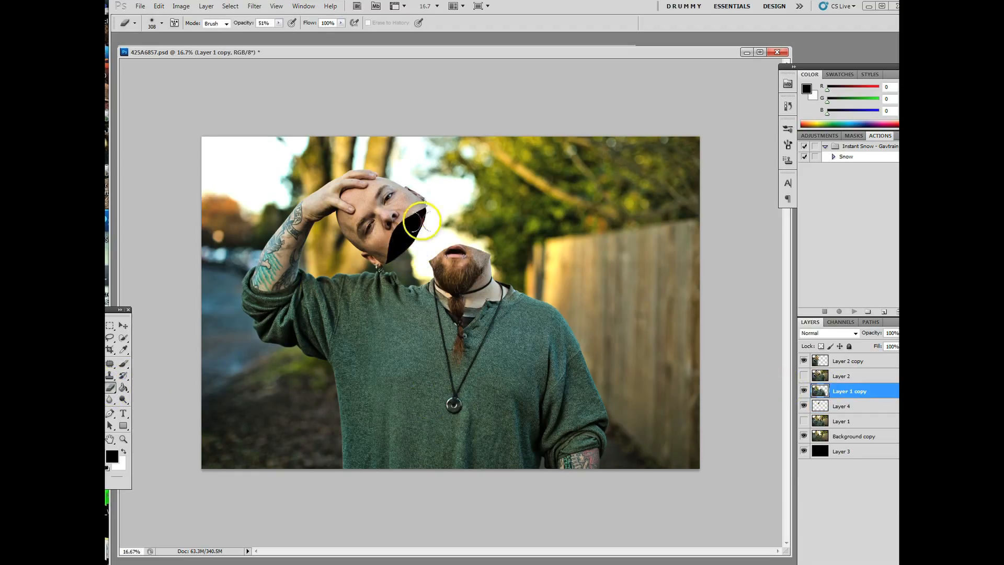
pyautogui.click(279, 23)
pyautogui.click(302, 34)
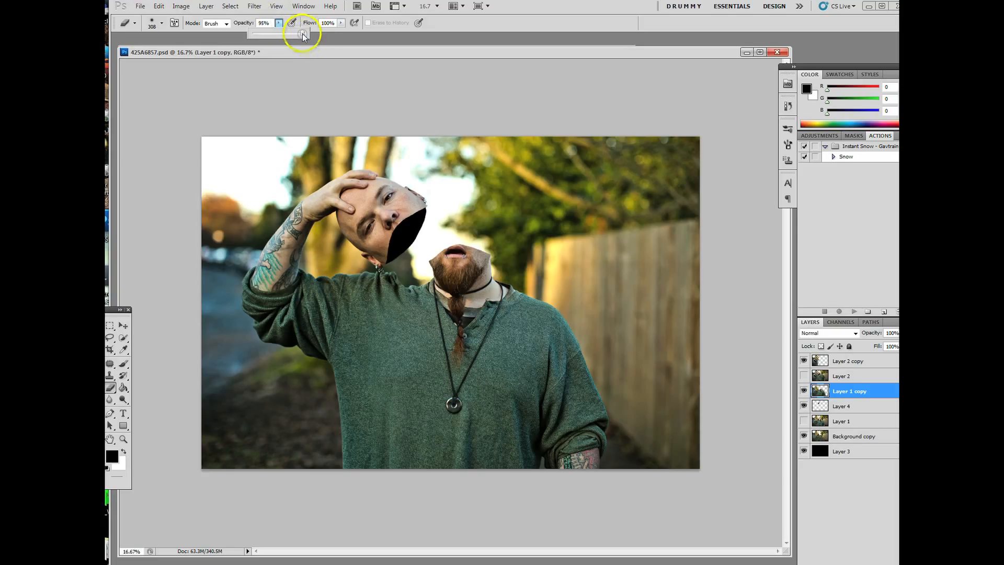
pyautogui.click(428, 243)
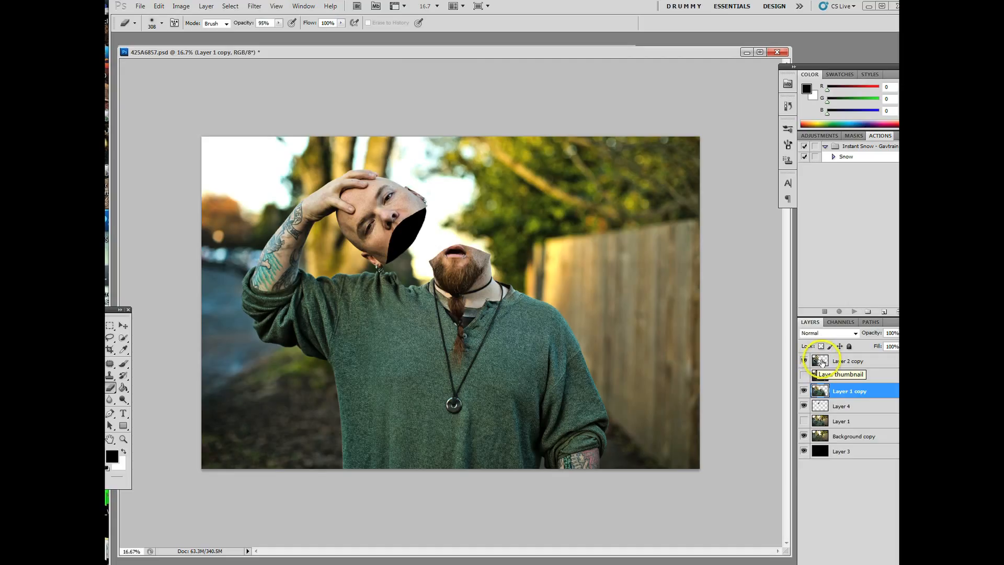
# Select Layer 4, set the foreground color to dark grey (RGB 85, 85, 85) and reduce the brush size
pyautogui.click(819, 404)
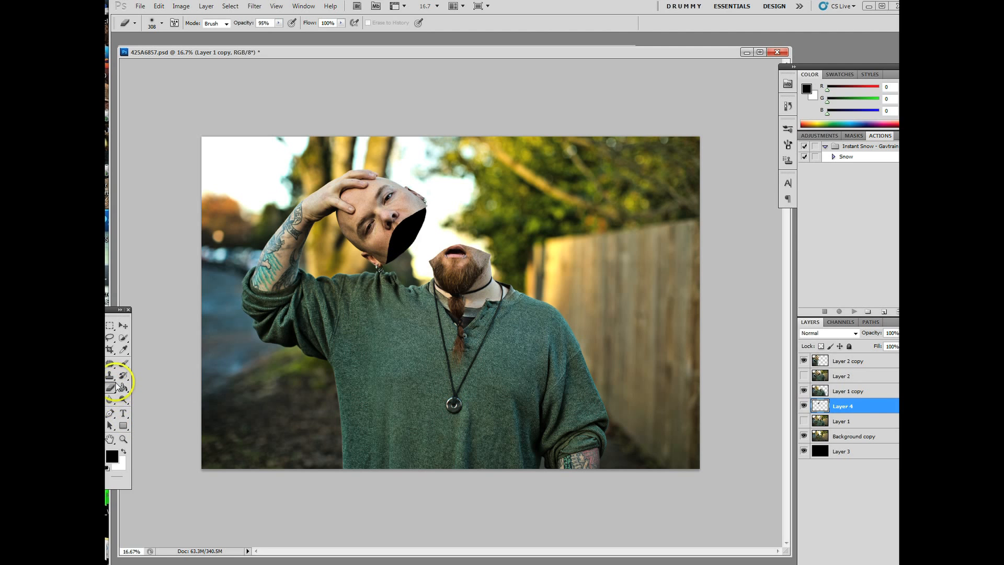
pyautogui.click(123, 363)
pyautogui.click(112, 456)
pyautogui.click(373, 234)
pyautogui.click(589, 147)
pyautogui.click(162, 23)
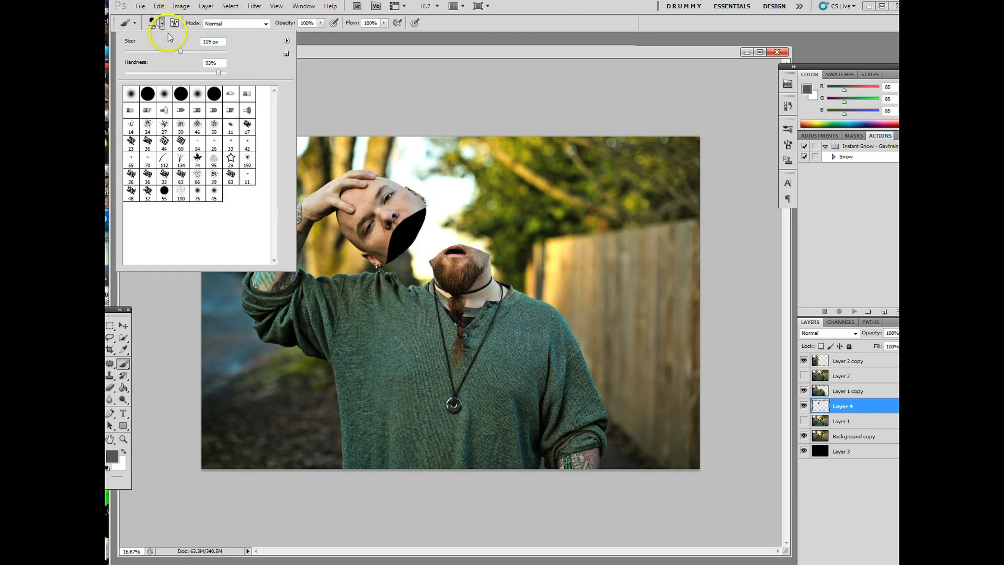
pyautogui.click(159, 51)
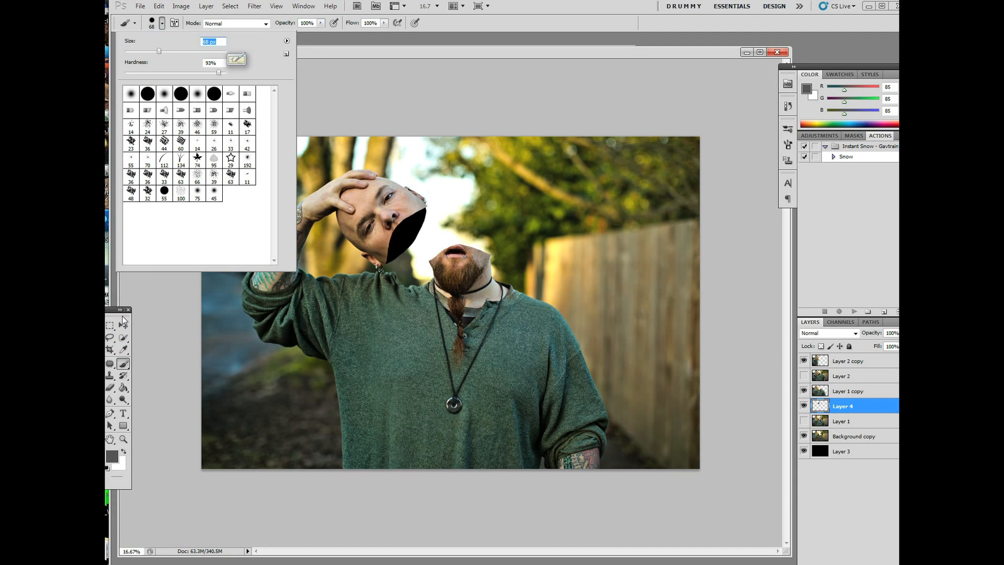
# Use the Magic Wand to select the transparent area surrounding the black shape on Layer 4
pyautogui.click(123, 338)
pyautogui.click(141, 345)
pyautogui.click(403, 268)
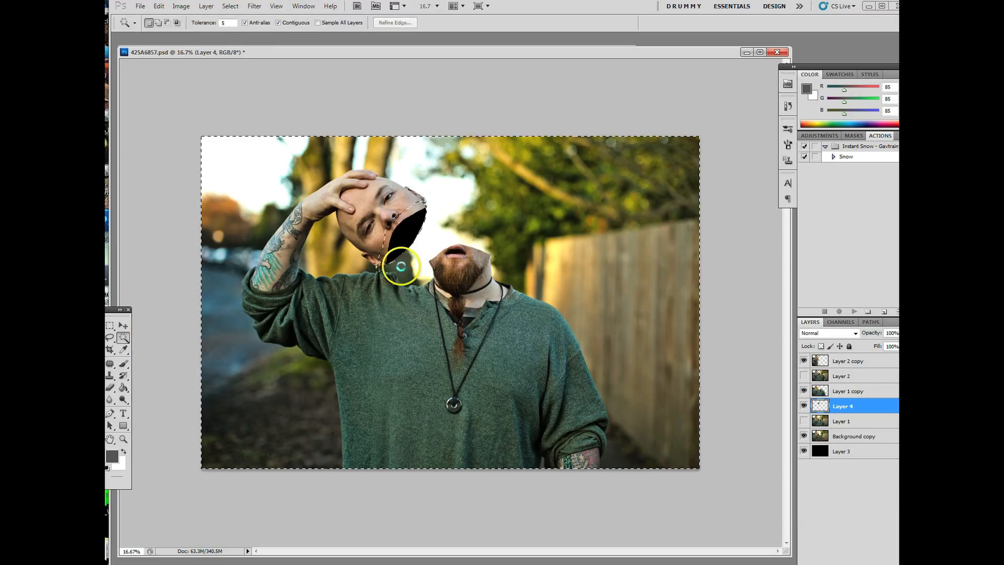
# Invert the selection to cover the black shape, and choose a textured brush preset at 45% opacity
pyautogui.click(230, 6)
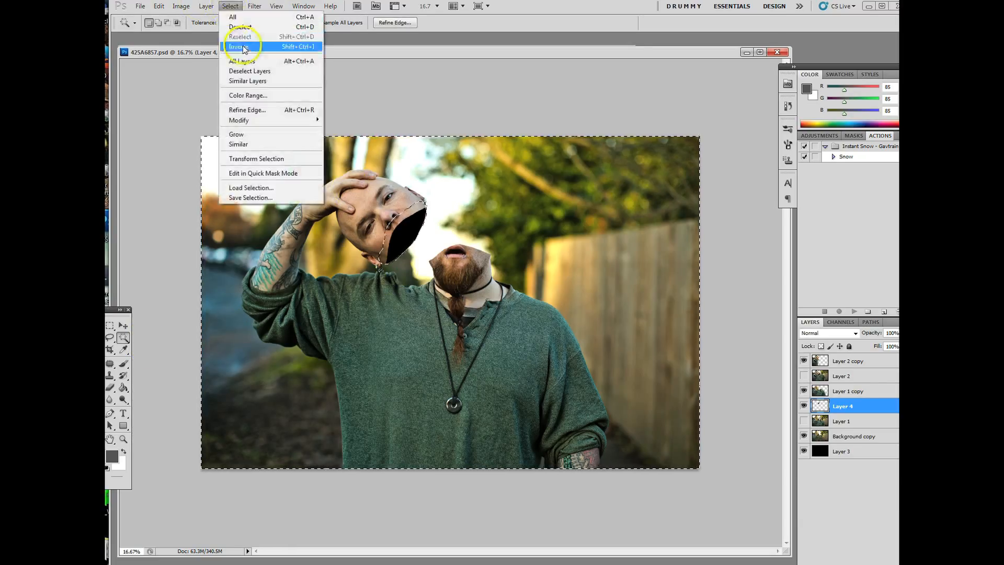
pyautogui.click(244, 47)
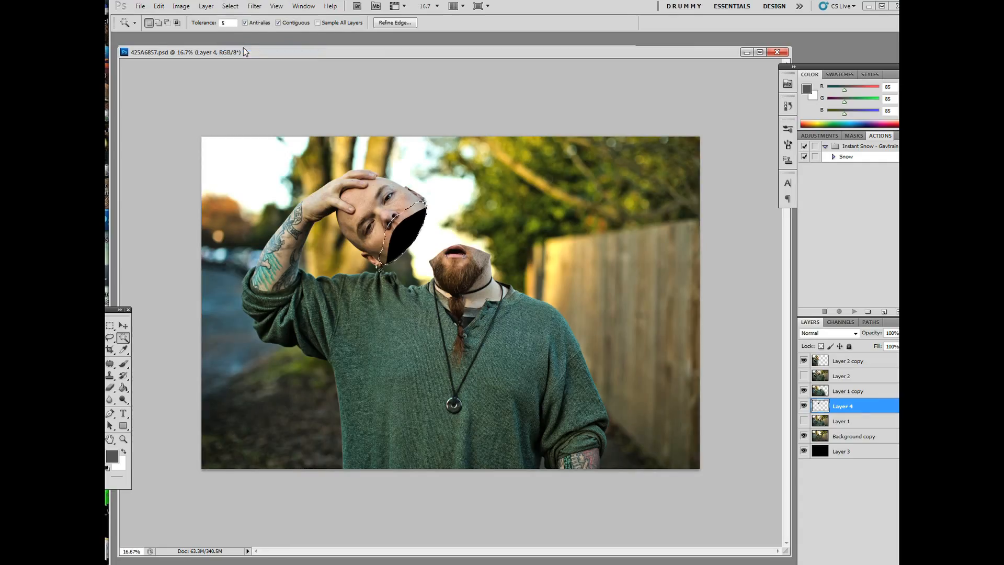
pyautogui.click(124, 364)
pyautogui.click(159, 23)
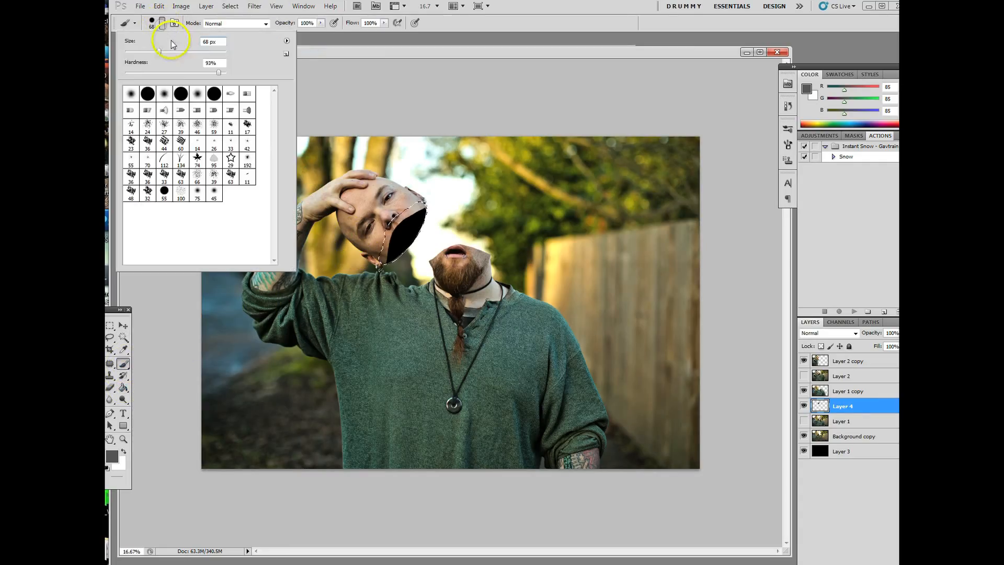
pyautogui.click(164, 127)
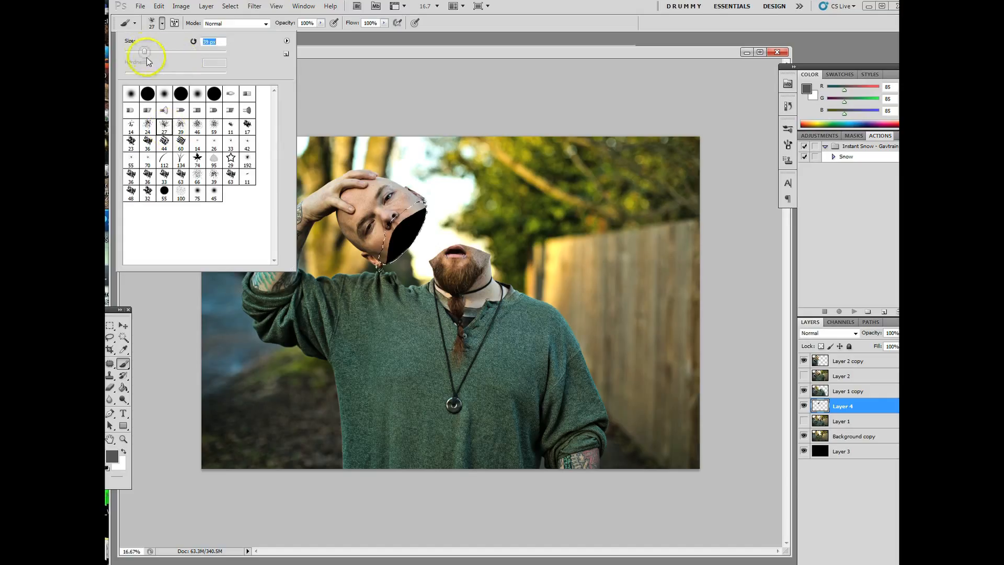
pyautogui.click(321, 23)
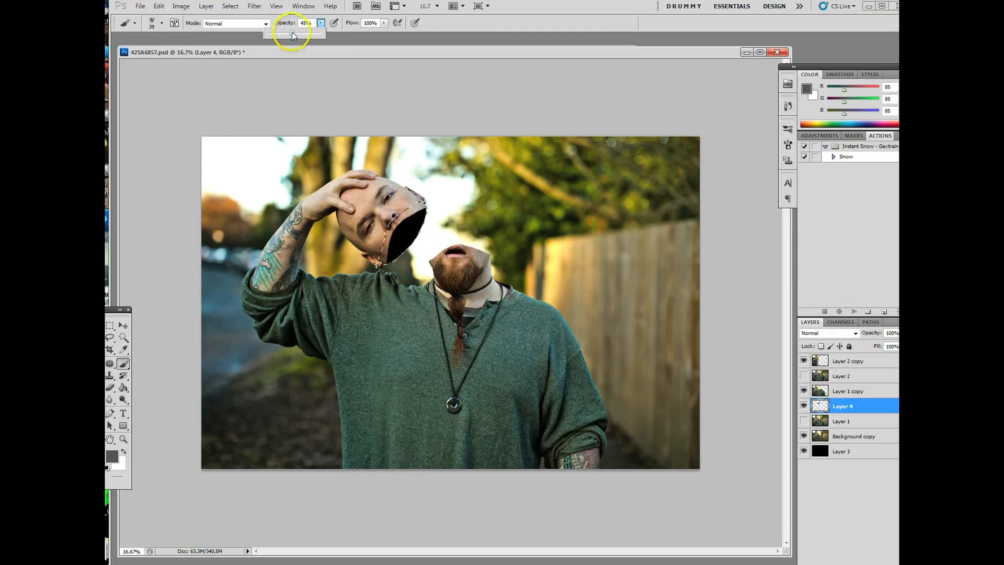
# With the 39 px textured brush preset enlarged to 178 px, paint dark grey texture inside the black cavity on Layer 4
pyautogui.click(162, 23)
pyautogui.click(171, 51)
pyautogui.click(400, 250)
pyautogui.click(162, 24)
pyautogui.click(214, 177)
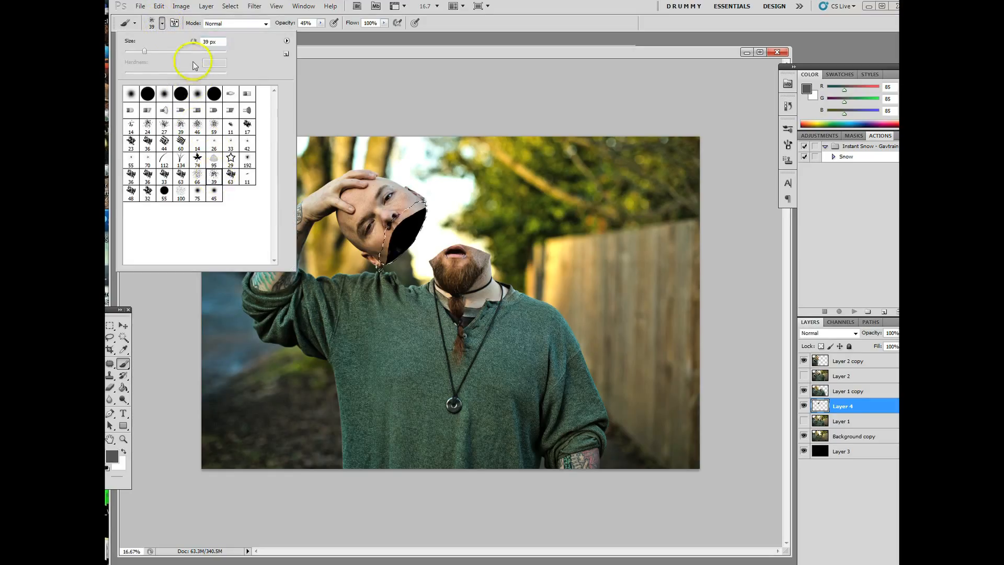
pyautogui.click(150, 51)
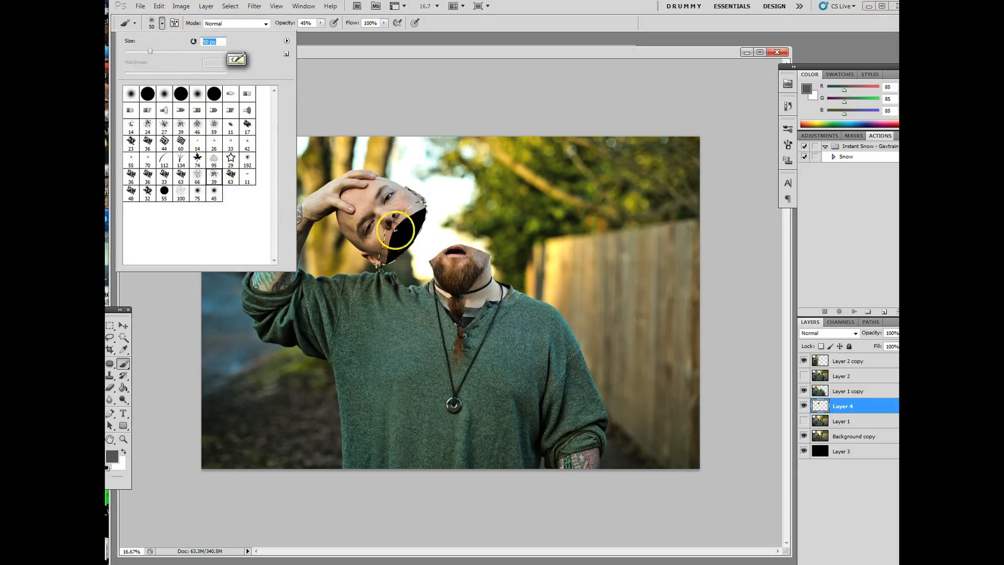
pyautogui.moveTo(184, 46); pyautogui.dragTo(235, 41)
pyautogui.click(400, 235)
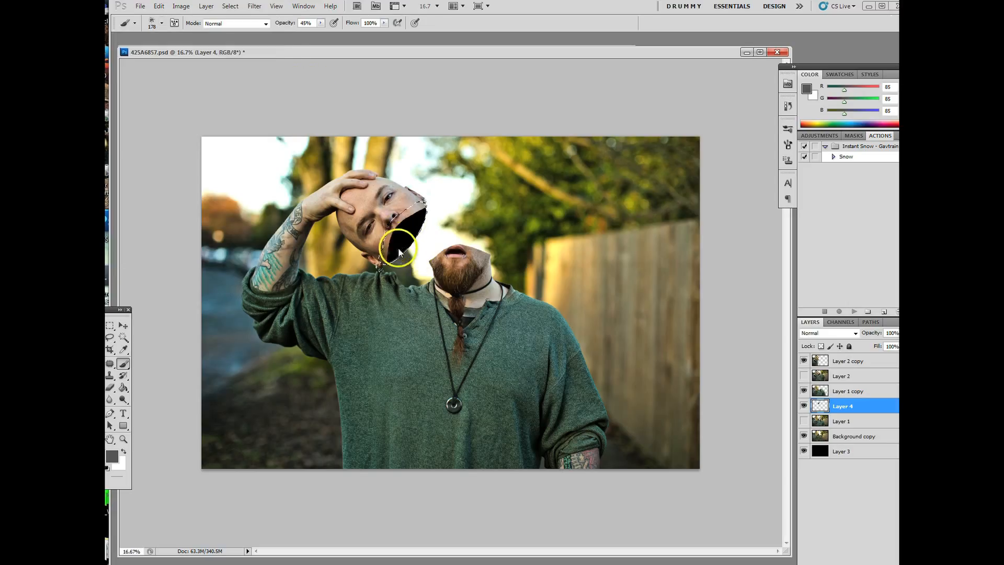
pyautogui.moveTo(400, 235)
pyautogui.mouseDown()
pyautogui.moveTo(399, 225)
pyautogui.moveTo(415, 236)
pyautogui.moveTo(403, 209)
pyautogui.moveTo(401, 246)
pyautogui.mouseUp()
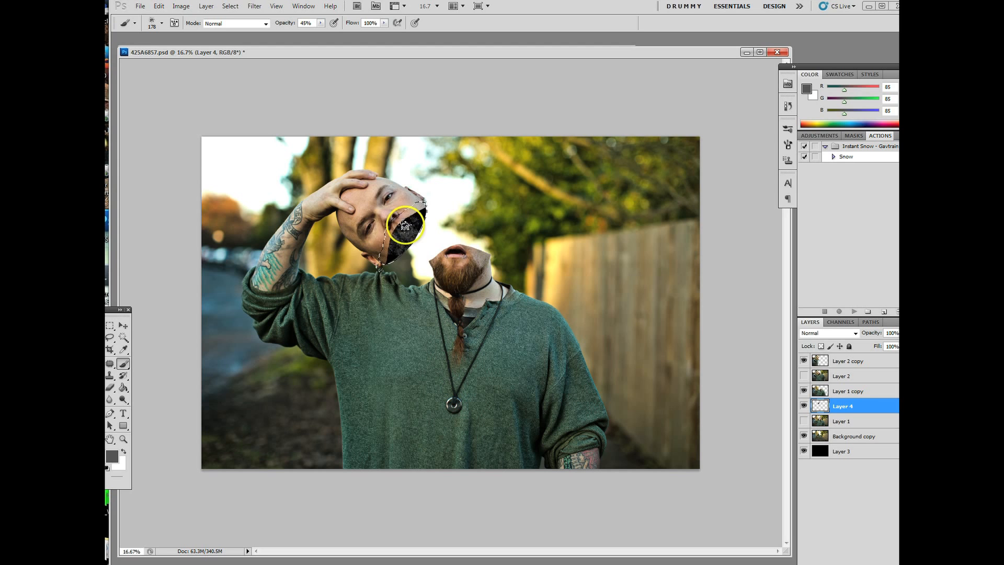
pyautogui.moveTo(394, 214); pyautogui.dragTo(405, 179)
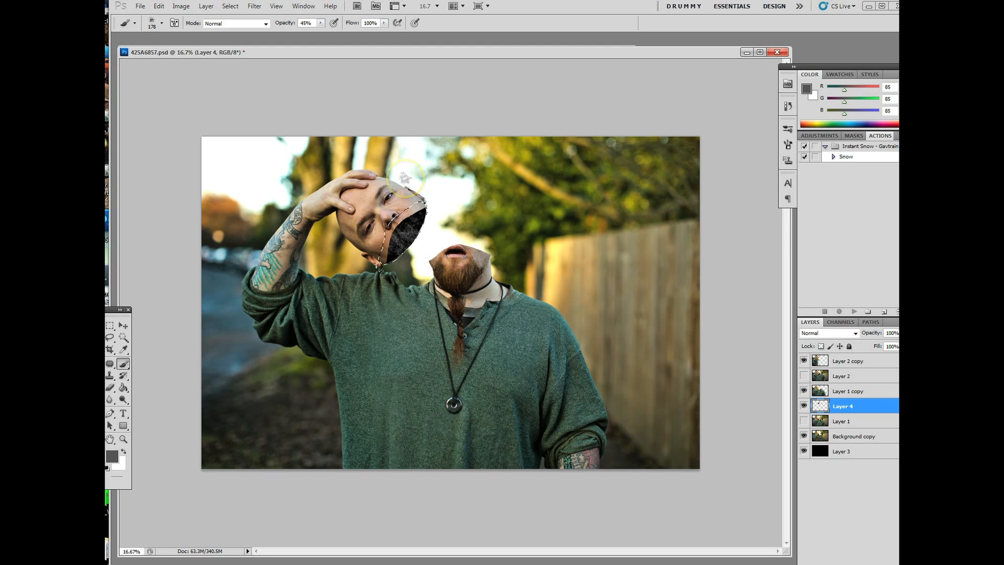
# Set the foreground color to black and choose a soft round 178 px brush with 0% hardness
pyautogui.click(111, 457)
pyautogui.click(462, 260)
pyautogui.click(590, 144)
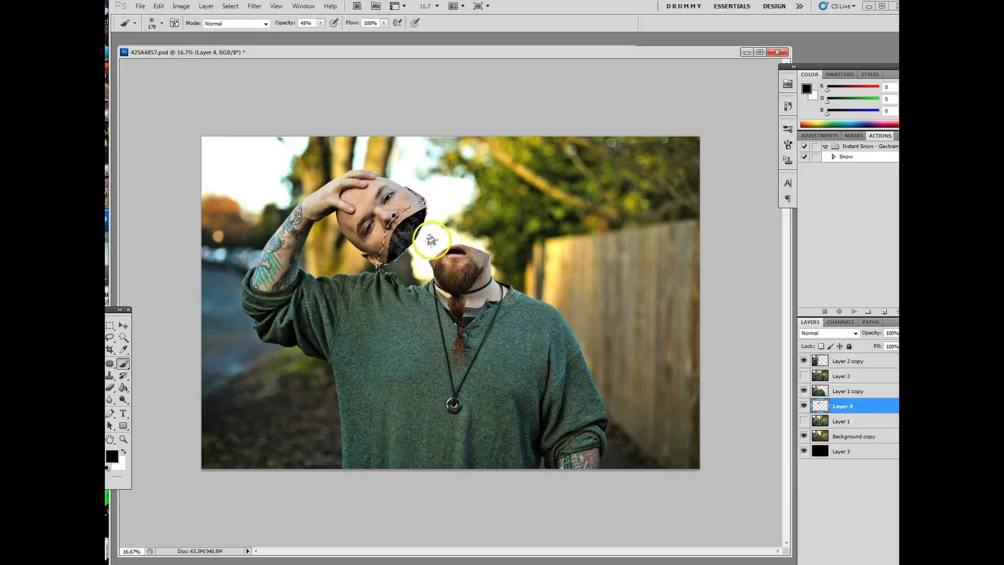
pyautogui.click(162, 23)
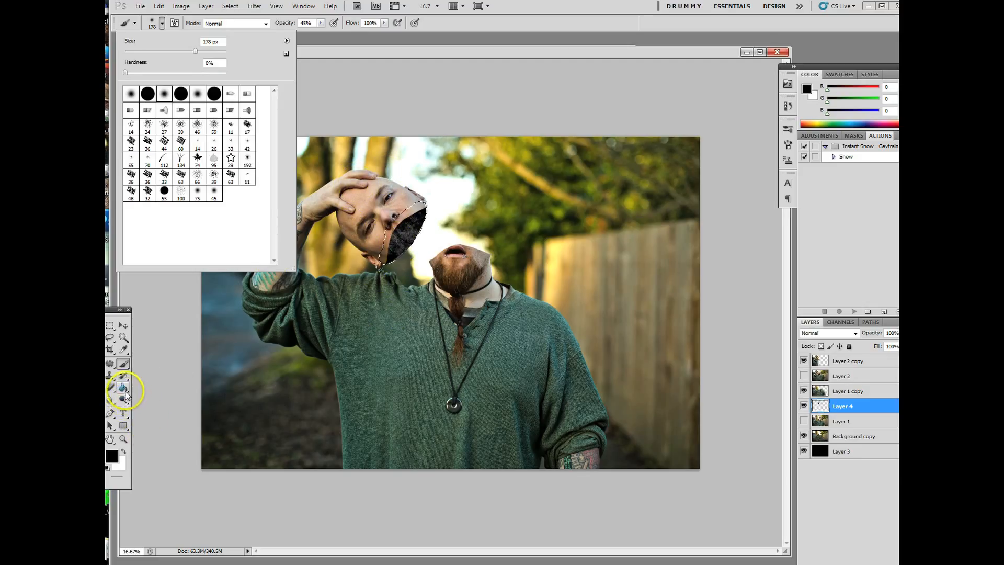
# Step back one edit on Layer 4 and set the brush opacity to 24%
pyautogui.click(321, 23)
pyautogui.moveTo(317, 34); pyautogui.dragTo(329, 34)
pyautogui.click(159, 6)
pyautogui.click(180, 36)
pyautogui.click(321, 23)
pyautogui.moveTo(320, 33); pyautogui.dragTo(298, 33)
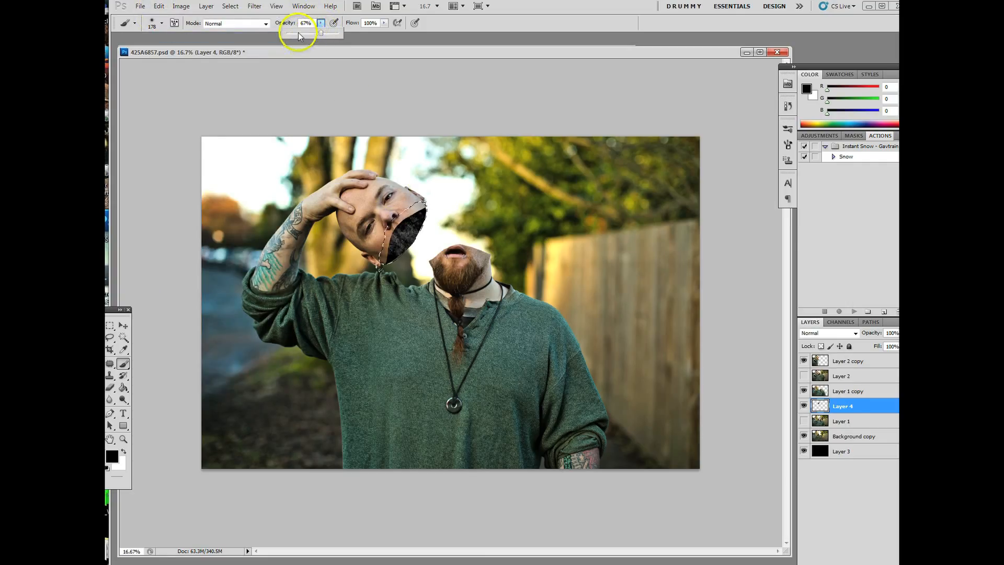
# Shade over the grey texture in the cavity with soft black strokes, and clear the selection
pyautogui.click(393, 248)
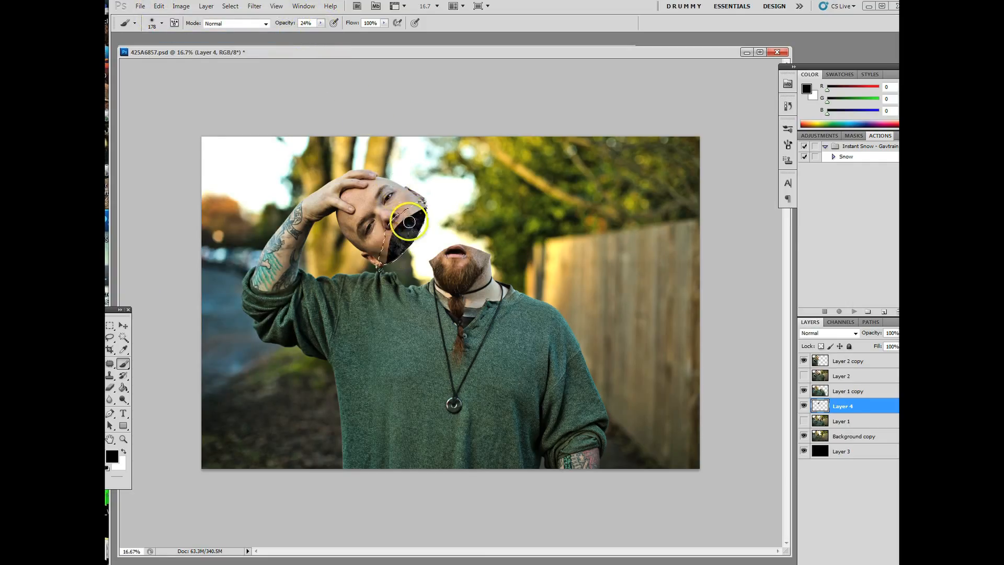
pyautogui.moveTo(416, 219); pyautogui.dragTo(406, 221)
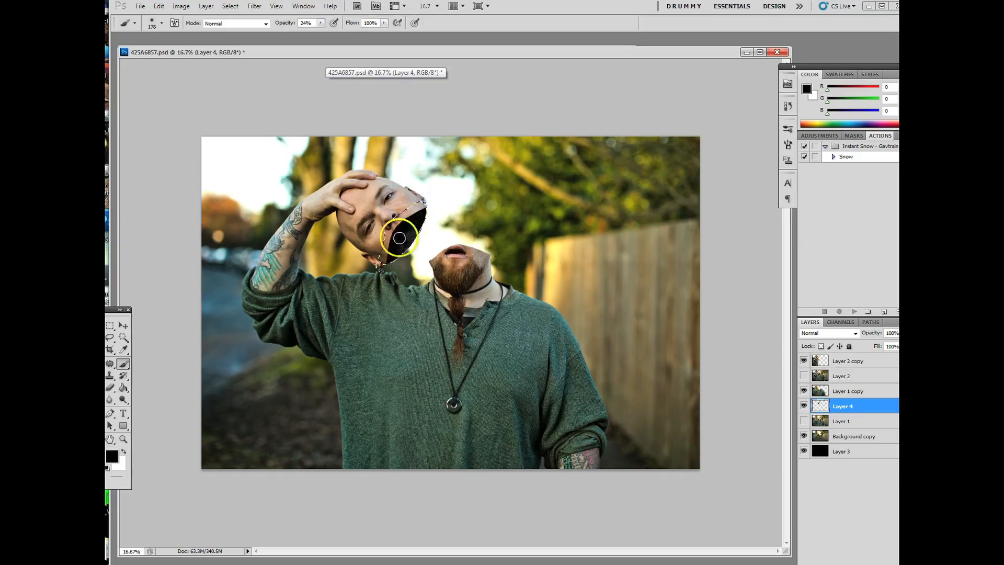
pyautogui.moveTo(396, 264); pyautogui.dragTo(413, 245)
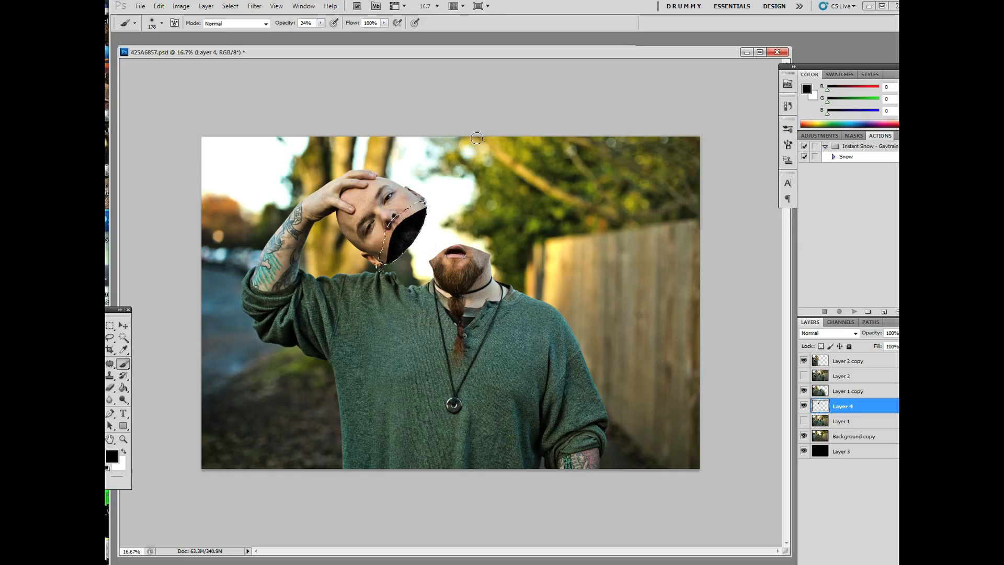
pyautogui.click(477, 178)
pyautogui.moveTo(405, 276)
pyautogui.mouseDown()
pyautogui.moveTo(391, 268)
pyautogui.moveTo(397, 278)
pyautogui.moveTo(409, 267)
pyautogui.mouseUp()
pyautogui.click(123, 337)
pyautogui.click(425, 265)
pyautogui.click(424, 265)
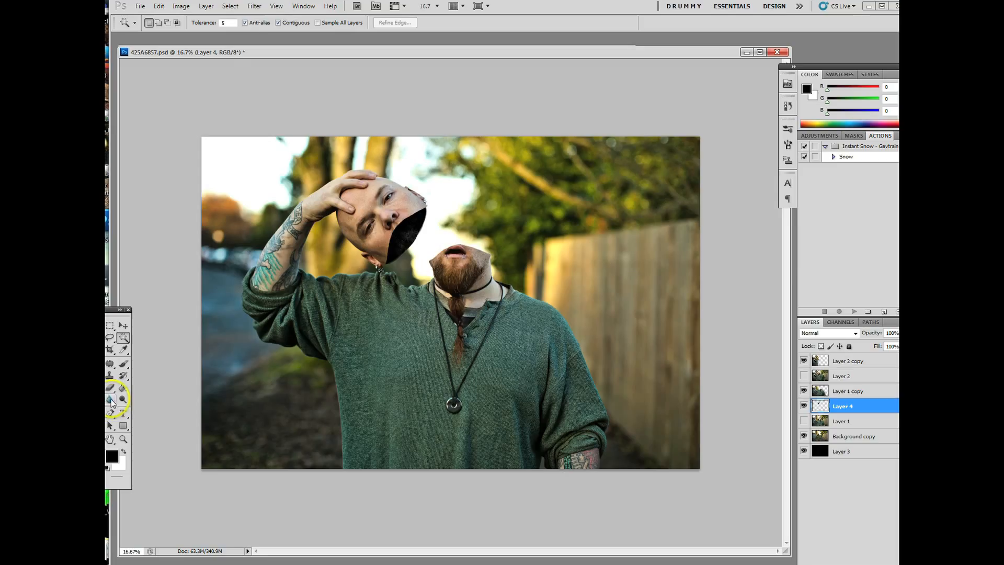
# Blur the outer edge of the cavity on Layer 4 using the Blur tool at 98 px and 82% strength
pyautogui.press('r')
pyautogui.click(159, 24)
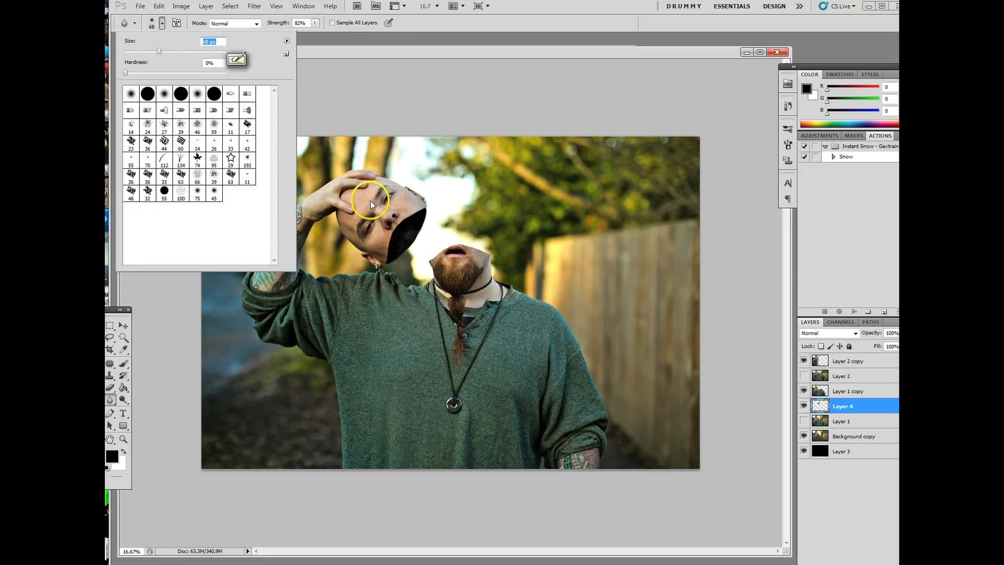
pyautogui.click(171, 52)
pyautogui.click(315, 23)
pyautogui.moveTo(314, 34); pyautogui.dragTo(317, 35)
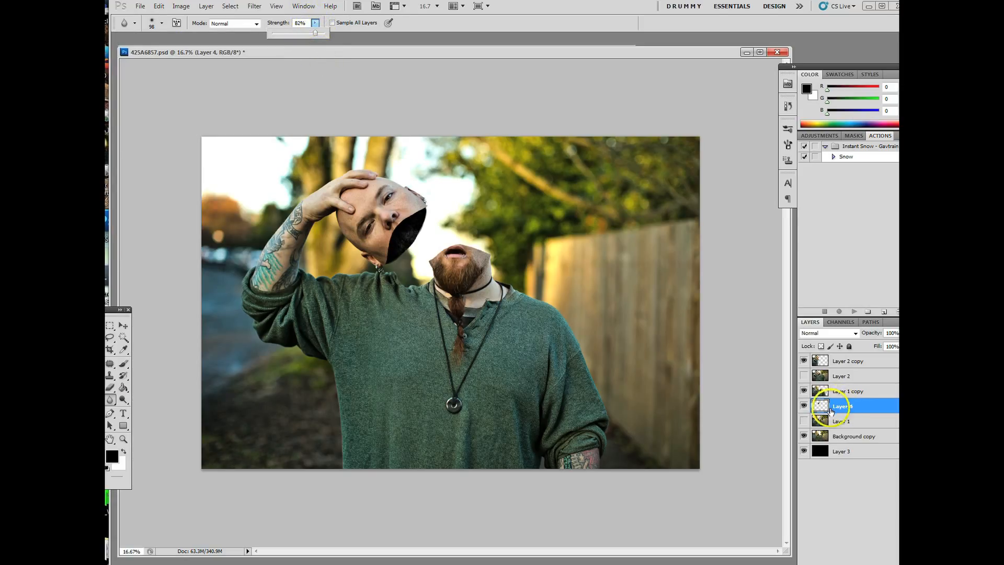
pyautogui.click(386, 267)
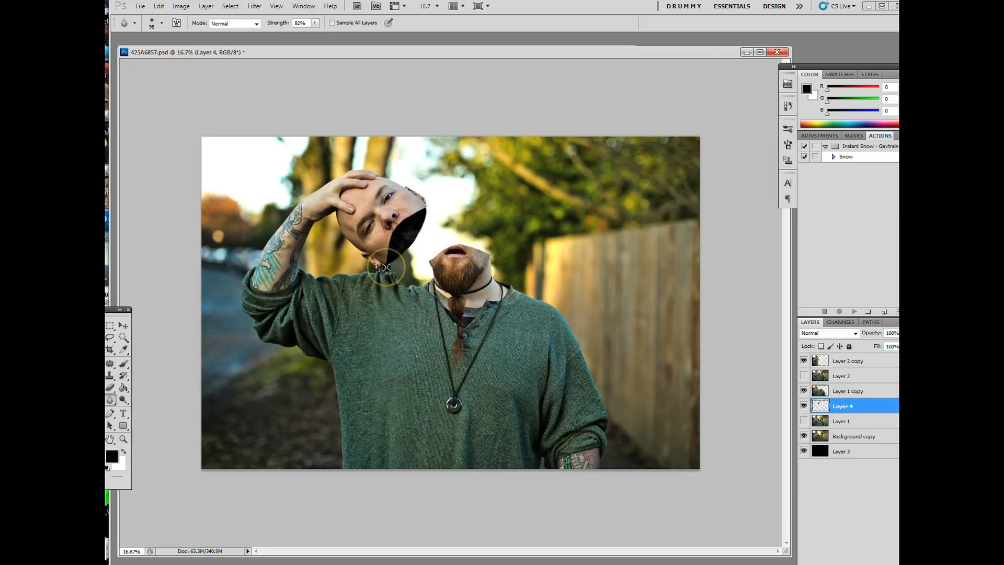
pyautogui.moveTo(386, 267)
pyautogui.mouseDown()
pyautogui.moveTo(420, 235)
pyautogui.moveTo(413, 245)
pyautogui.moveTo(434, 209)
pyautogui.mouseUp()
# Bring flower.jpg to the front and select its black background using the Magic Wand with a tolerance of 5
pyautogui.moveTo(431, 47); pyautogui.dragTo(430, 64)
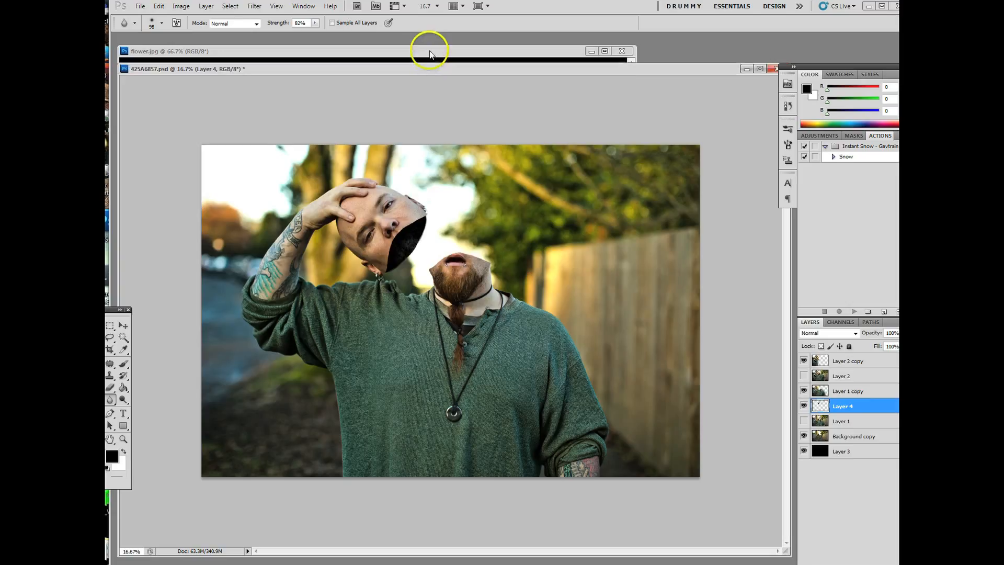
pyautogui.click(430, 54)
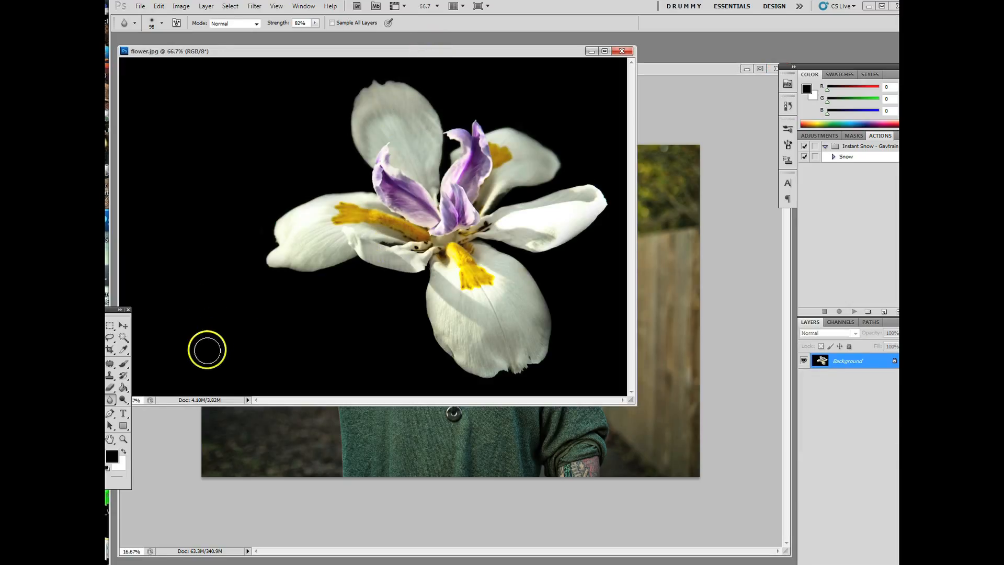
pyautogui.click(123, 338)
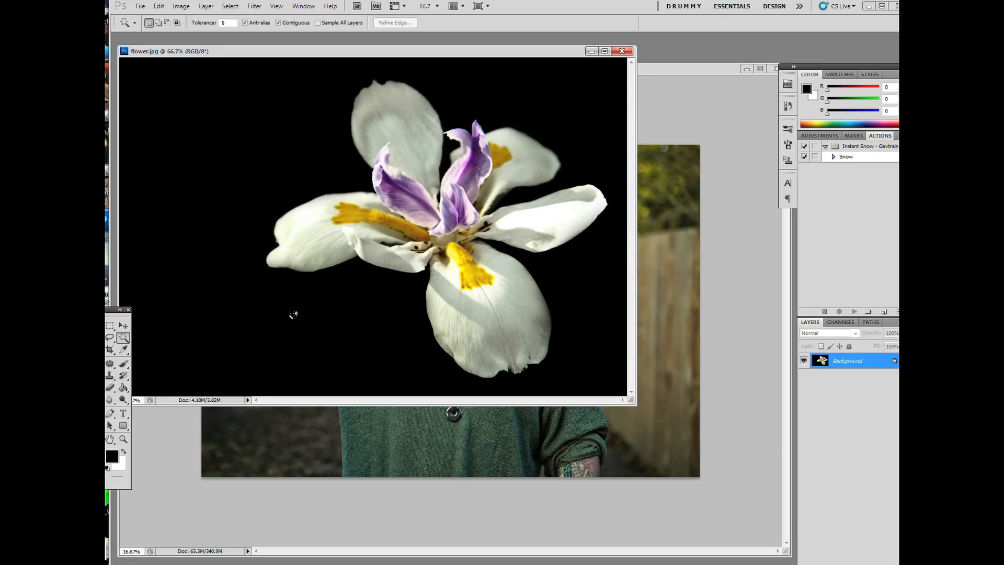
pyautogui.click(284, 293)
pyautogui.click(251, 233)
# Invert the selection to isolate the flower and copy it
pyautogui.click(216, 8)
pyautogui.click(217, 7)
pyautogui.click(230, 6)
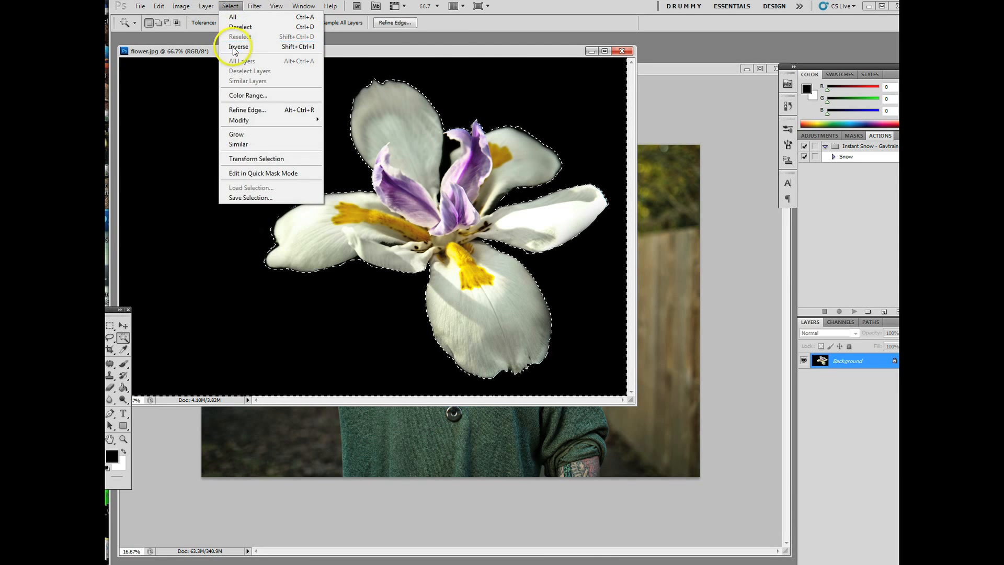
pyautogui.click(233, 46)
pyautogui.click(165, 8)
pyautogui.click(177, 69)
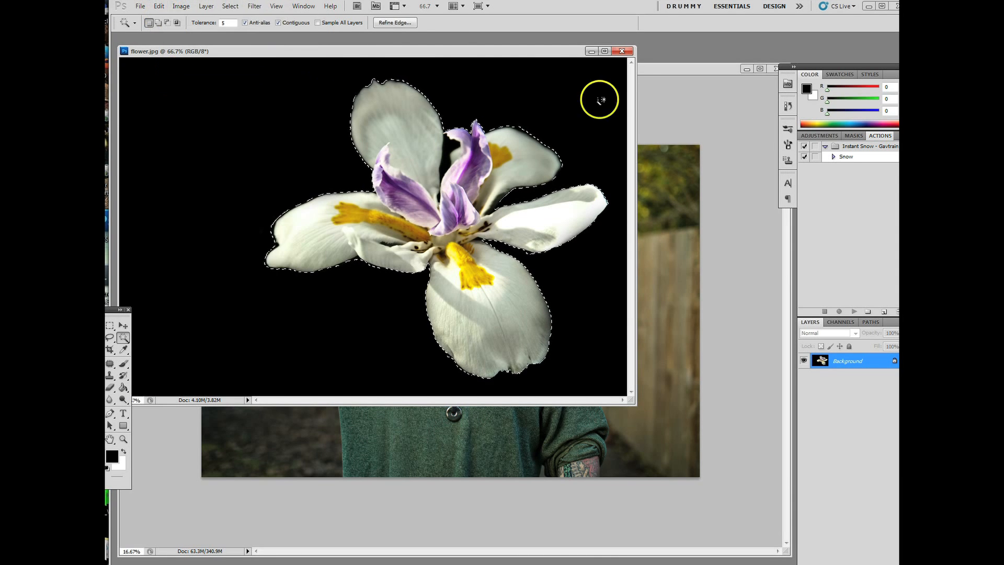
# Paste the flower into 425A6857.psd and move its layer directly beneath Layer 2 copy
pyautogui.click(657, 66)
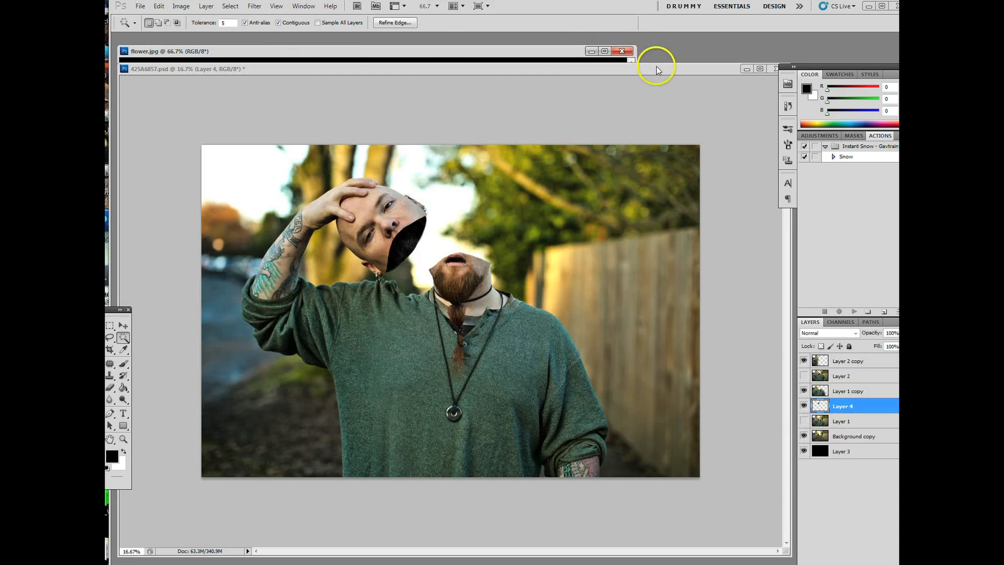
pyautogui.click(160, 8)
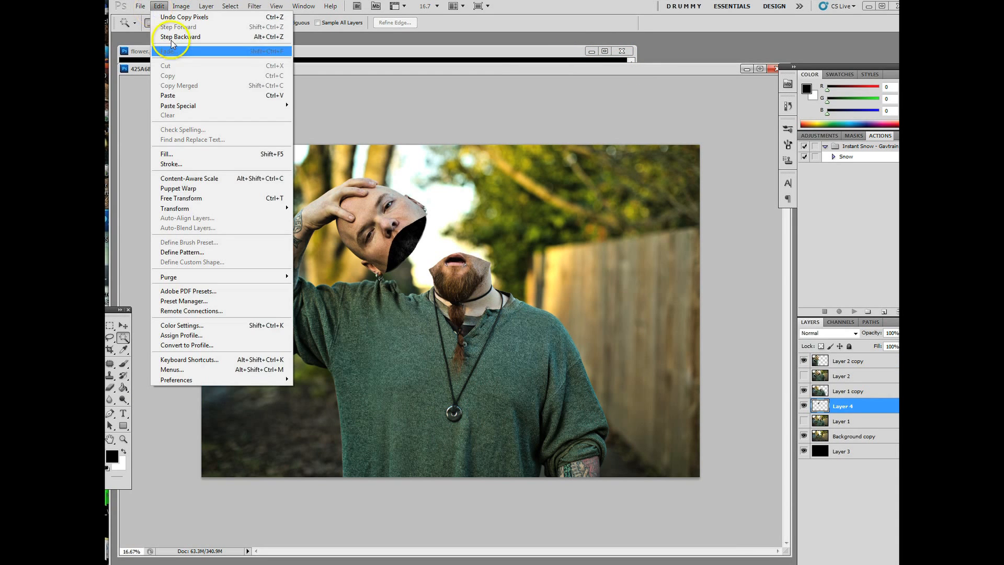
pyautogui.click(183, 98)
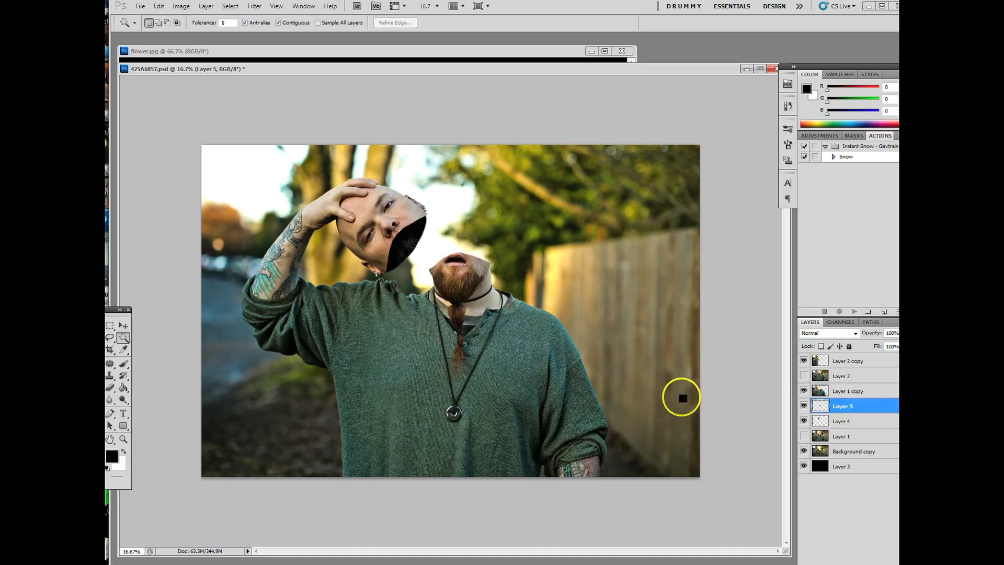
pyautogui.moveTo(843, 378); pyautogui.dragTo(851, 370)
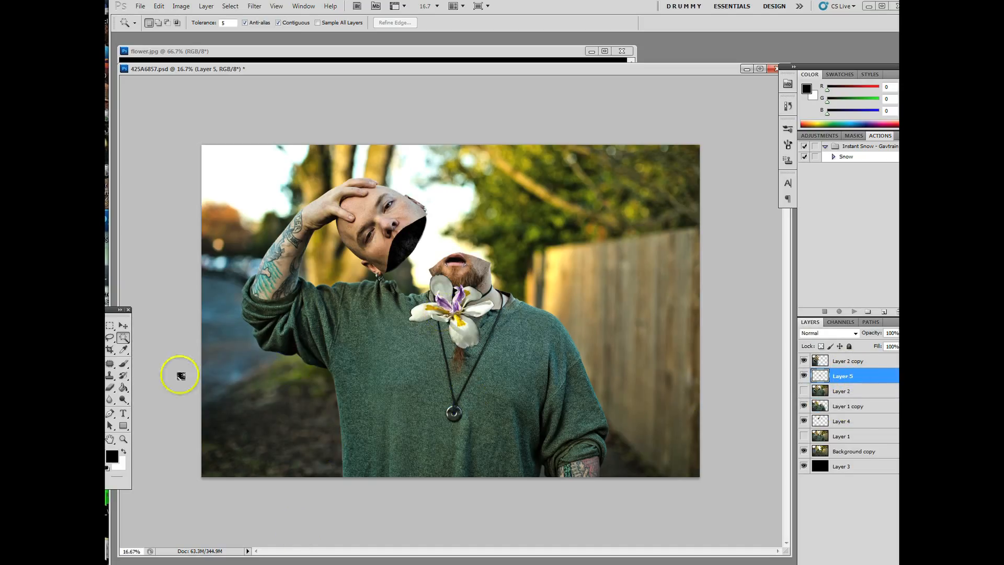
# Move the flower just above the bearded mouth and scale it to about 79% with Free Transform
pyautogui.click(123, 325)
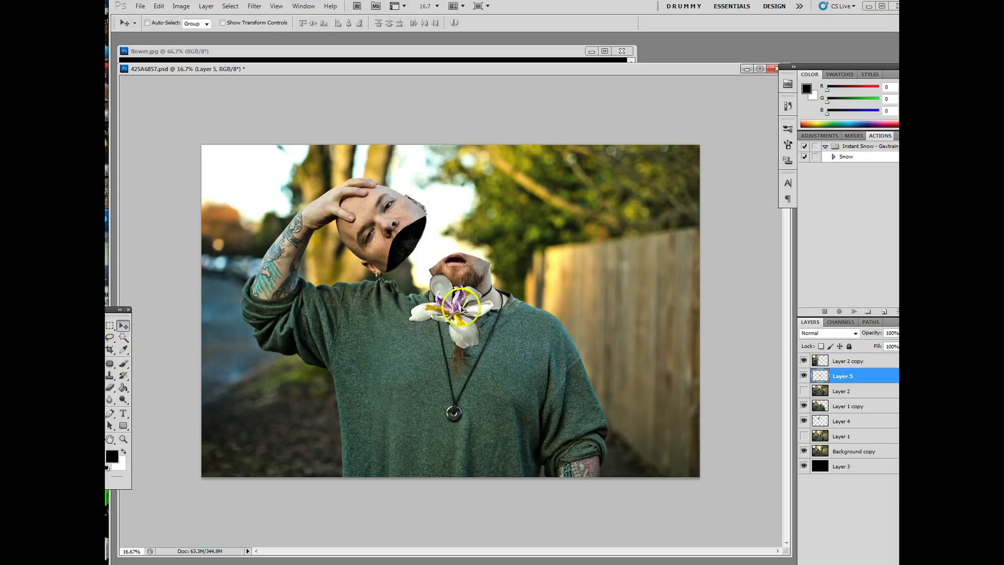
pyautogui.moveTo(462, 303); pyautogui.dragTo(471, 218)
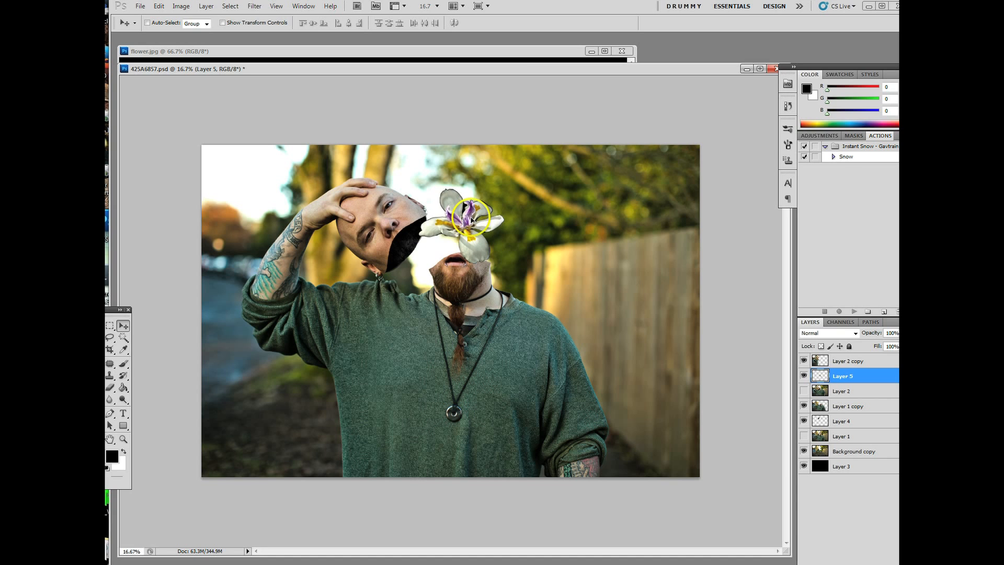
pyautogui.click(158, 7)
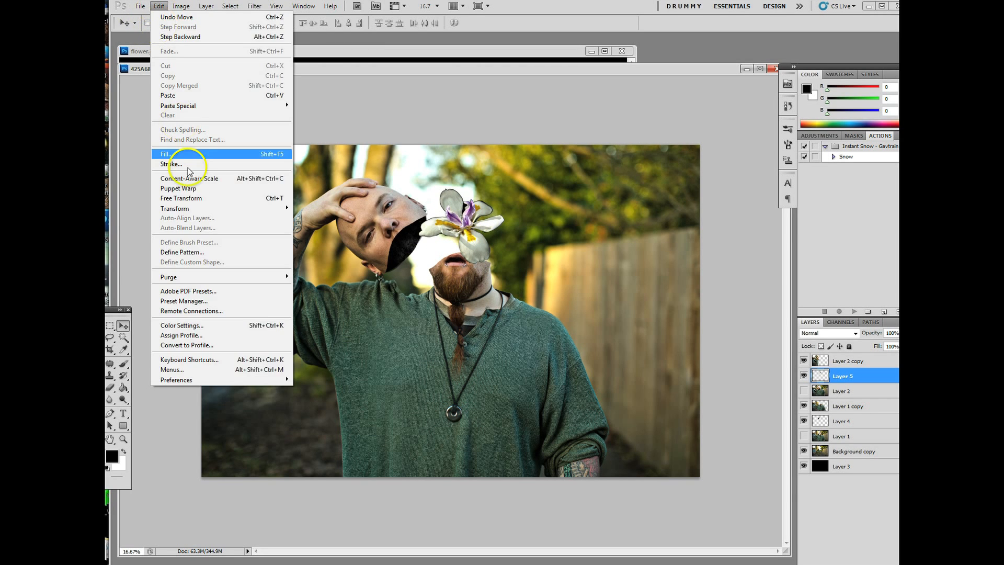
pyautogui.click(196, 197)
pyautogui.moveTo(417, 188); pyautogui.dragTo(435, 204)
pyautogui.moveTo(472, 234)
pyautogui.mouseDown()
pyautogui.moveTo(466, 226)
pyautogui.moveTo(466, 236)
pyautogui.mouseUp()
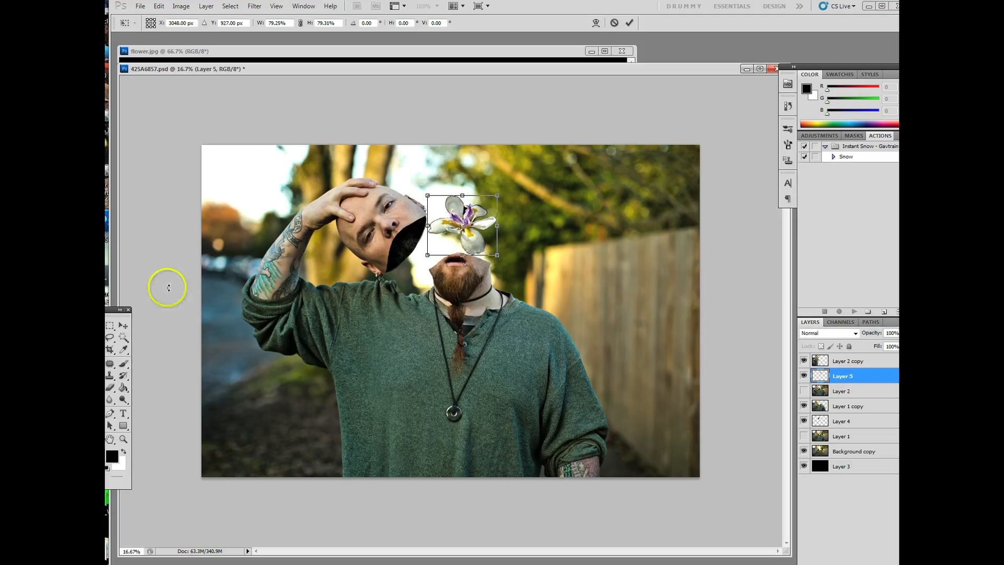
pyautogui.click(123, 325)
pyautogui.click(451, 217)
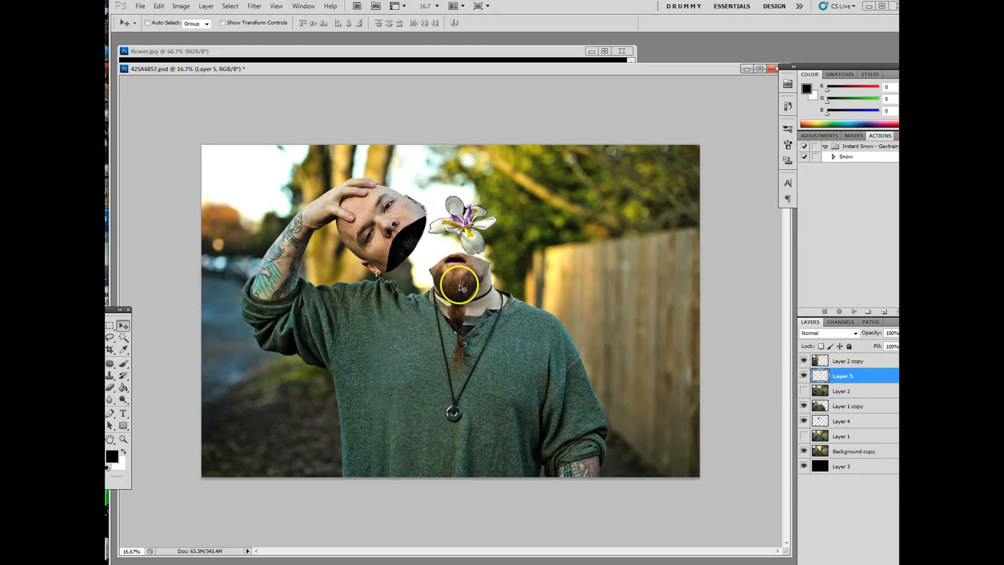
pyautogui.scroll(4, 459, 288)
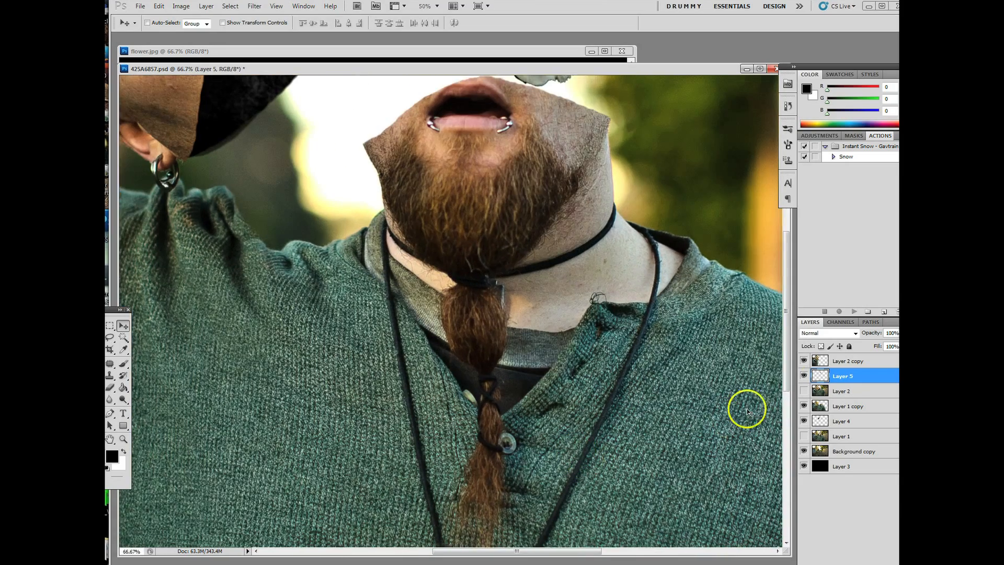
# Set the Eraser to a 15 px brush with 93% hardness and 100% opacity
pyautogui.scroll(5, 789, 271)
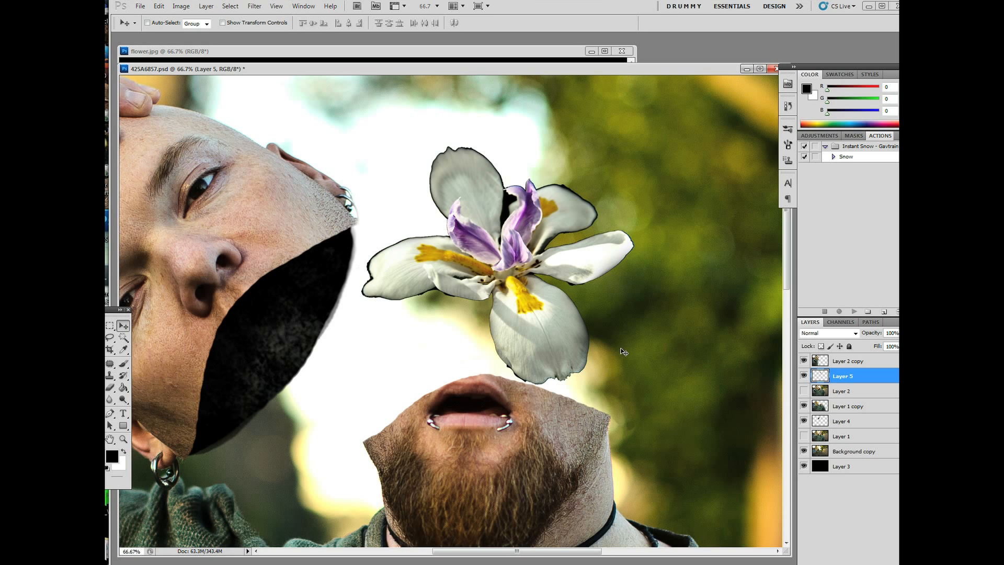
pyautogui.press('e')
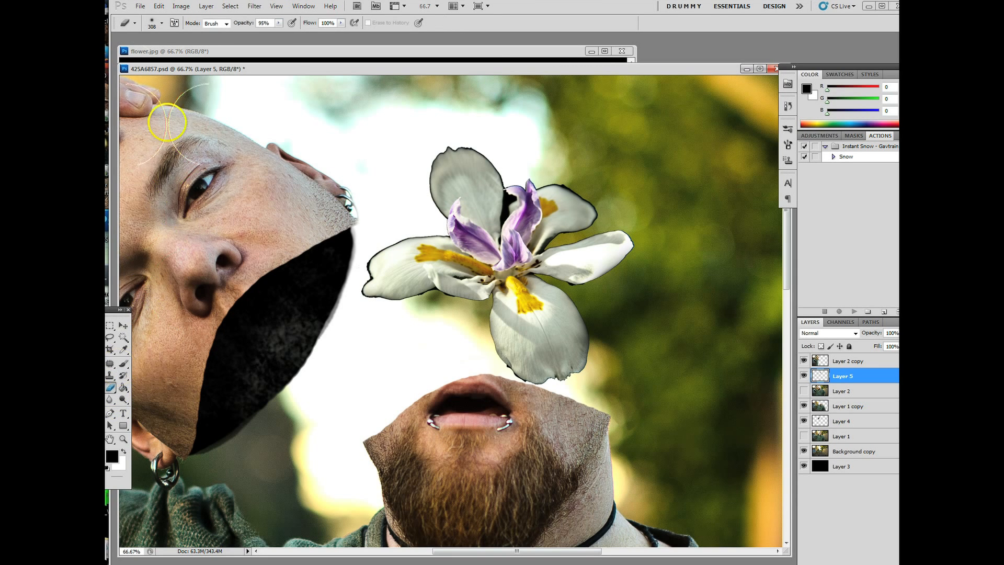
pyautogui.click(162, 23)
pyautogui.click(215, 72)
pyautogui.click(134, 51)
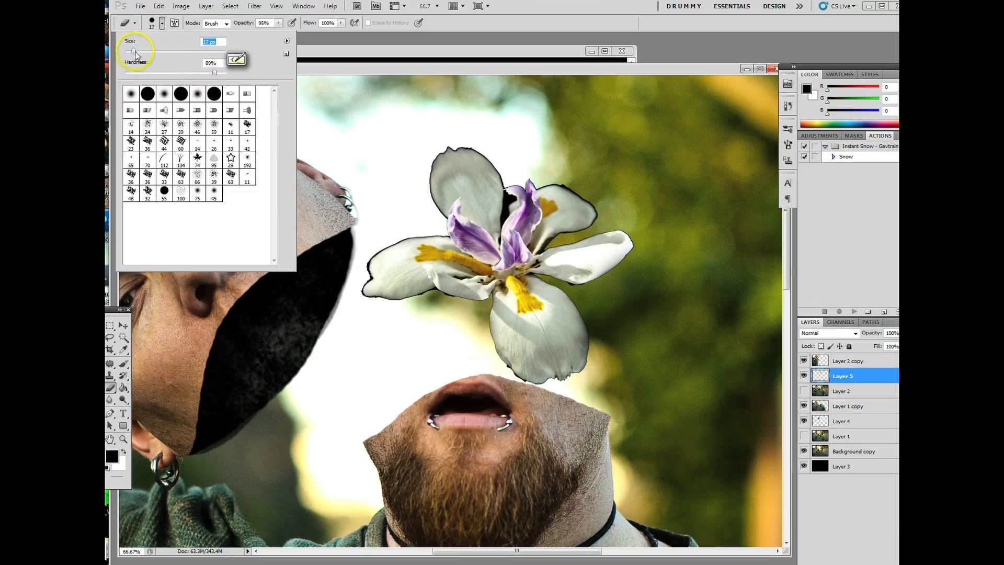
pyautogui.moveTo(135, 52); pyautogui.dragTo(137, 52)
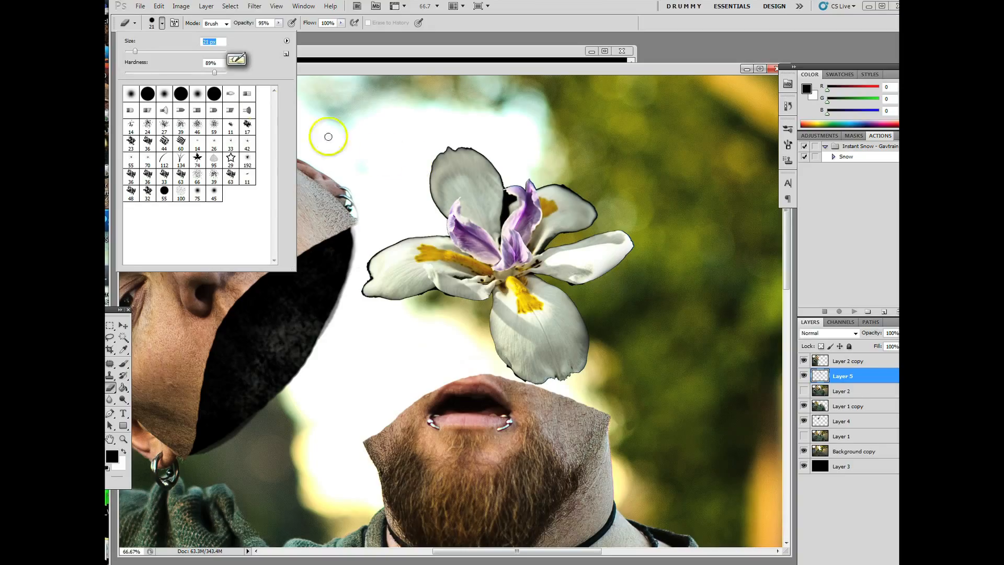
pyautogui.moveTo(215, 72); pyautogui.dragTo(220, 73)
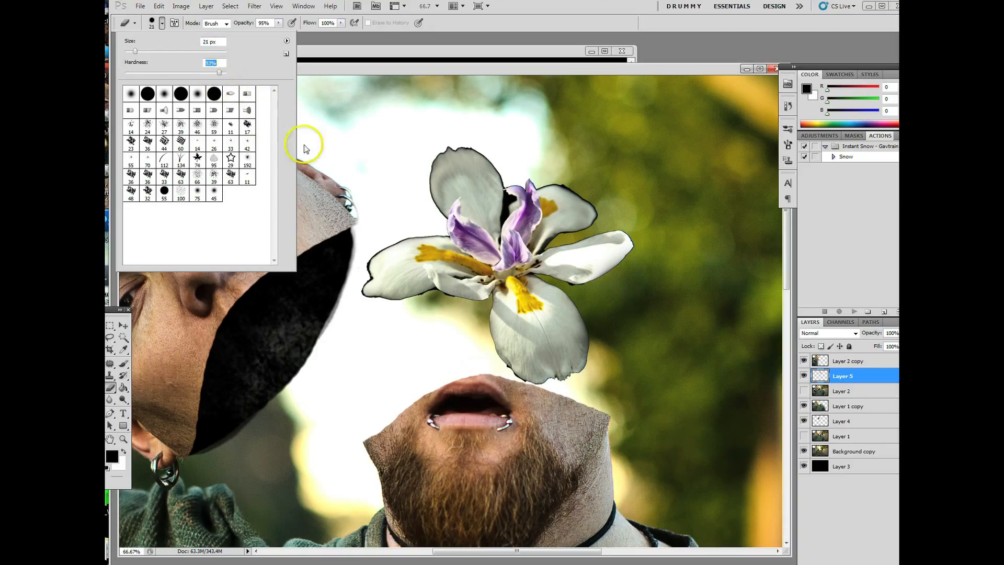
pyautogui.click(279, 23)
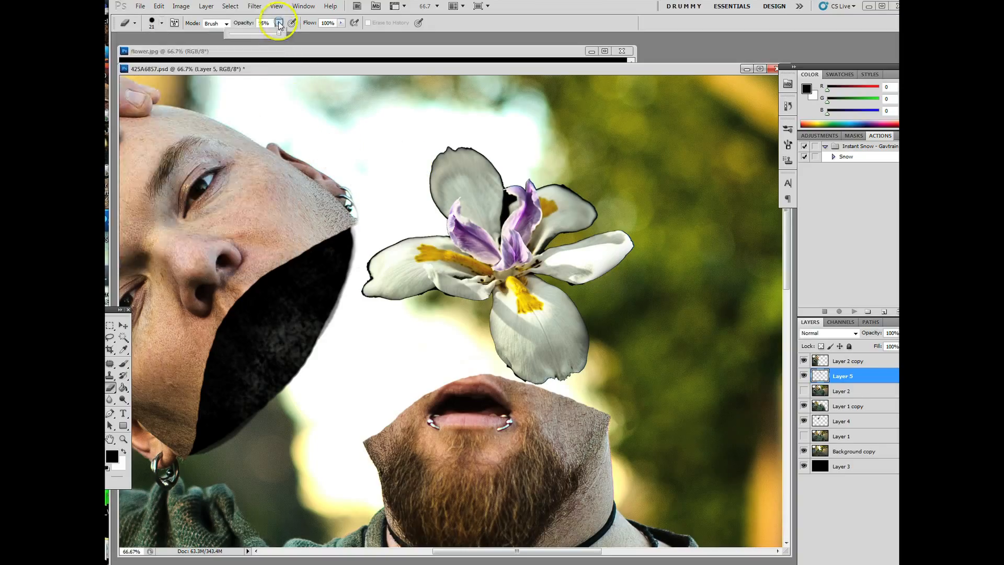
pyautogui.moveTo(279, 33); pyautogui.dragTo(283, 33)
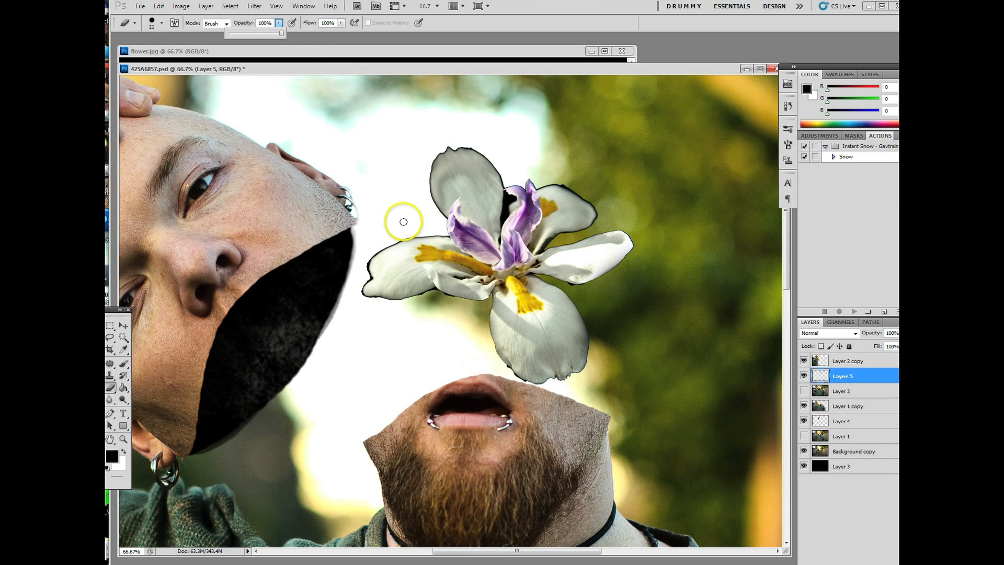
pyautogui.click(163, 23)
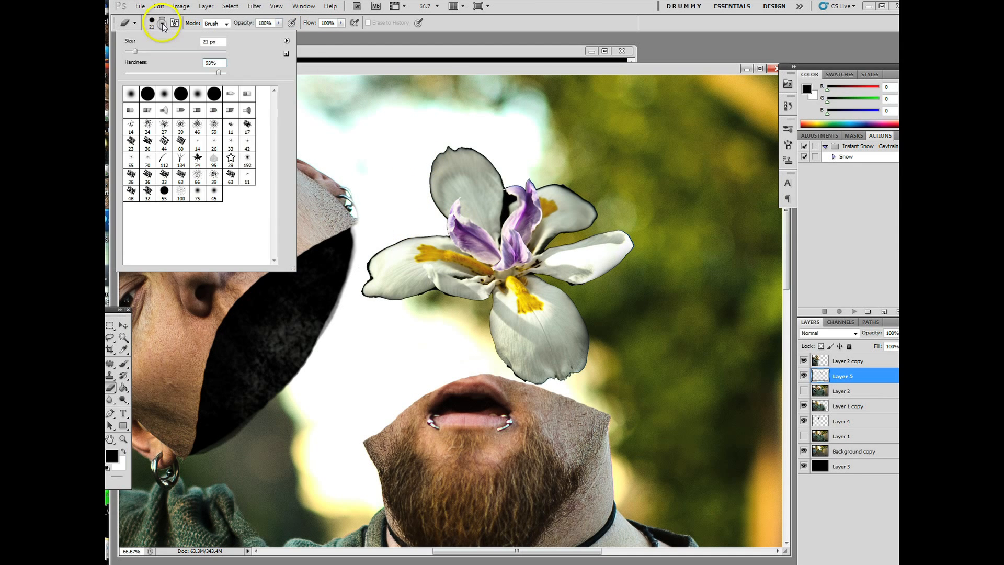
pyautogui.moveTo(135, 51); pyautogui.dragTo(132, 51)
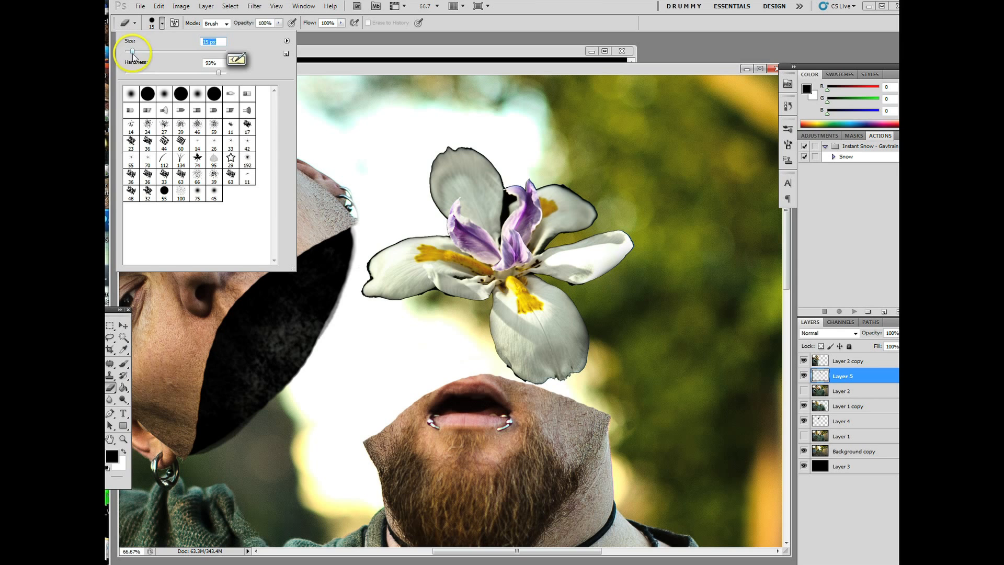
# Erase the black fringe along the outer edges of the flower's upper and side petals on Layer 5
pyautogui.click(423, 178)
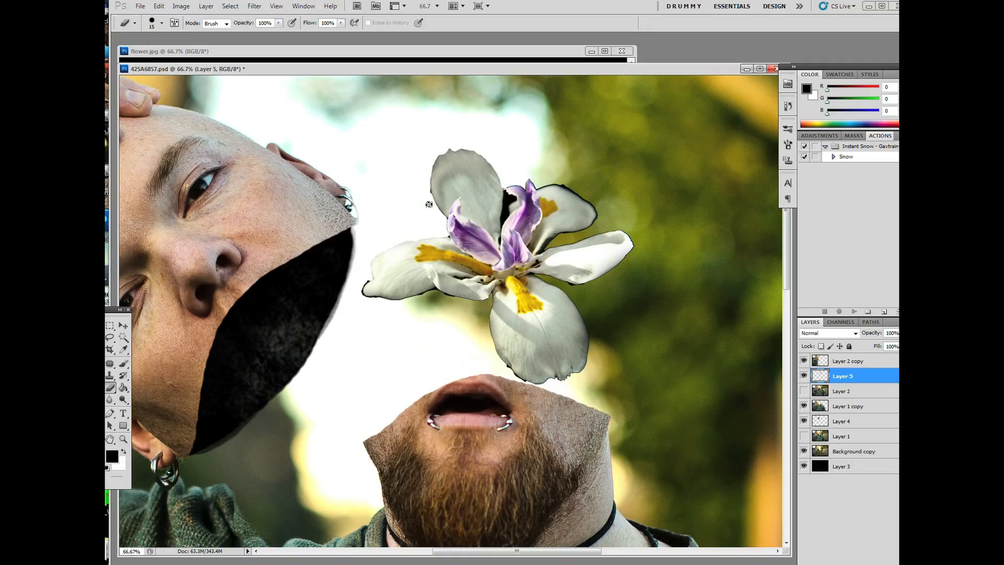
pyautogui.moveTo(429, 204)
pyautogui.mouseDown()
pyautogui.moveTo(445, 228)
pyautogui.moveTo(433, 198)
pyautogui.moveTo(414, 201)
pyautogui.moveTo(366, 277)
pyautogui.mouseUp()
pyautogui.moveTo(366, 278); pyautogui.dragTo(364, 300)
pyautogui.moveTo(366, 301); pyautogui.dragTo(403, 302)
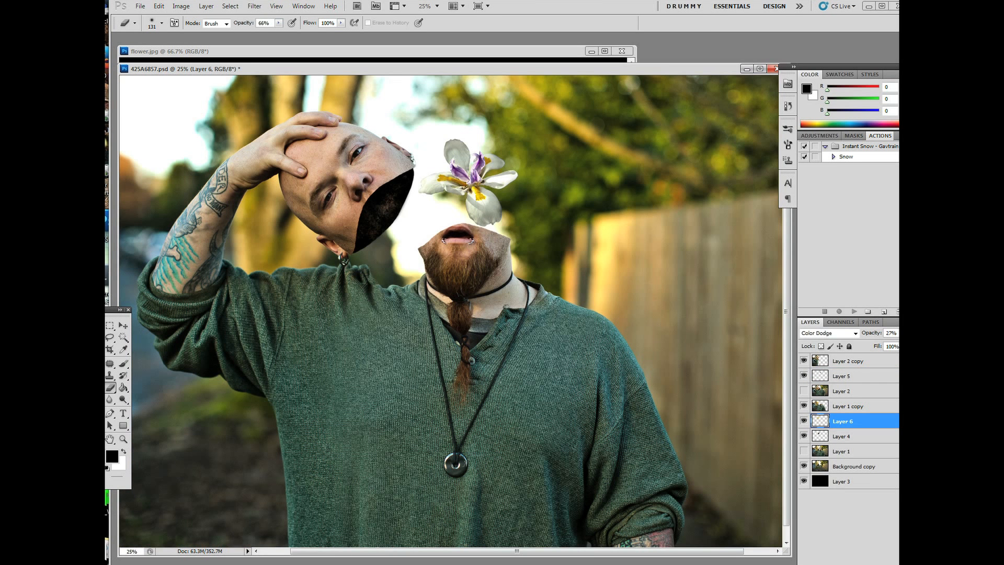
# Create a new layer directly above Layer 6
pyautogui.click(817, 422)
pyautogui.click(819, 421)
pyautogui.click(206, 6)
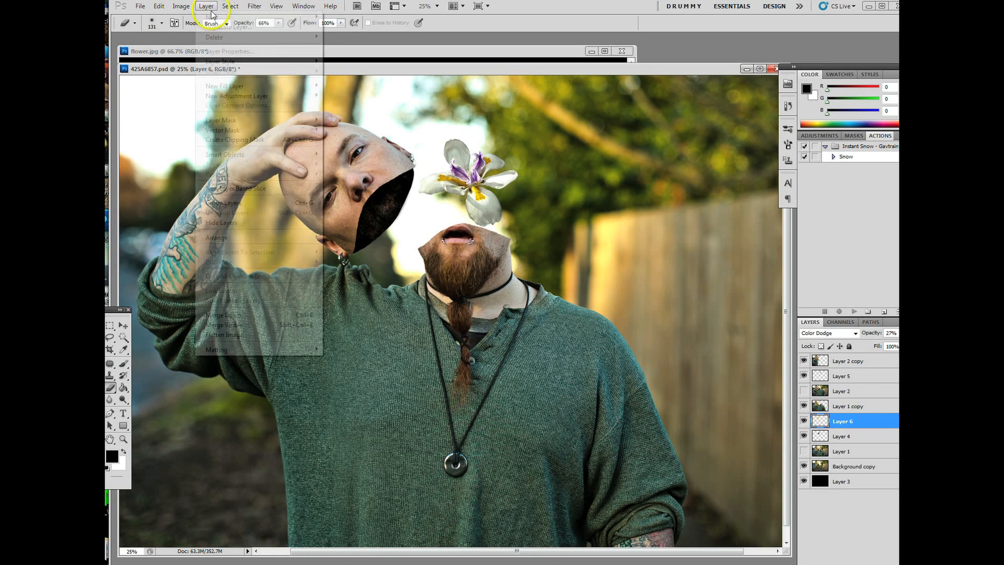
pyautogui.moveTo(216, 21)
pyautogui.click(177, 17)
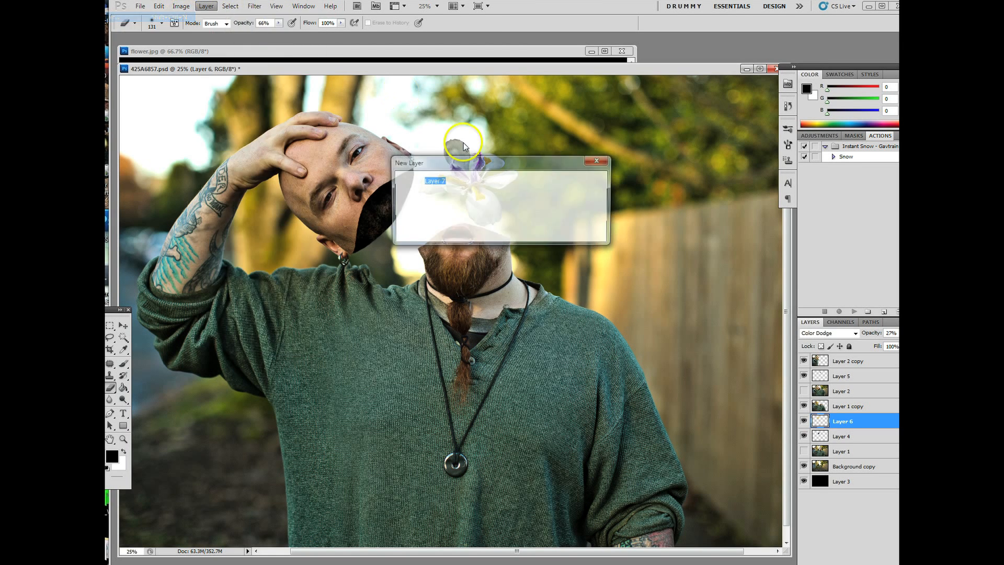
pyautogui.click(576, 180)
# Set up a soft 42 px Brush at 100% opacity with a very dark brown foreground color (R 23, G 13, B 2)
pyautogui.click(123, 363)
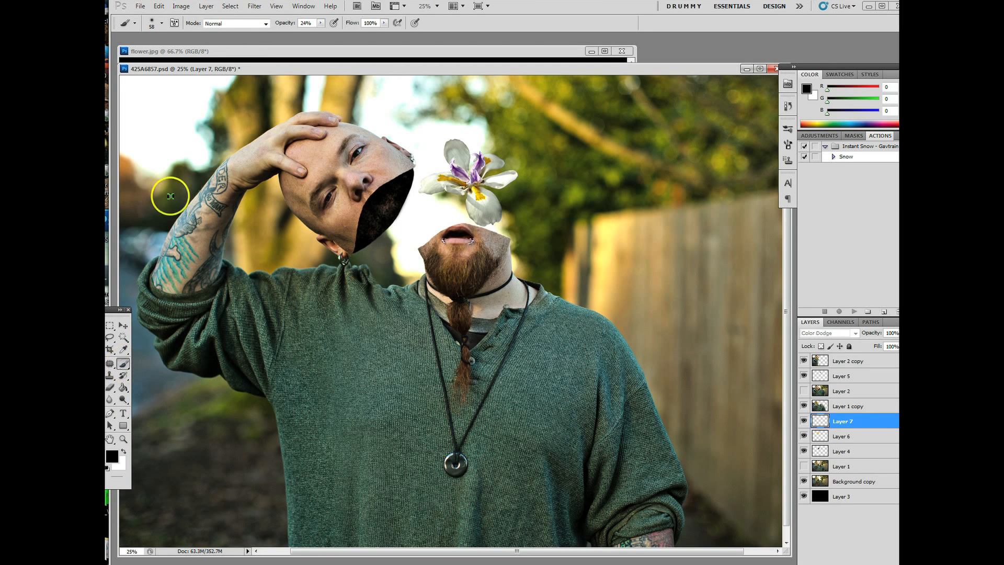
pyautogui.click(162, 23)
pyautogui.click(145, 51)
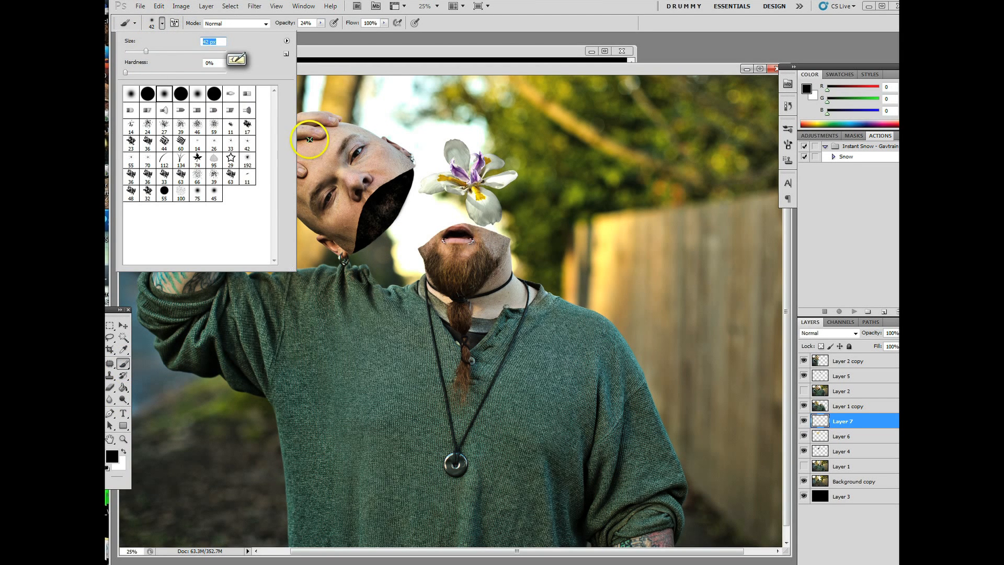
pyautogui.click(321, 23)
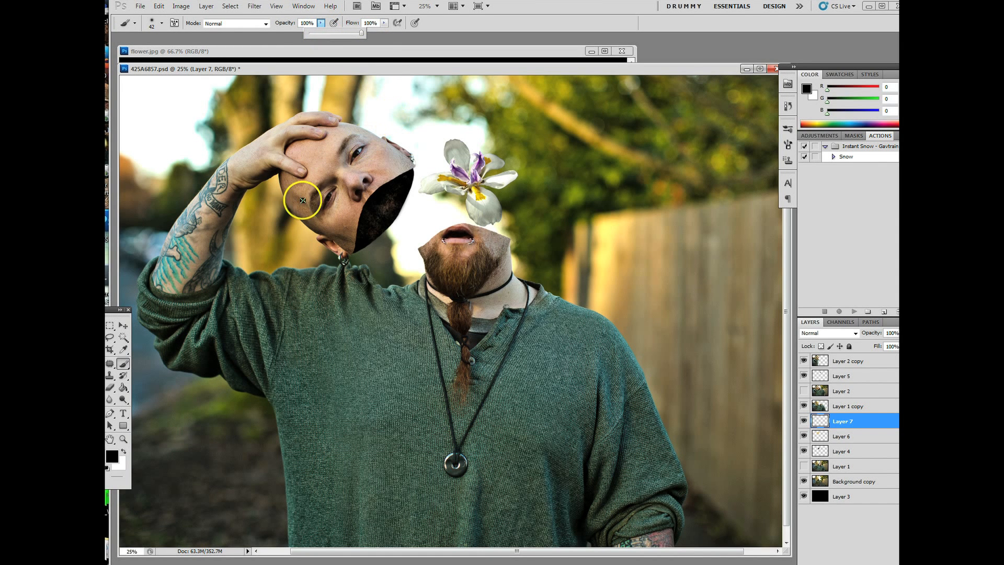
pyautogui.click(112, 456)
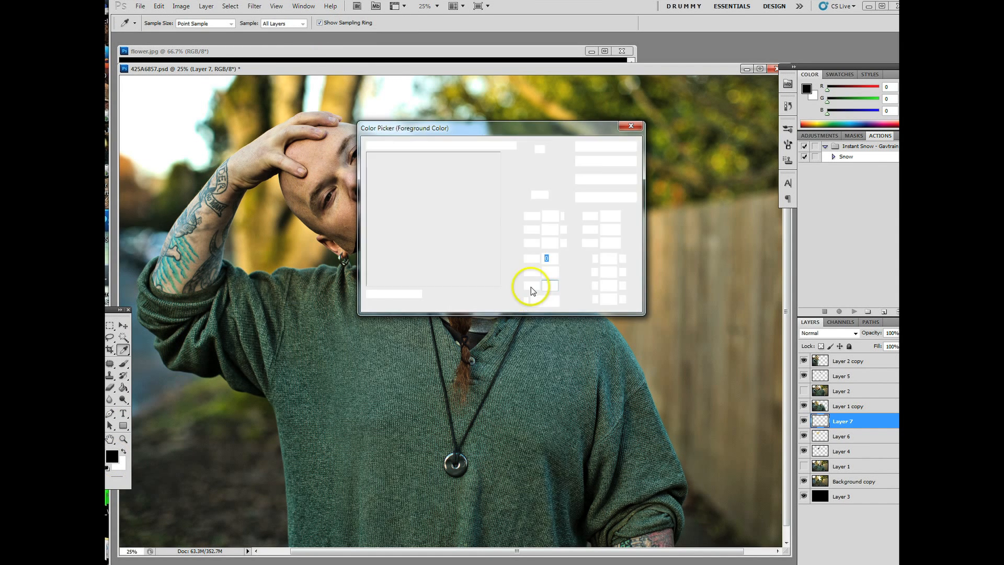
pyautogui.moveTo(513, 279); pyautogui.dragTo(513, 274)
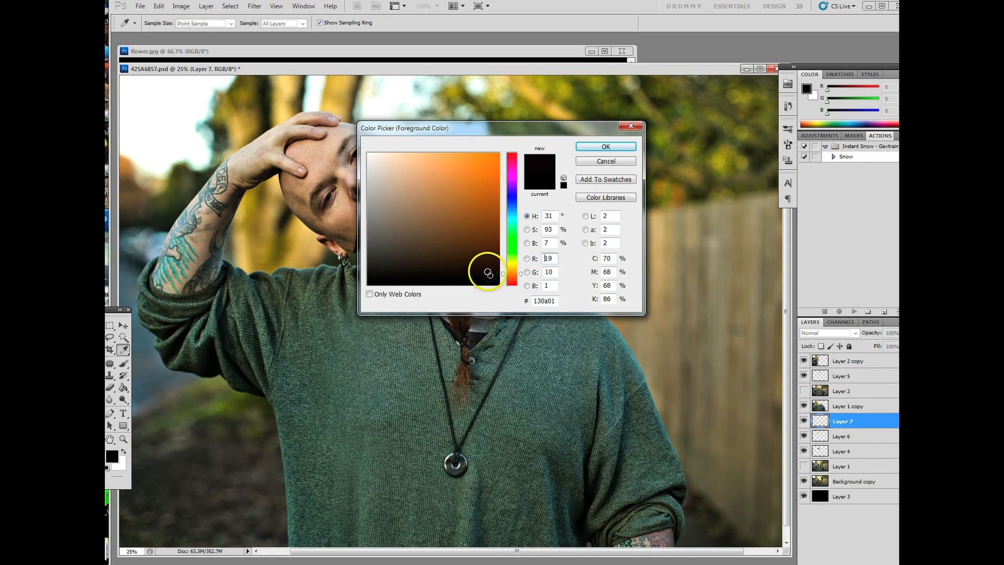
pyautogui.click(488, 274)
pyautogui.click(606, 147)
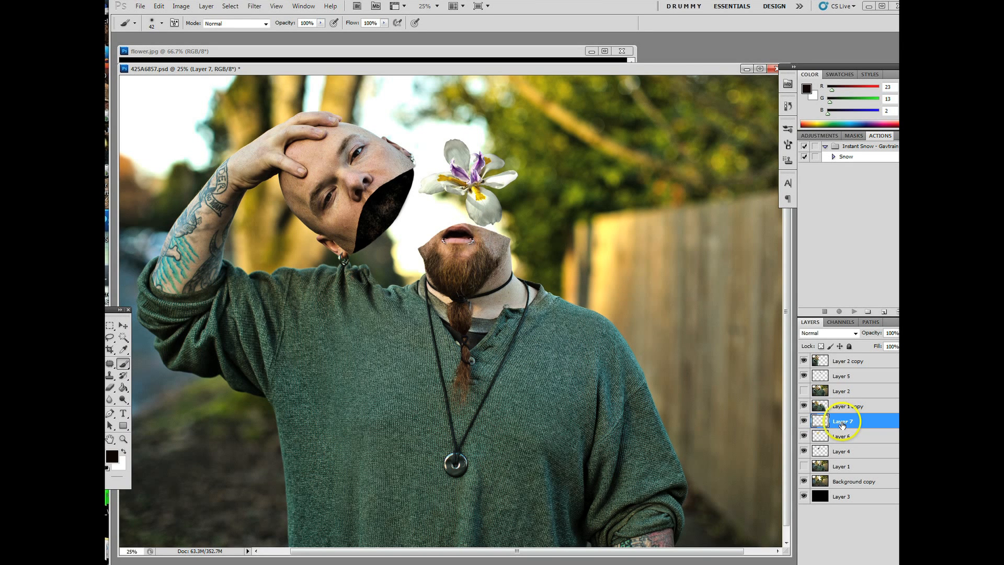
pyautogui.click(804, 376)
pyautogui.click(805, 376)
pyautogui.moveTo(846, 423); pyautogui.dragTo(845, 388)
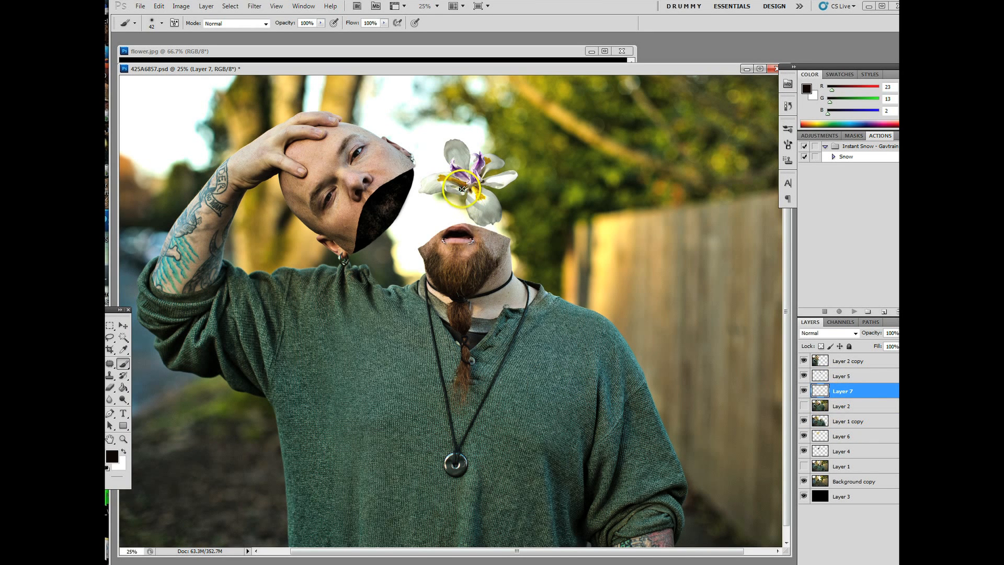
pyautogui.moveTo(840, 396); pyautogui.dragTo(841, 424)
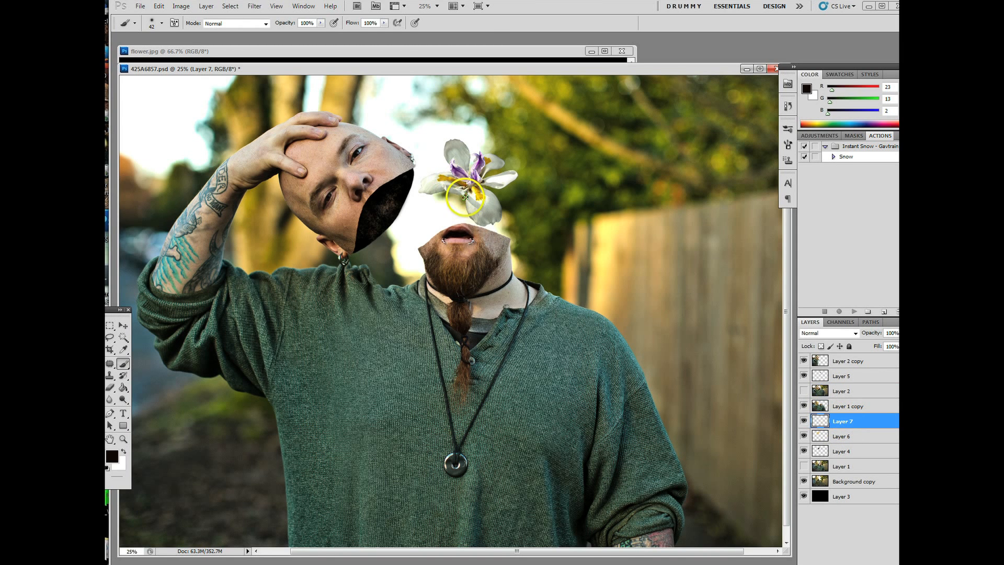
# Paint a dark brown stem on Layer 7 from the center of the flower down to the top of the jaw
pyautogui.moveTo(465, 193); pyautogui.dragTo(460, 216)
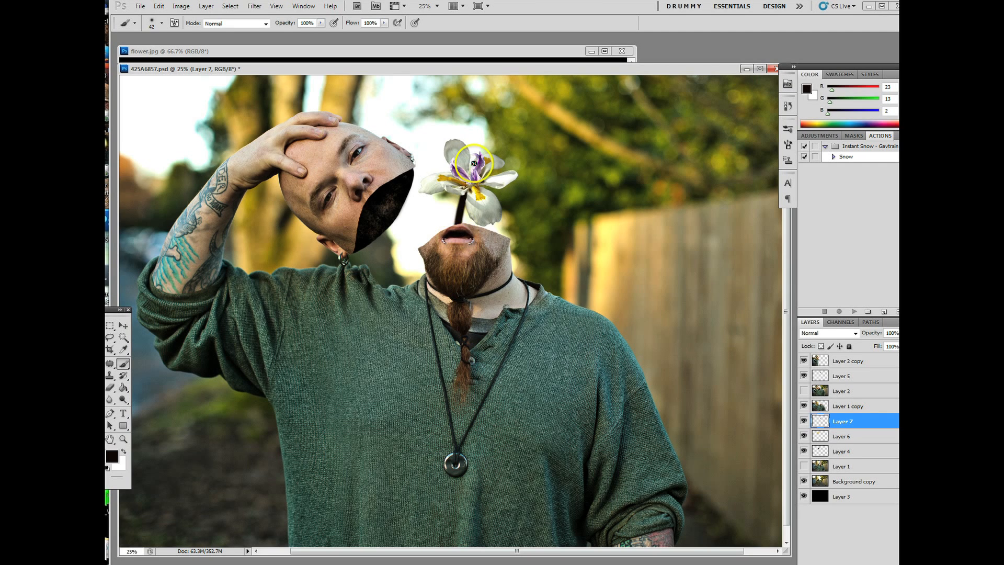
# Change the foreground color to light brown (R 149, G 109, B 67) and the brush size to 21 px
pyautogui.click(163, 23)
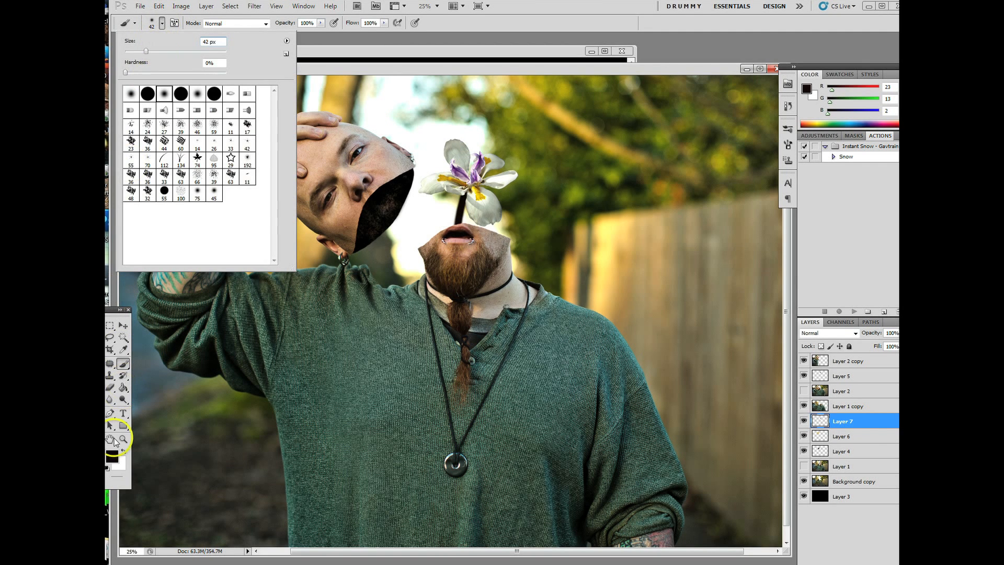
pyautogui.click(111, 455)
pyautogui.click(440, 207)
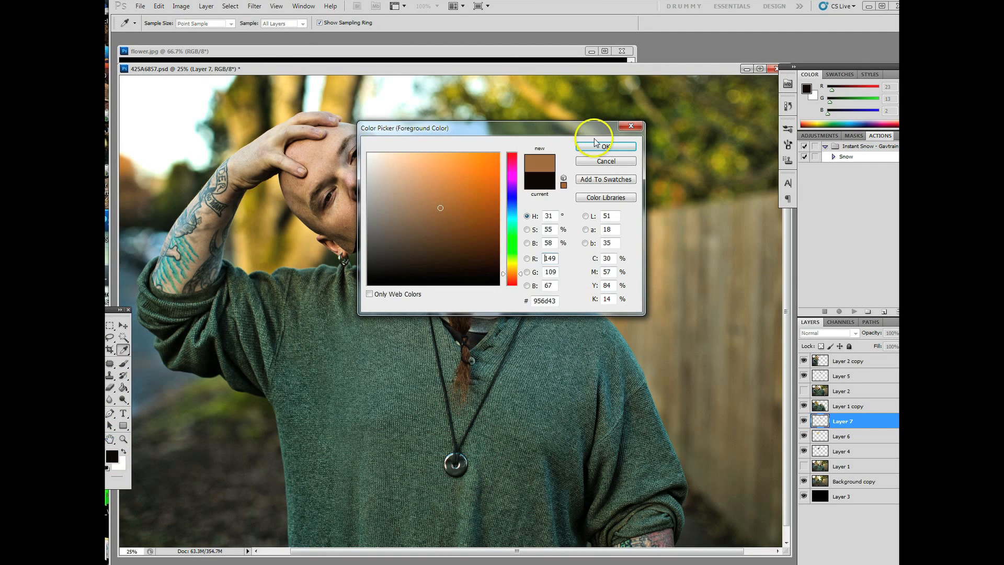
pyautogui.click(596, 146)
pyautogui.click(161, 24)
pyautogui.moveTo(143, 52); pyautogui.dragTo(136, 50)
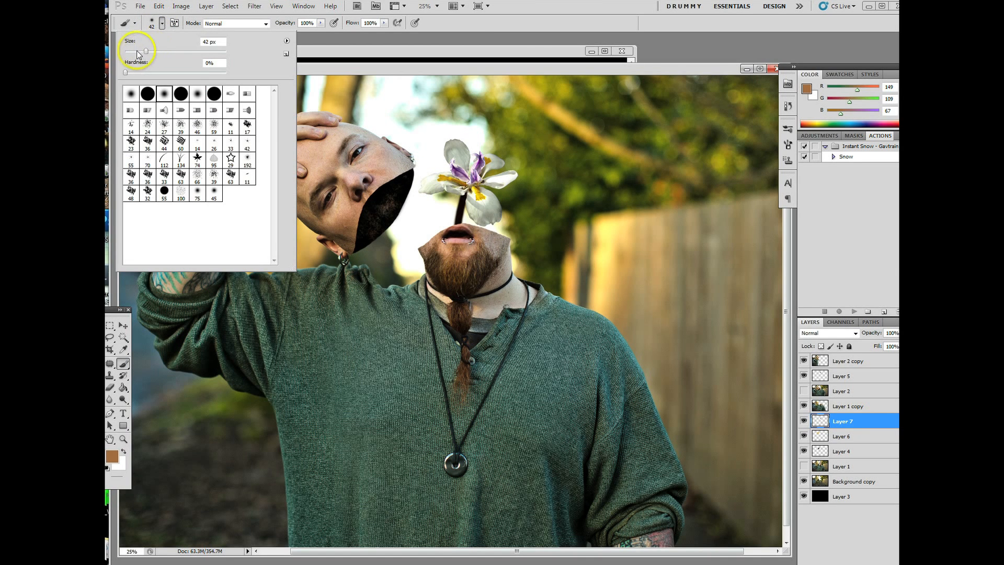
# Try a light brown highlight stroke on the stem at 38% brush opacity, and undo it
pyautogui.click(322, 24)
pyautogui.click(299, 32)
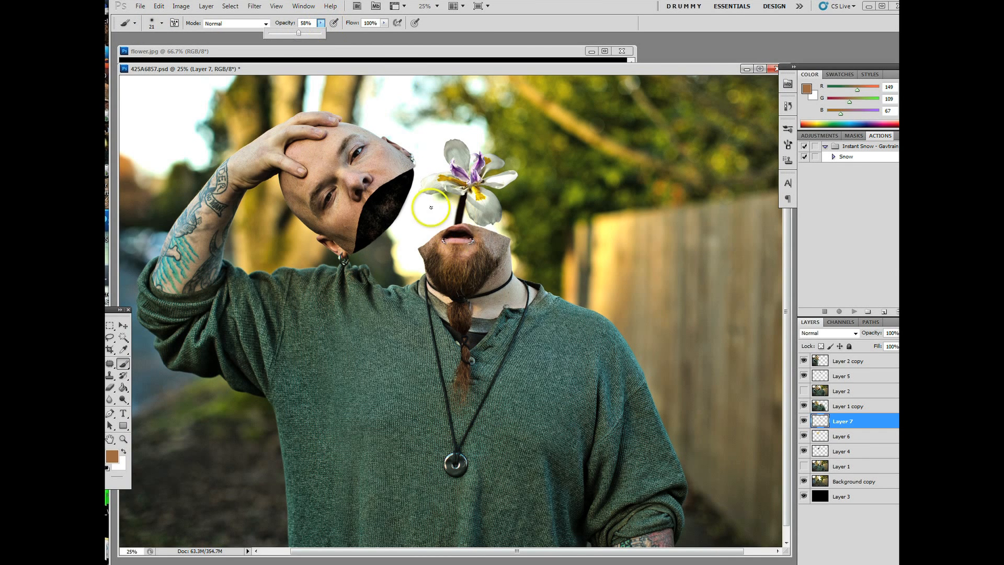
pyautogui.click(288, 33)
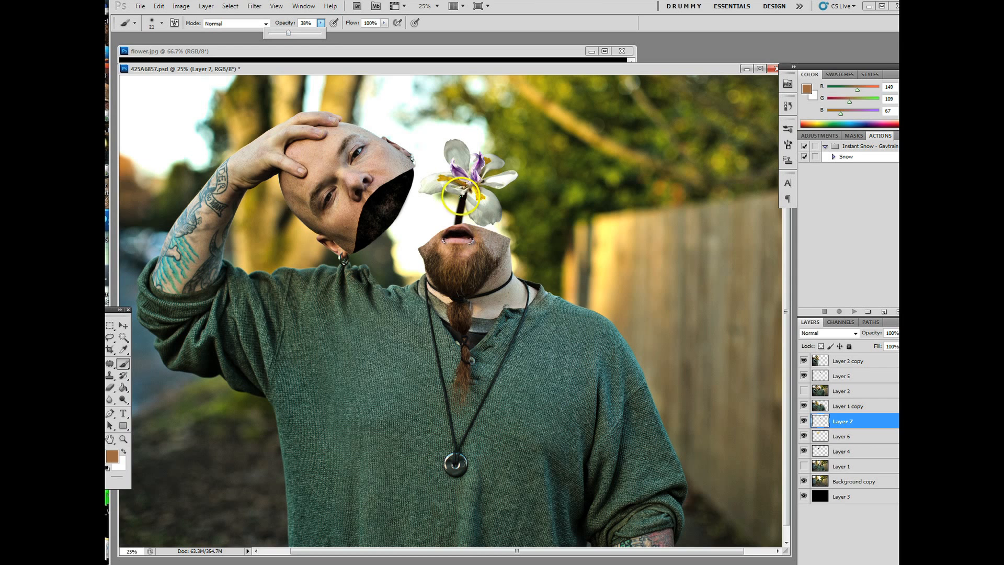
pyautogui.click(464, 195)
pyautogui.click(158, 7)
pyautogui.click(177, 36)
# Lower the brush opacity to 20%, undo the last stroke, and paint a faint light brown highlight along the stem
pyautogui.click(321, 23)
pyautogui.click(311, 32)
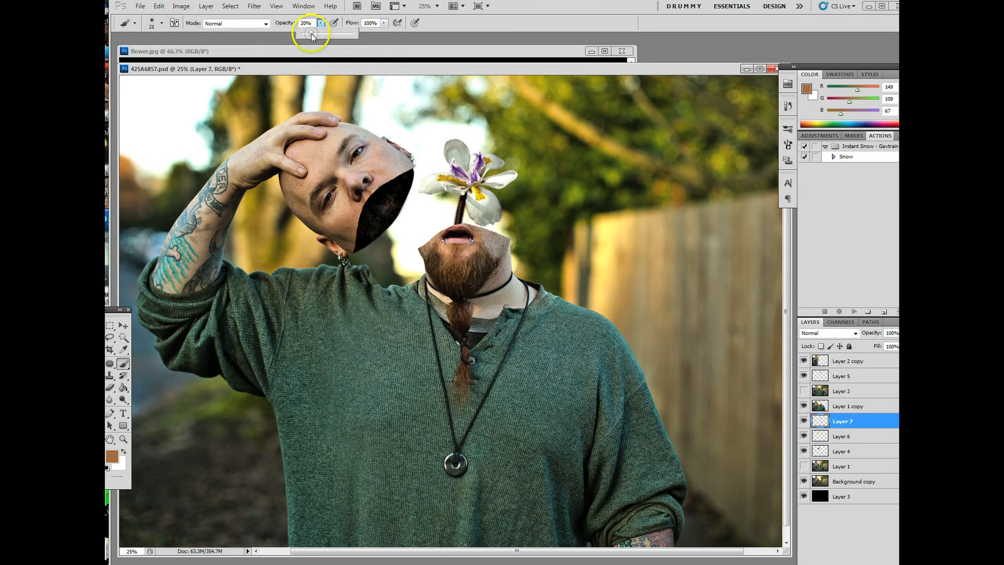
pyautogui.click(158, 7)
pyautogui.click(174, 37)
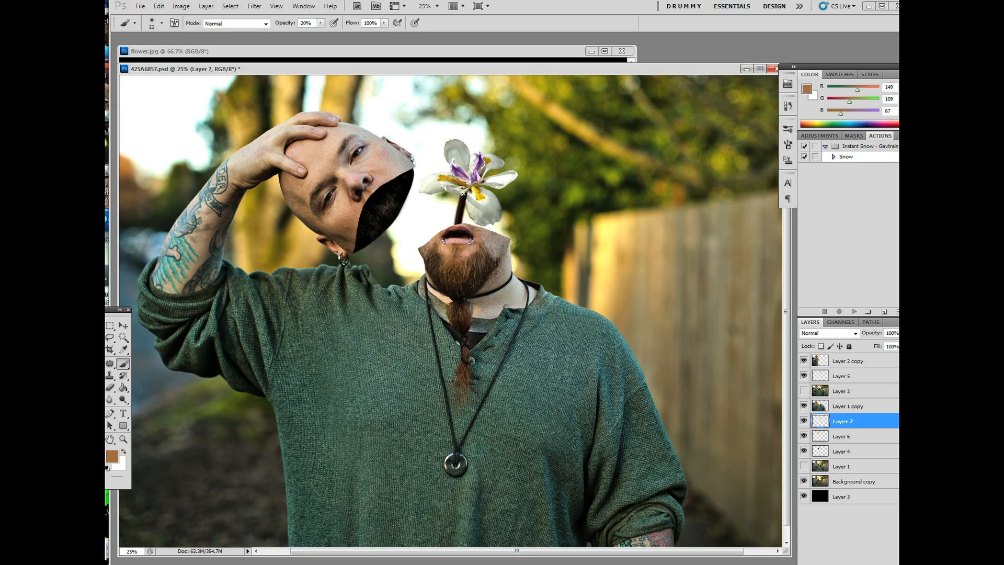
pyautogui.click(456, 225)
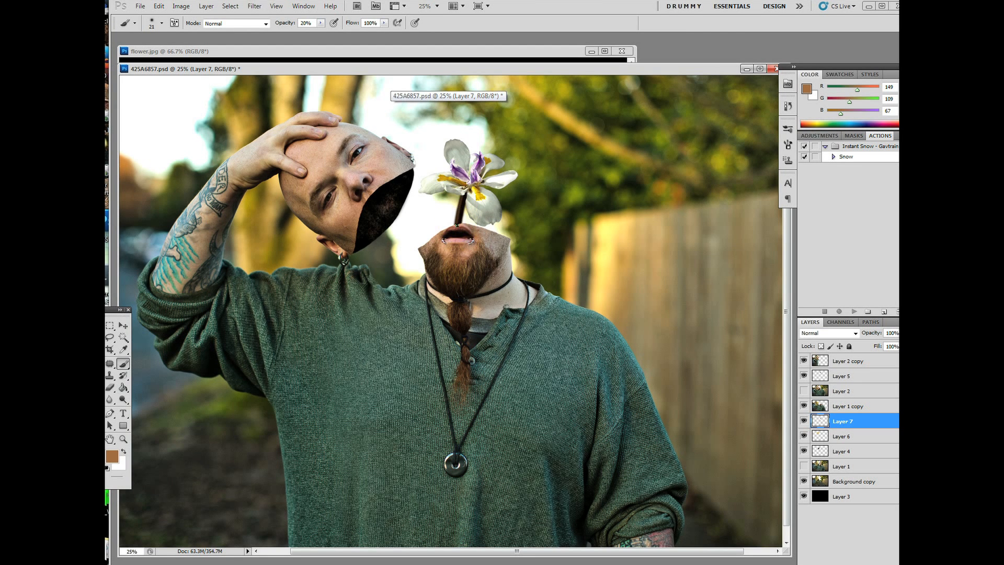
pyautogui.click(475, 155)
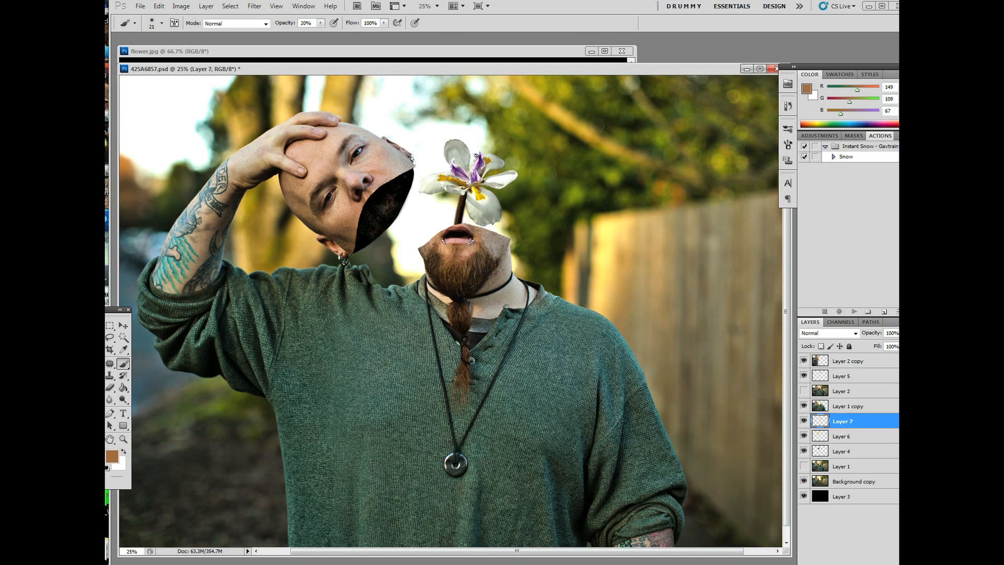
# Set the foreground color to black (000000) and the brush to 11 px with 80% opacity
pyautogui.click(112, 457)
pyautogui.click(499, 285)
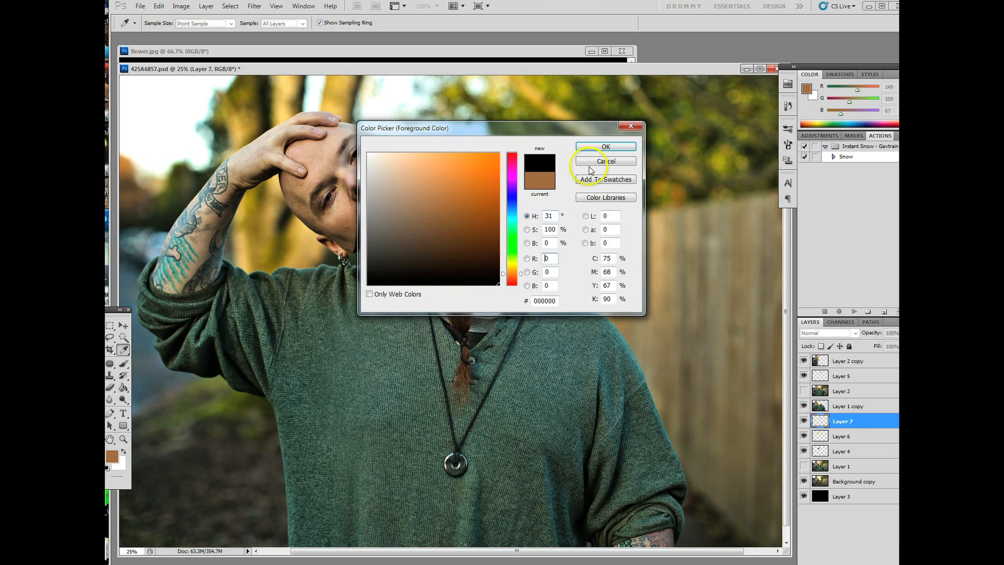
pyautogui.click(605, 146)
pyautogui.click(162, 25)
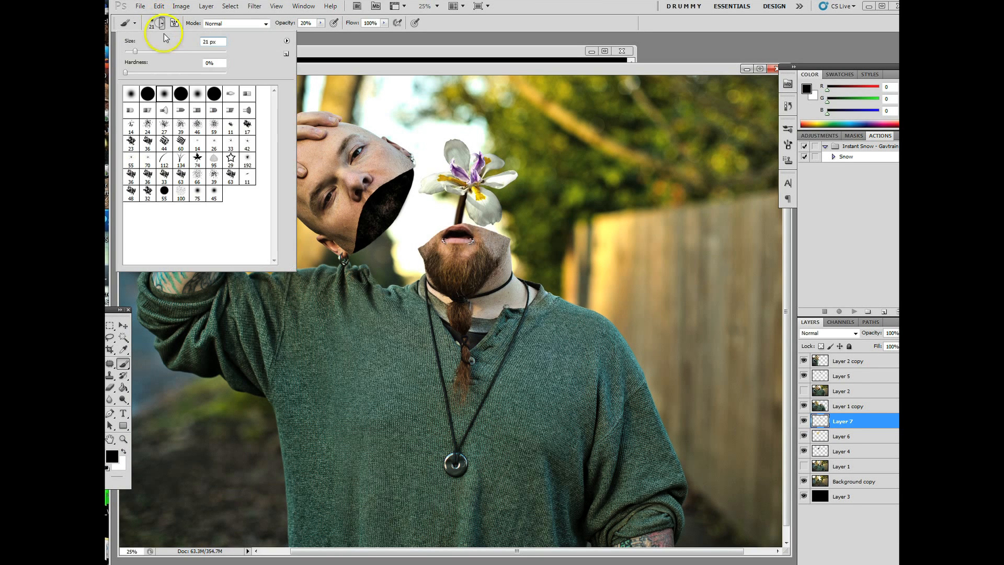
pyautogui.moveTo(134, 54); pyautogui.dragTo(130, 54)
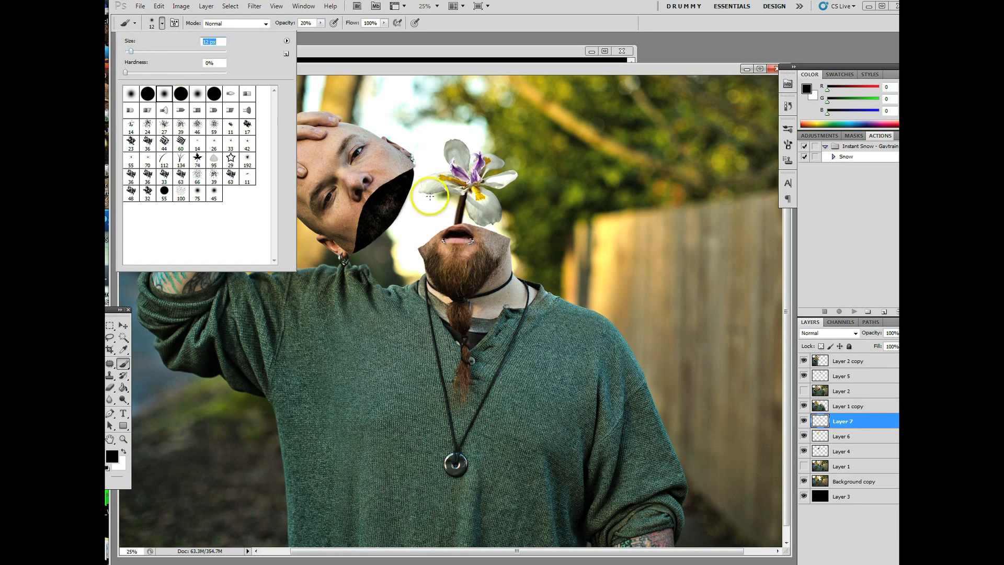
pyautogui.click(321, 23)
pyautogui.moveTo(322, 35); pyautogui.dragTo(354, 35)
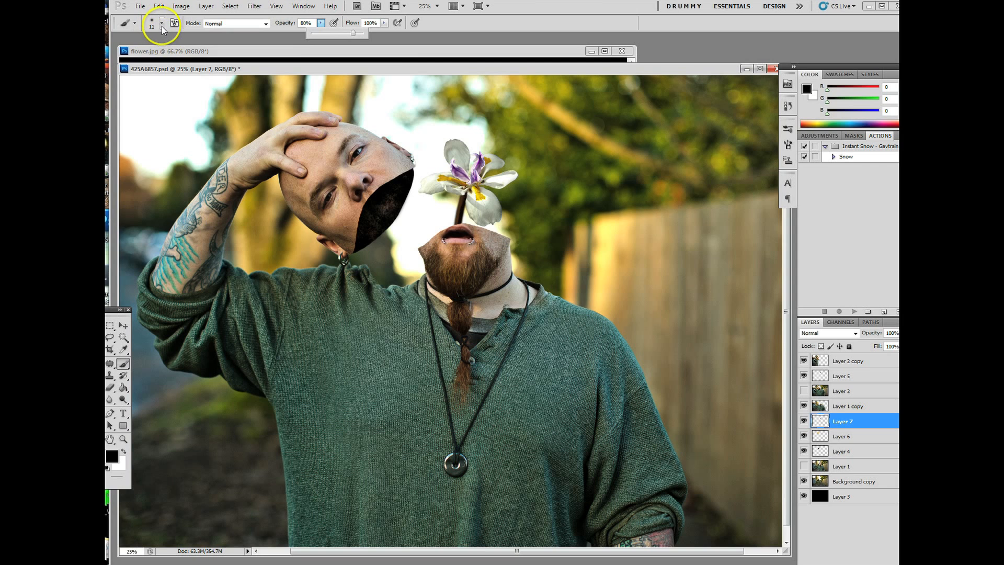
# Set the brush to 21 px with 73% hardness and touch up the stem below the flower in black
pyautogui.click(162, 24)
pyautogui.moveTo(135, 52); pyautogui.dragTo(199, 72)
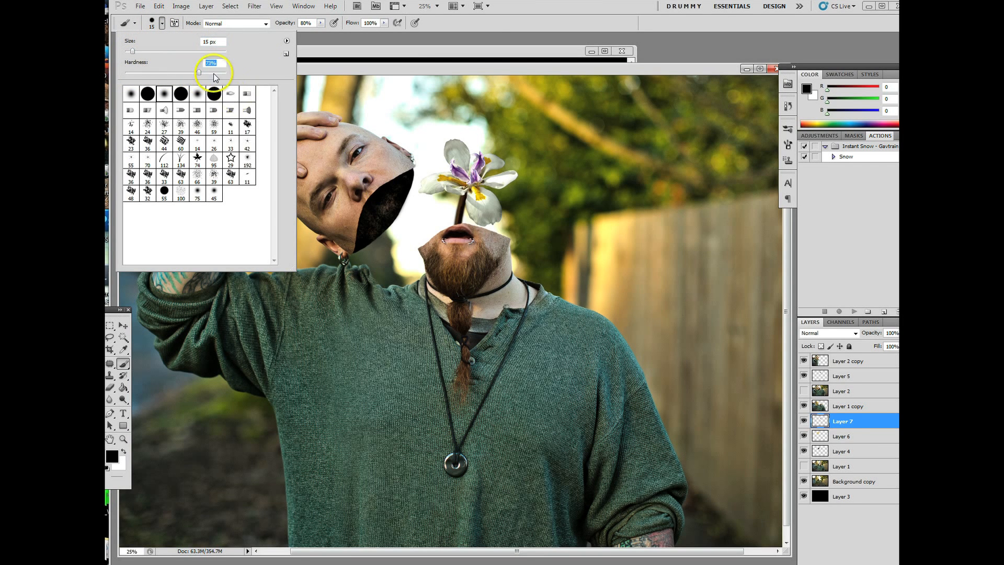
pyautogui.moveTo(133, 51); pyautogui.dragTo(135, 51)
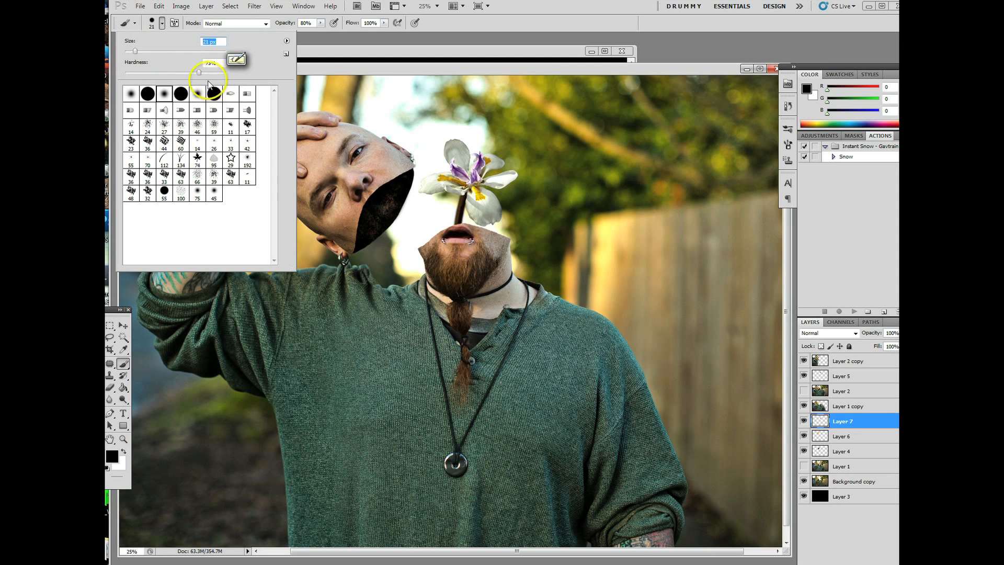
pyautogui.click(467, 194)
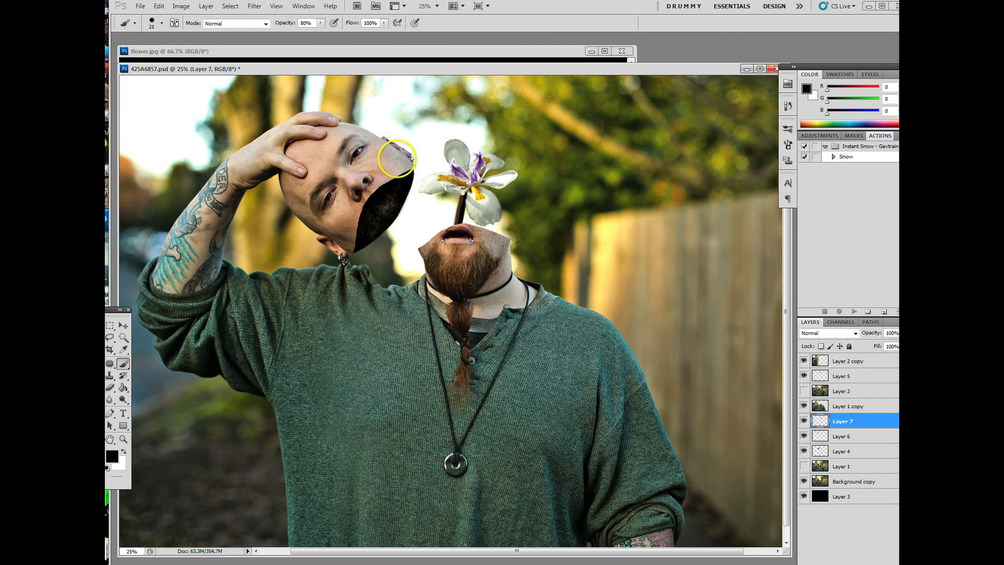
# Set the eraser to 27 px, 100% hardness and 100% opacity, and trim the stem's edge to make it slimmer
pyautogui.click(110, 388)
pyautogui.click(162, 23)
pyautogui.moveTo(152, 73); pyautogui.dragTo(224, 73)
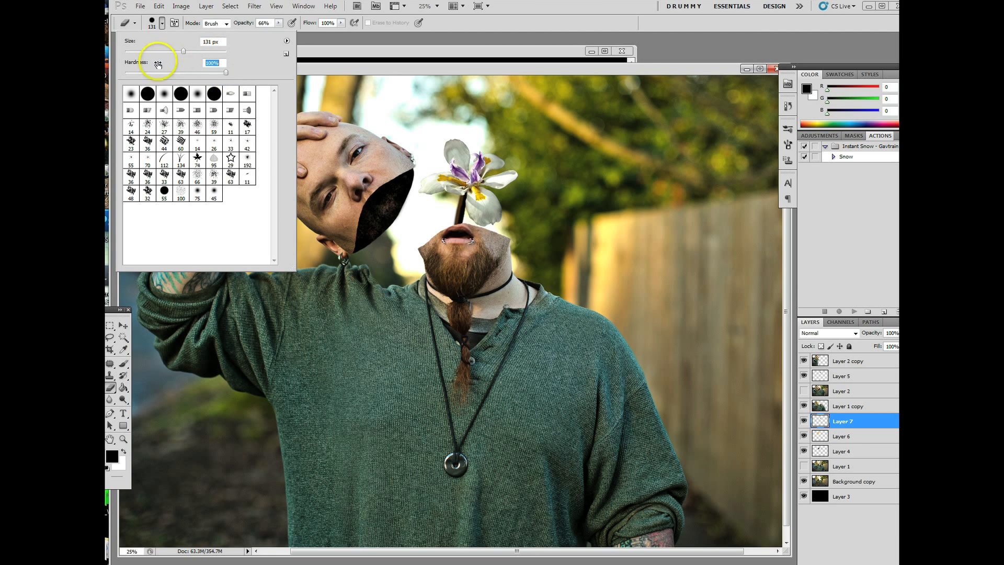
pyautogui.click(133, 52)
pyautogui.click(138, 51)
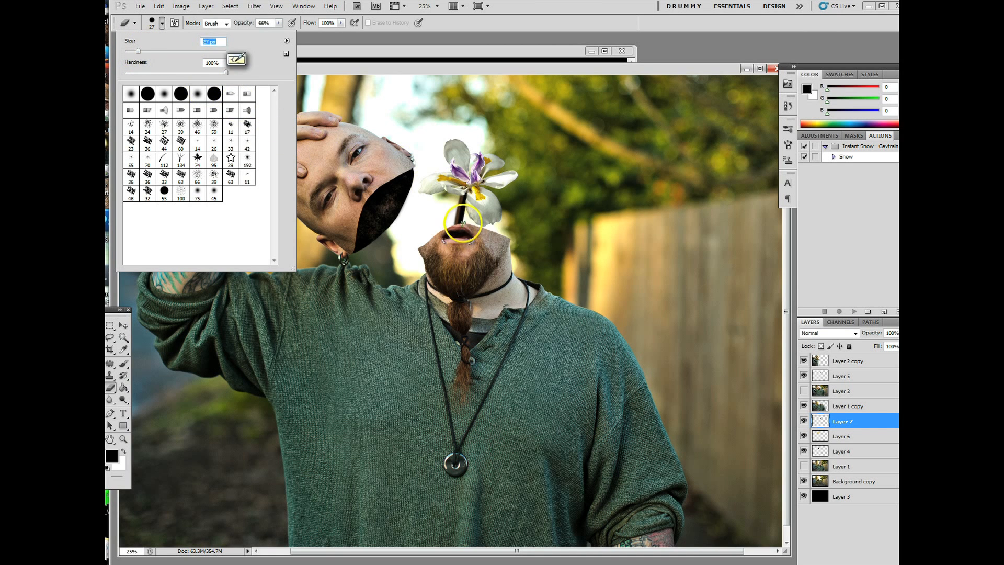
pyautogui.click(279, 23)
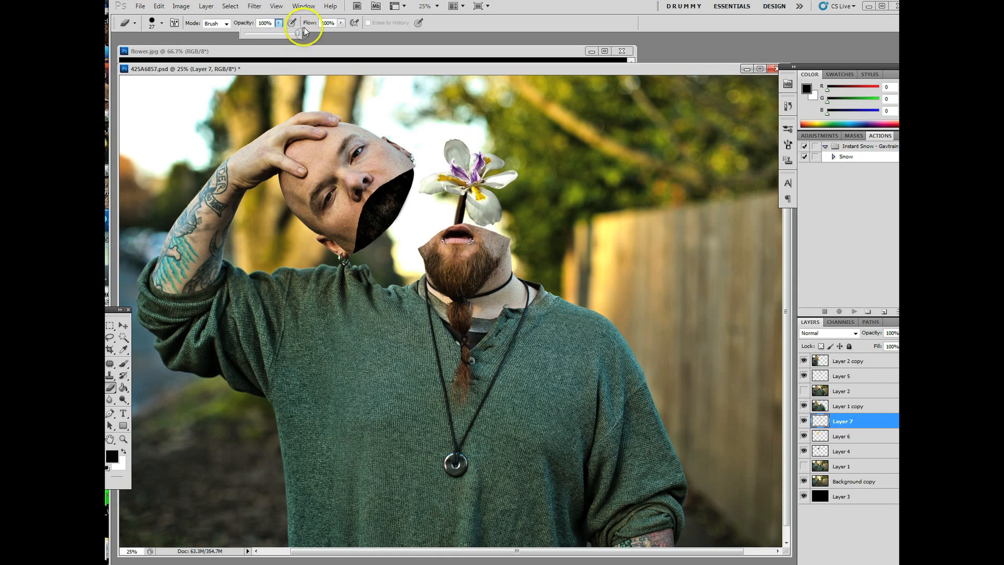
pyautogui.click(162, 23)
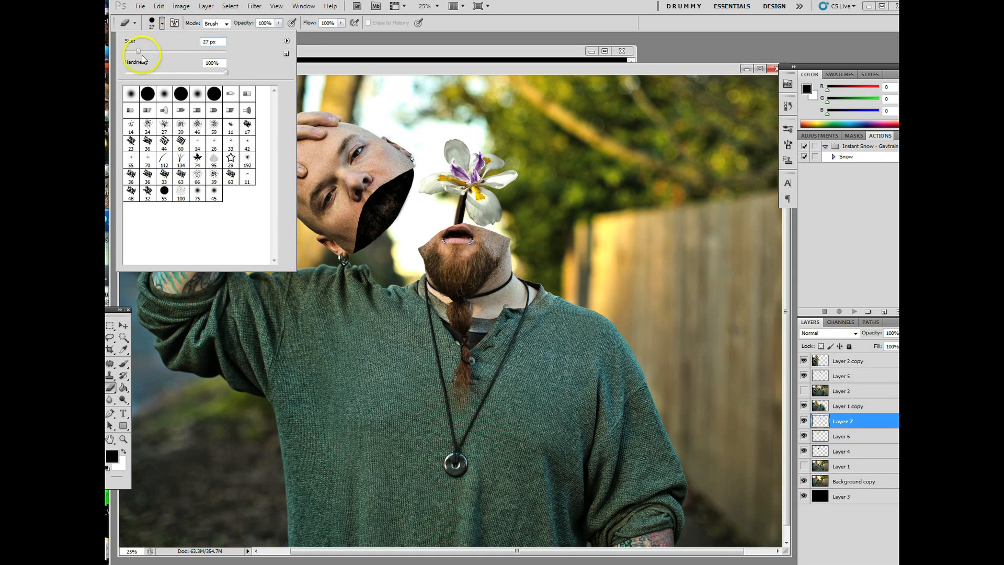
pyautogui.click(470, 198)
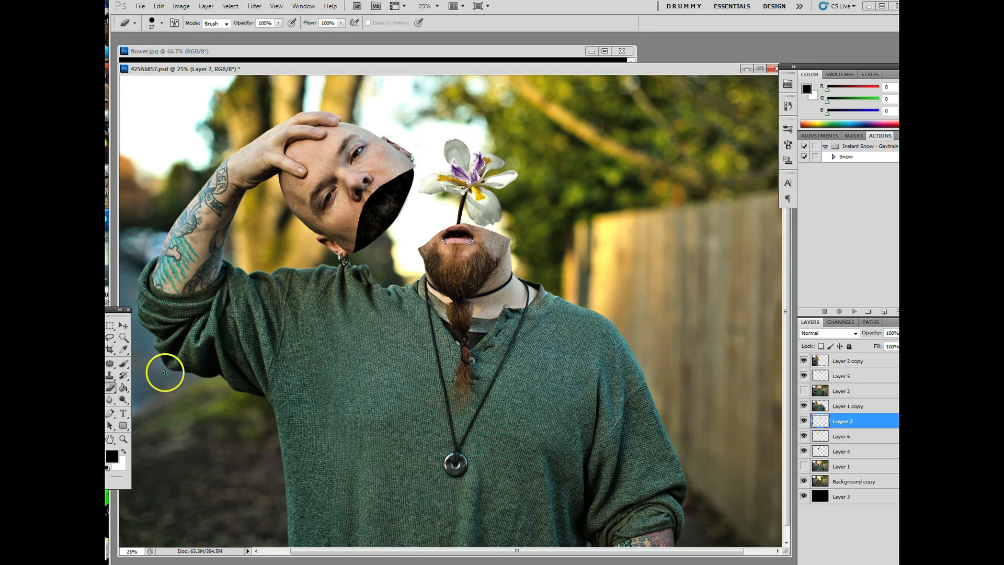
# Soften the stem with the Blur tool at 36 px and 76% strength
pyautogui.click(110, 399)
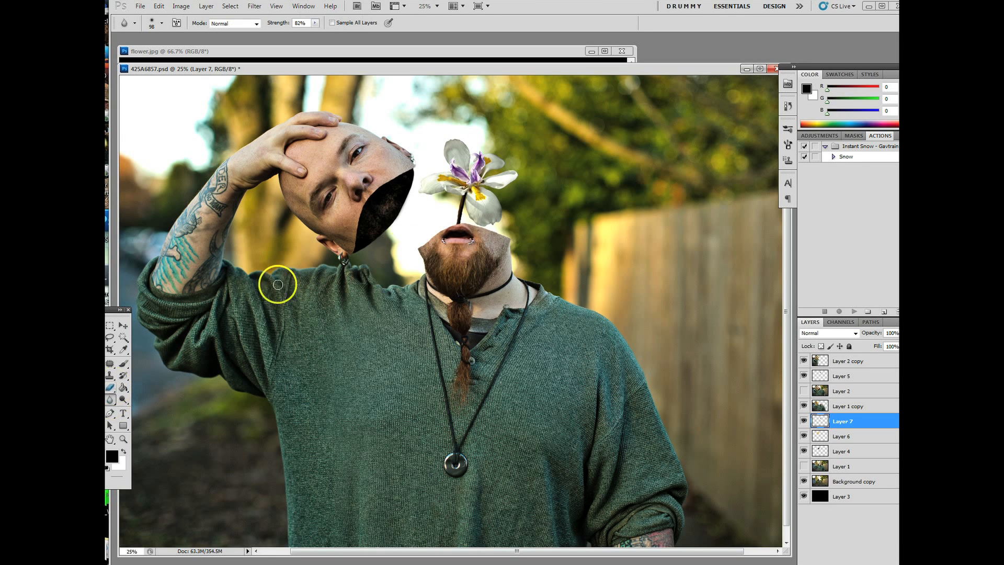
pyautogui.click(161, 23)
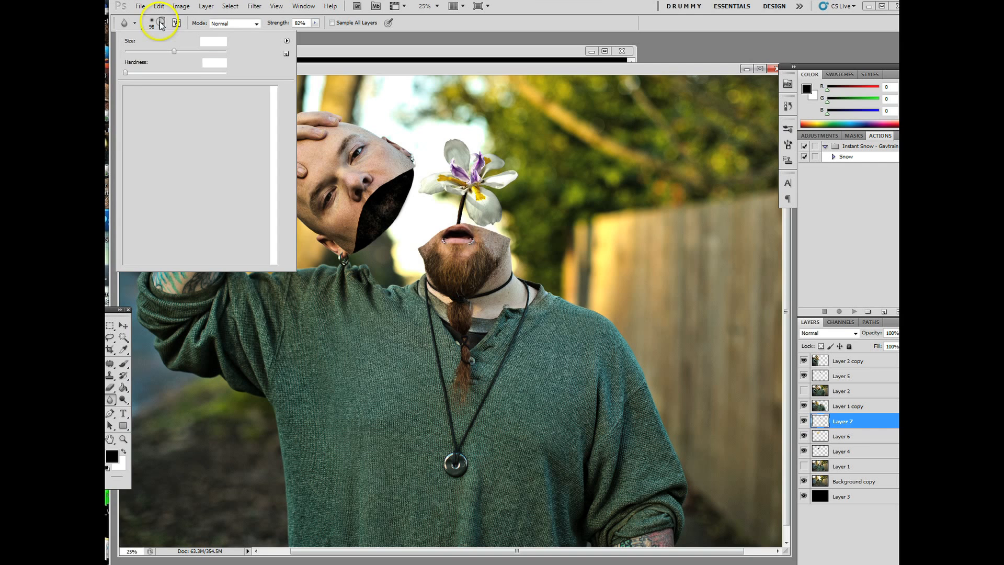
pyautogui.click(315, 23)
pyautogui.click(312, 32)
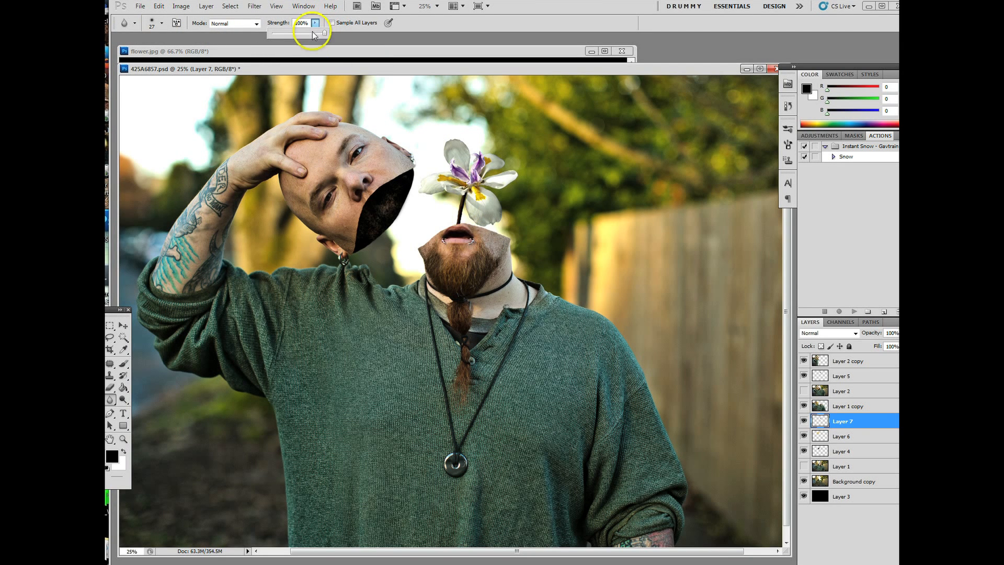
pyautogui.click(161, 23)
pyautogui.moveTo(139, 51); pyautogui.dragTo(143, 52)
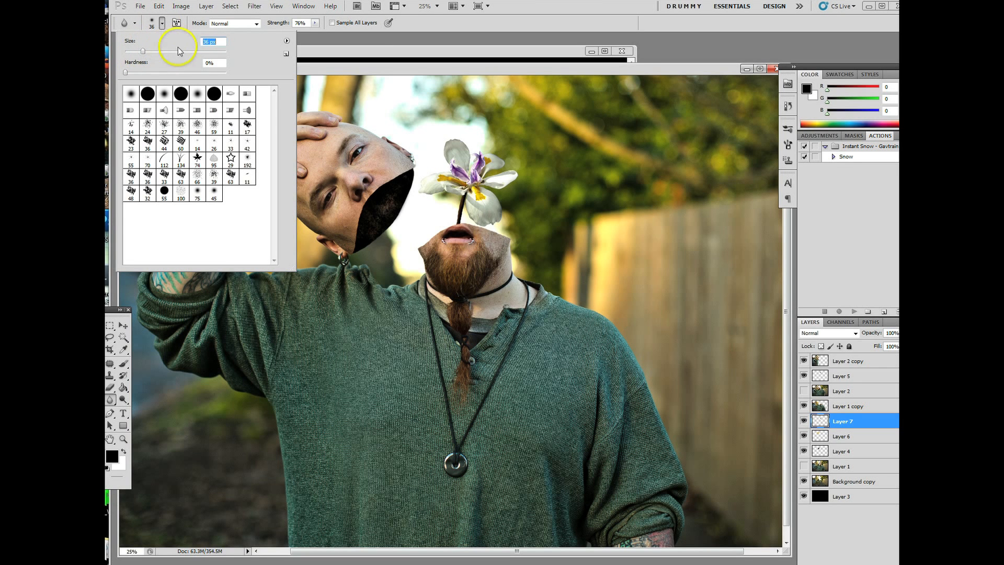
pyautogui.click(463, 224)
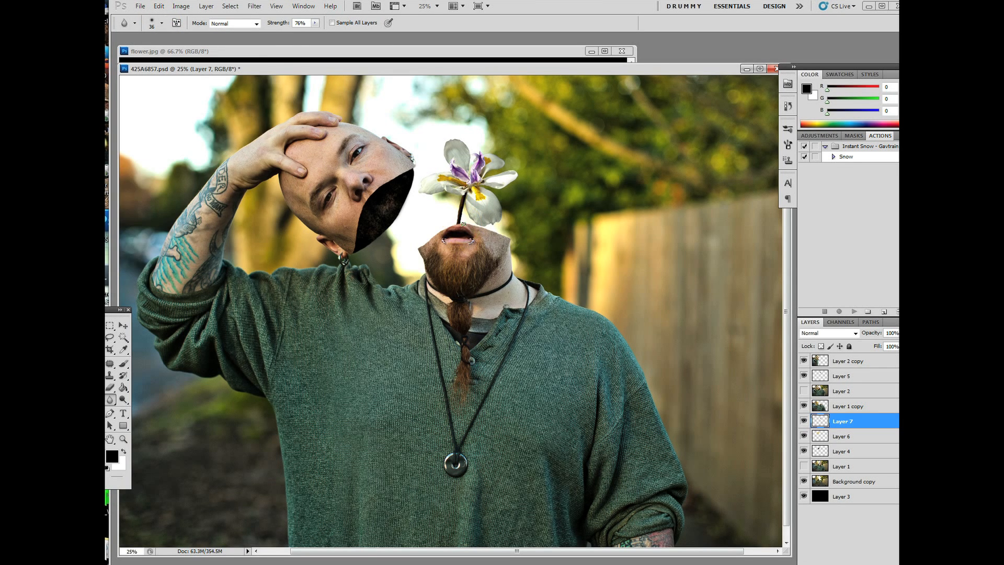
pyautogui.click(462, 195)
# Select Layer 5 and run the Blur tool around the stem and the flower's petal edges
pyautogui.click(829, 404)
pyautogui.click(842, 376)
pyautogui.click(466, 208)
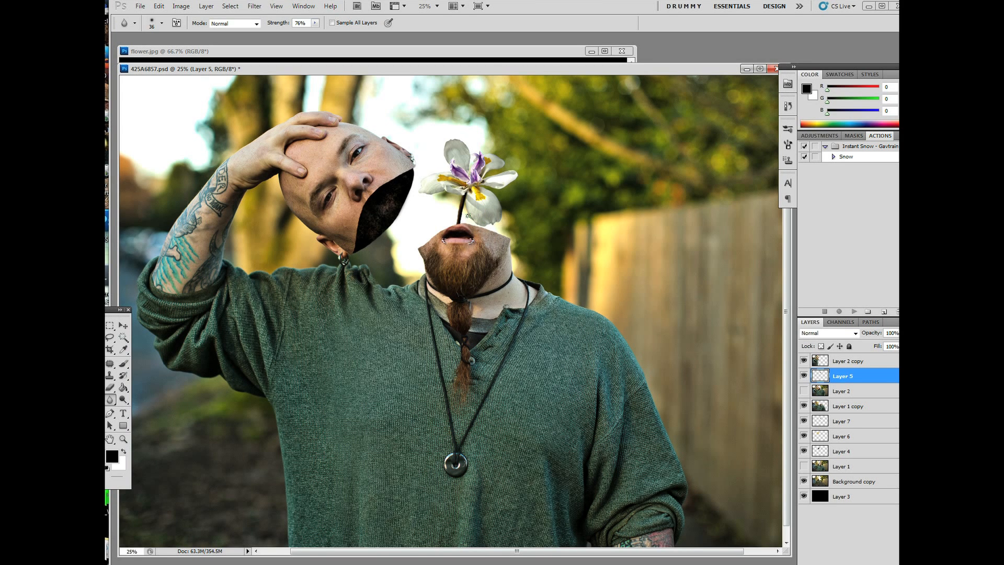
pyautogui.click(458, 142)
pyautogui.click(449, 162)
pyautogui.click(497, 186)
pyautogui.click(497, 130)
pyautogui.moveTo(498, 115); pyautogui.dragTo(500, 111)
pyautogui.click(825, 426)
pyautogui.hotkey('ctrl', '-')
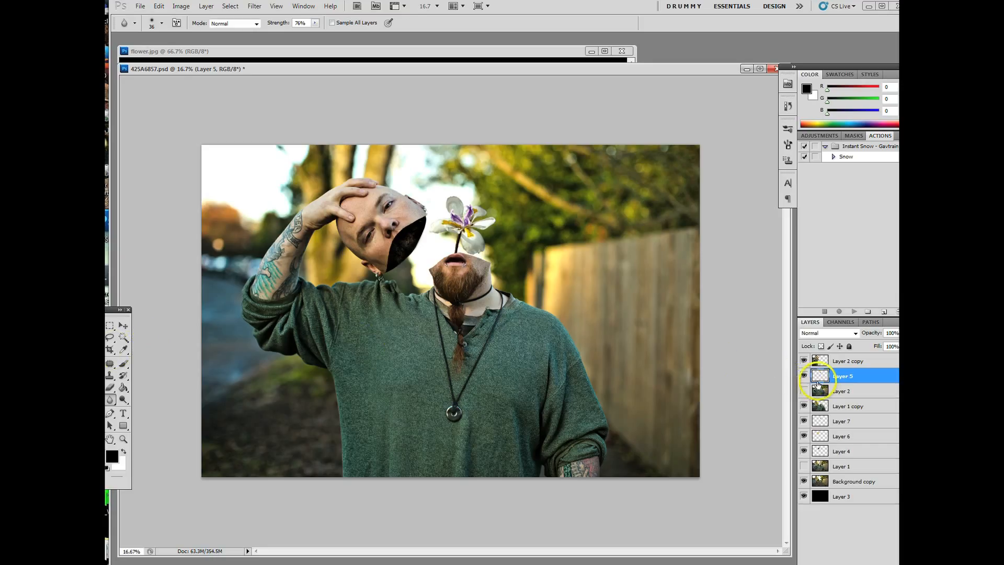
# Save the layered composite to the Desktop in Photoshop format as 425A6857.psd, replacing the existing file
pyautogui.click(140, 6)
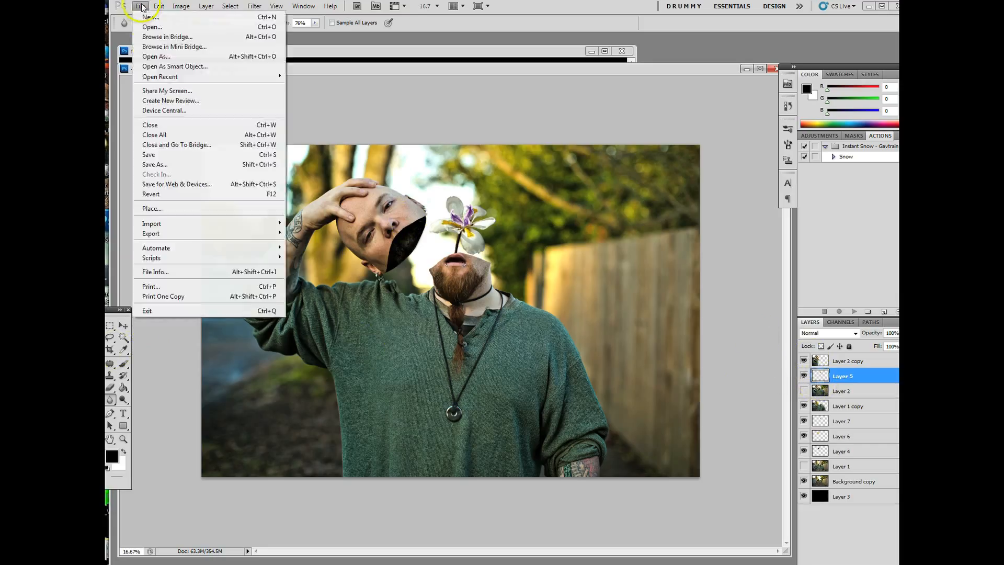
pyautogui.click(153, 165)
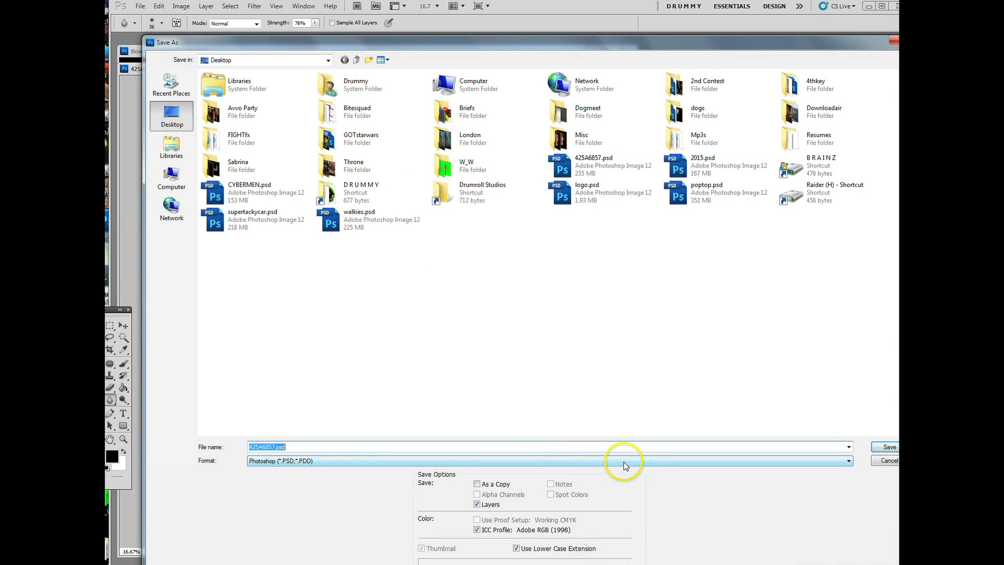
pyautogui.click(880, 450)
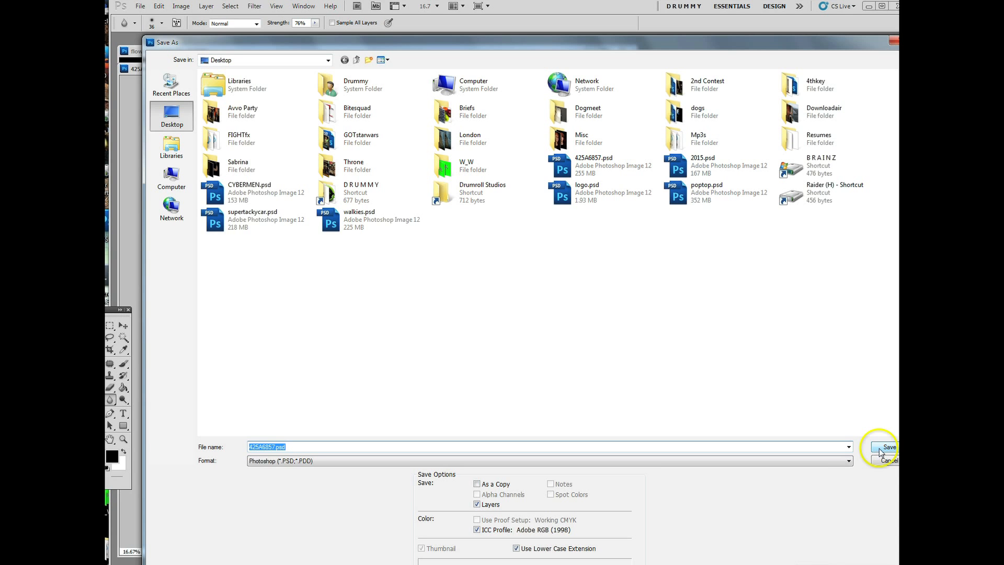
pyautogui.click(467, 218)
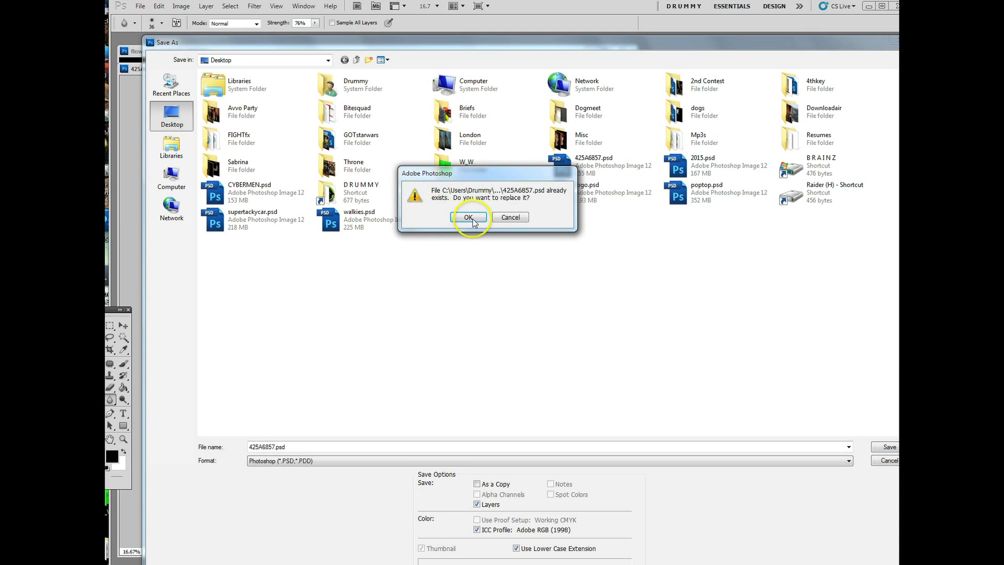
pyautogui.click(615, 183)
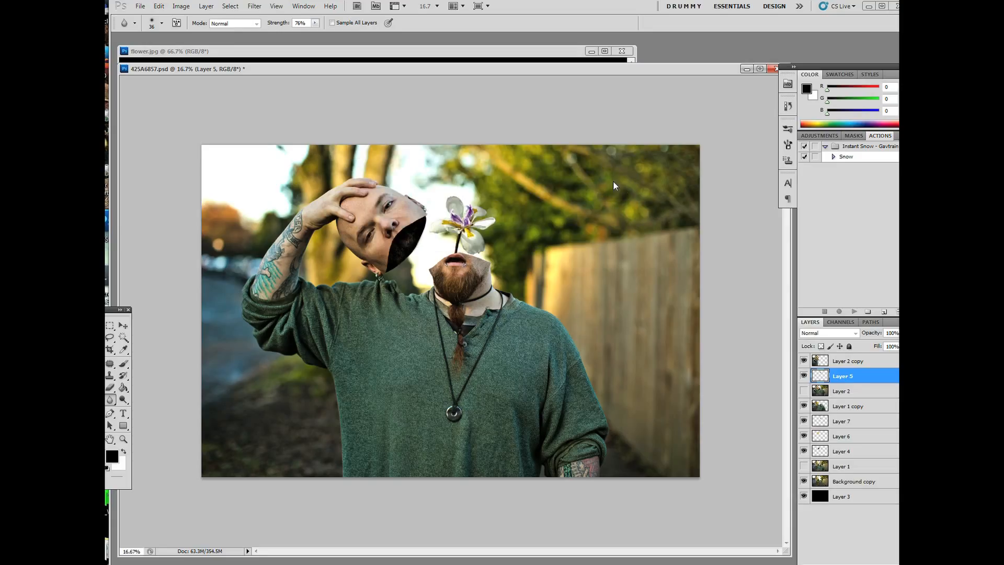
# Copy the whole canvas merged, paste it as a new layer, and move that layer to the top of the stack
pyautogui.click(110, 326)
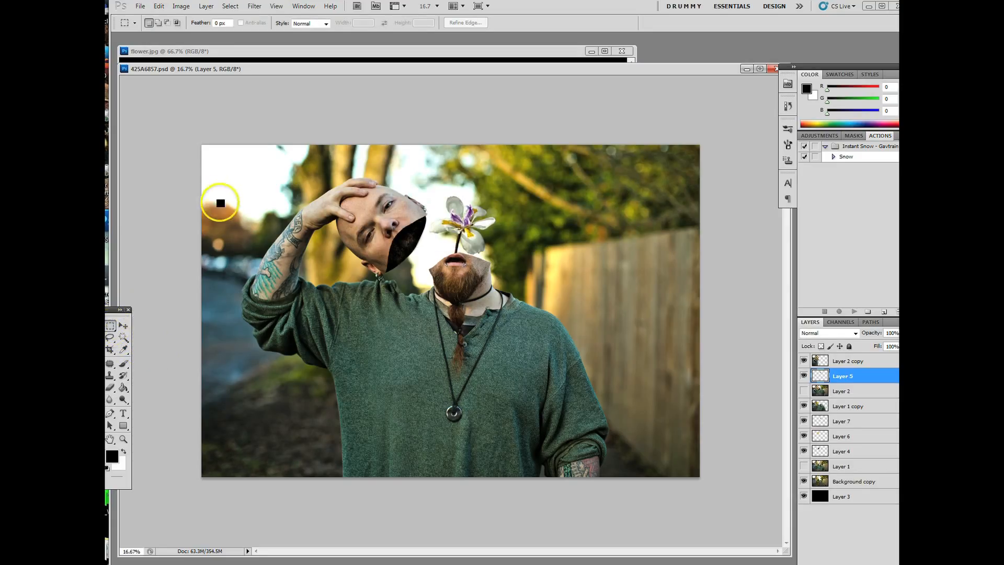
pyautogui.hotkey('ctrl', 'a')
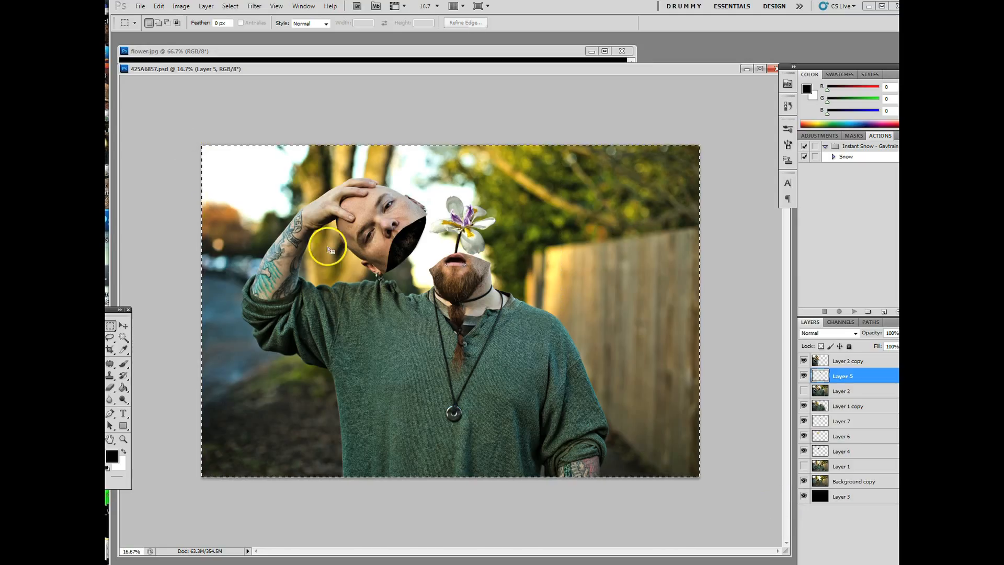
pyautogui.click(158, 6)
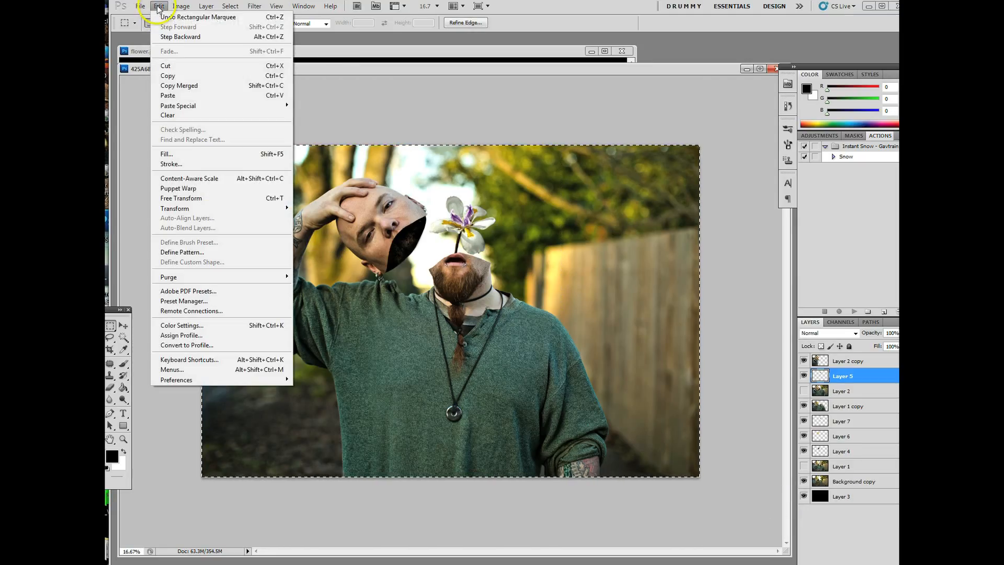
pyautogui.click(173, 87)
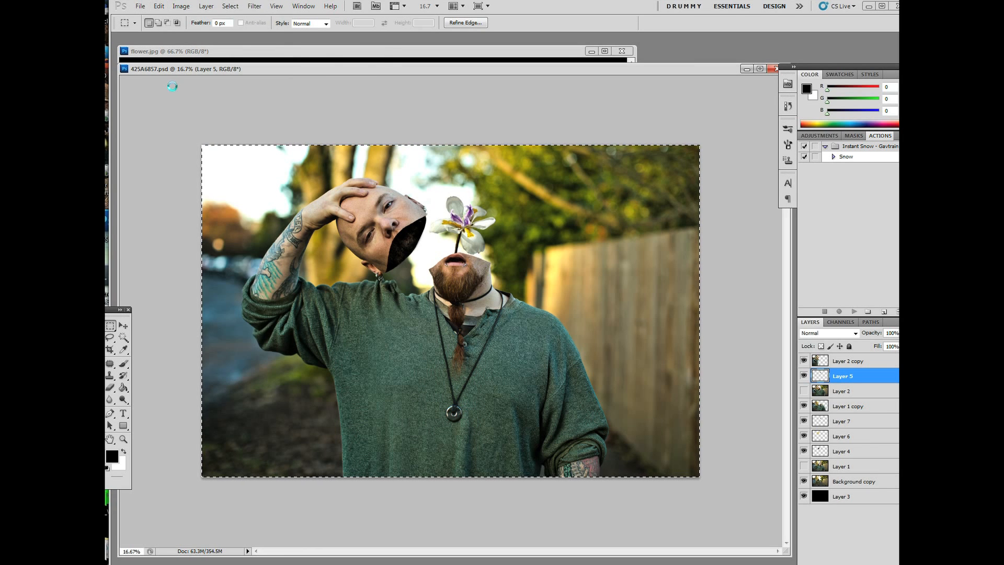
pyautogui.click(159, 5)
pyautogui.click(171, 96)
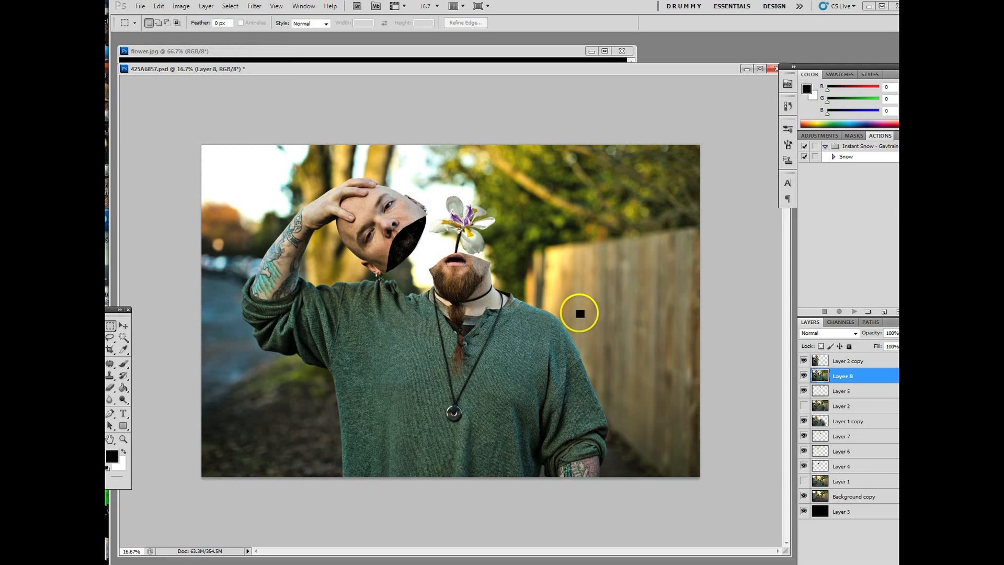
pyautogui.moveTo(835, 379); pyautogui.dragTo(835, 366)
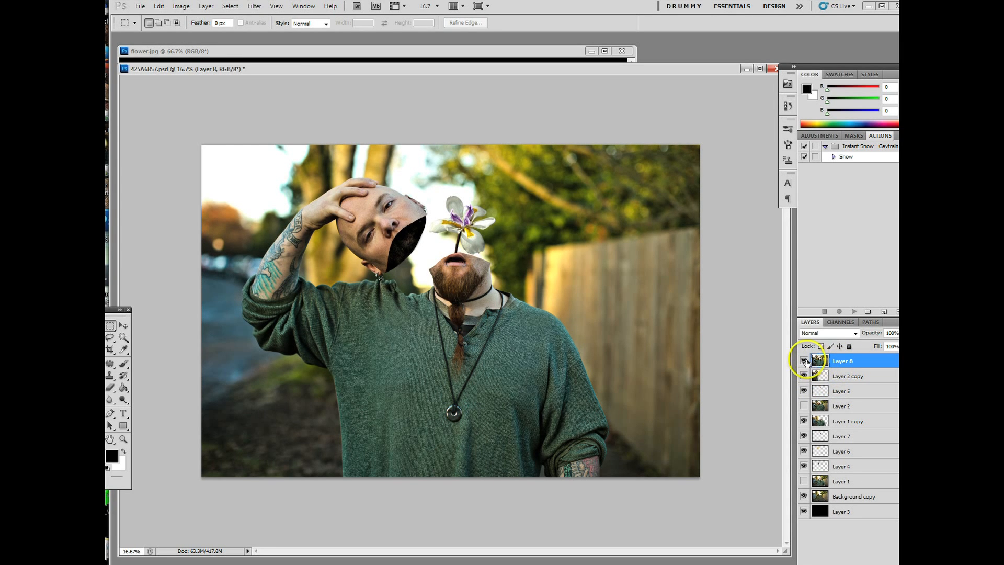
# Hide all the visible layers between the merged Layer 8 and the black Layer 3
pyautogui.click(805, 377)
pyautogui.click(803, 392)
pyautogui.moveTo(803, 423); pyautogui.dragTo(804, 497)
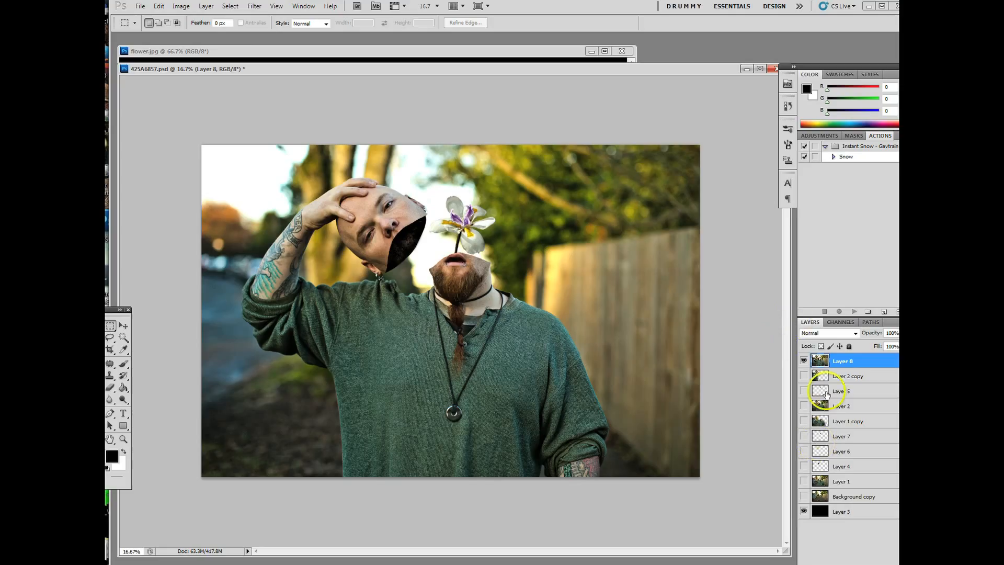
# Compare the merged Layer 8 with the black layer beneath by toggling its visibility, leaving Layer 8 shown and selected
pyautogui.click(823, 514)
pyautogui.click(804, 360)
pyautogui.click(804, 361)
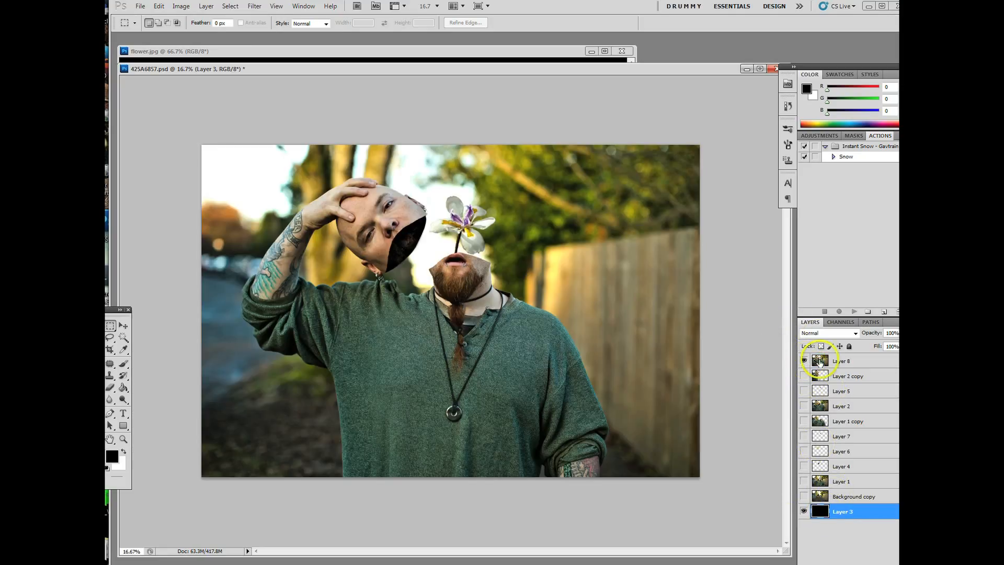
pyautogui.click(819, 361)
pyautogui.click(804, 361)
pyautogui.click(804, 361)
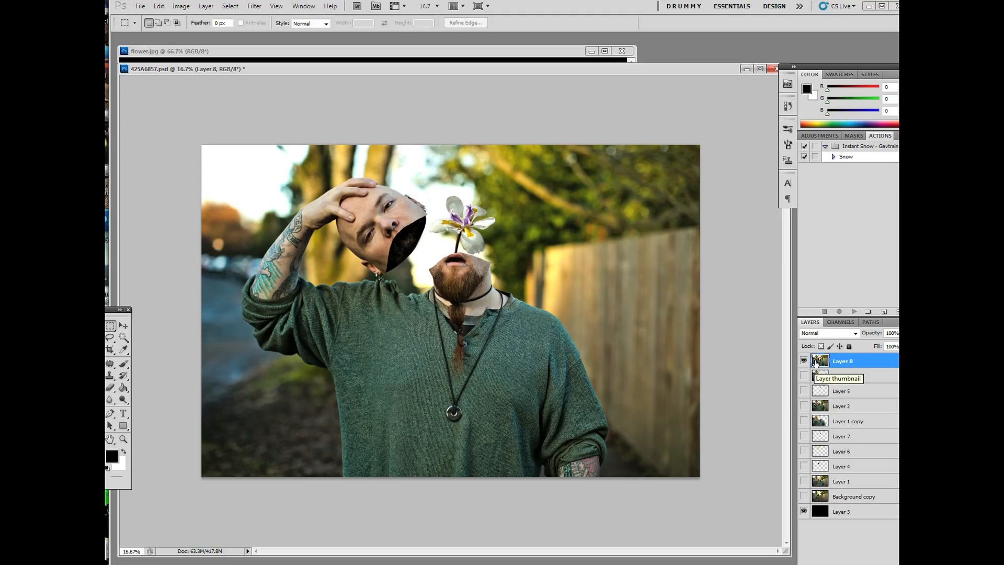
pyautogui.click(663, 425)
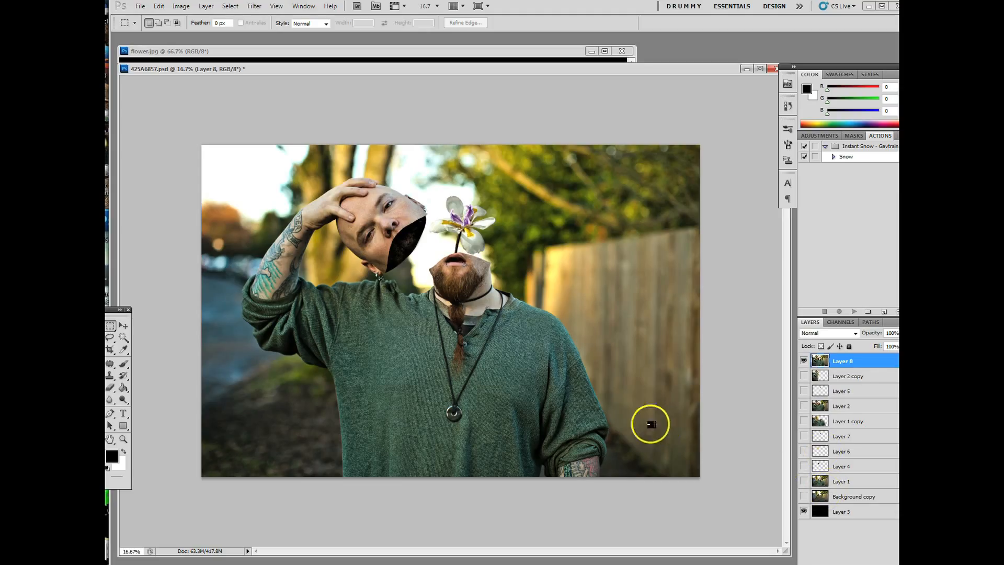
# Set the black brush to Color Burn mode with 6% opacity, 473 px size and 0% hardness
pyautogui.click(123, 364)
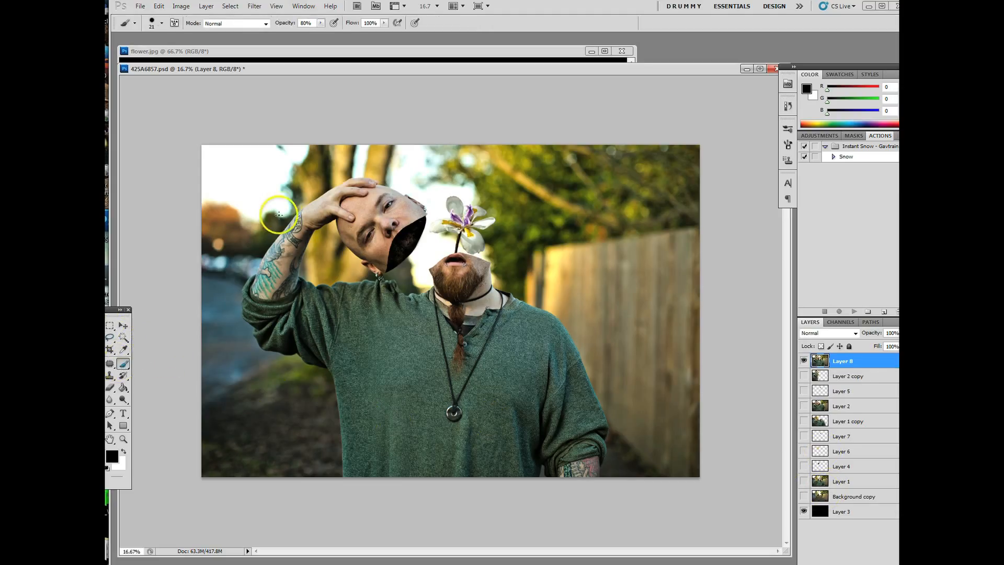
pyautogui.click(265, 24)
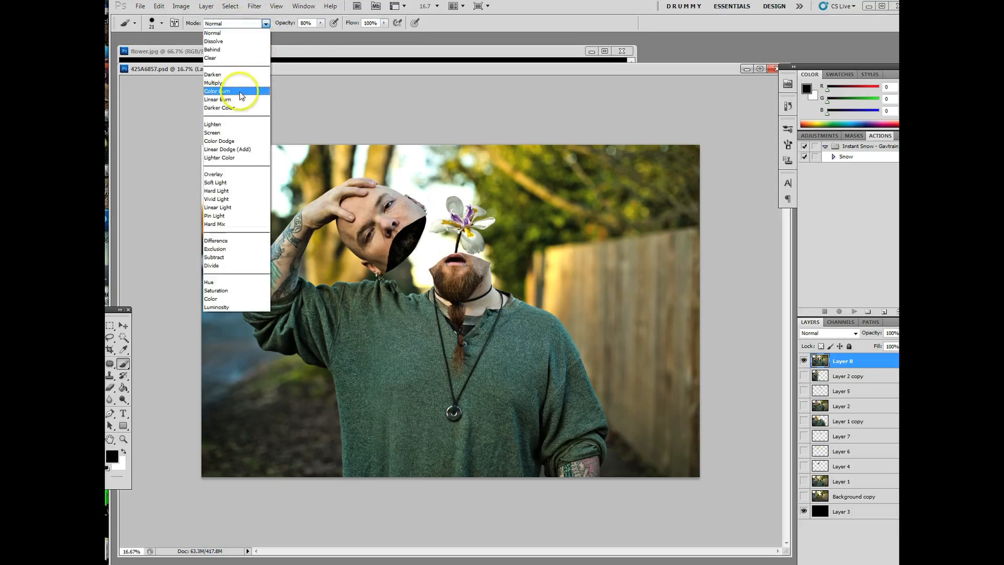
pyautogui.click(216, 91)
pyautogui.click(320, 23)
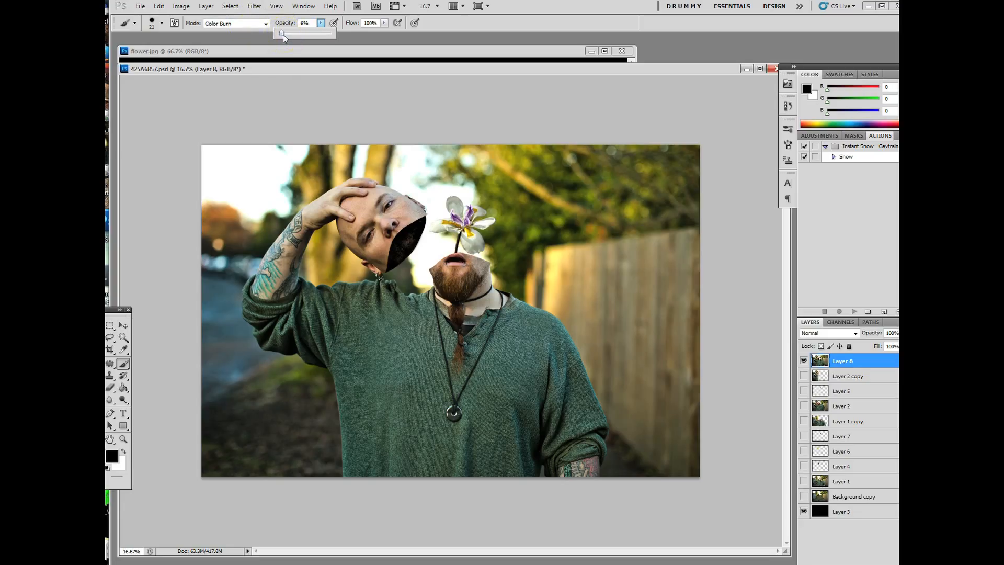
pyautogui.click(162, 23)
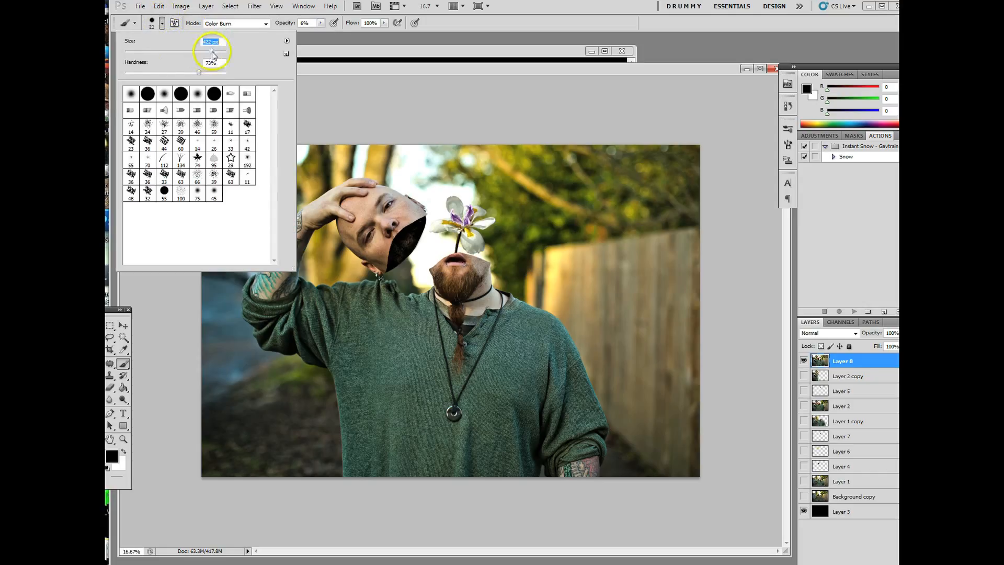
pyautogui.moveTo(199, 73); pyautogui.dragTo(125, 72)
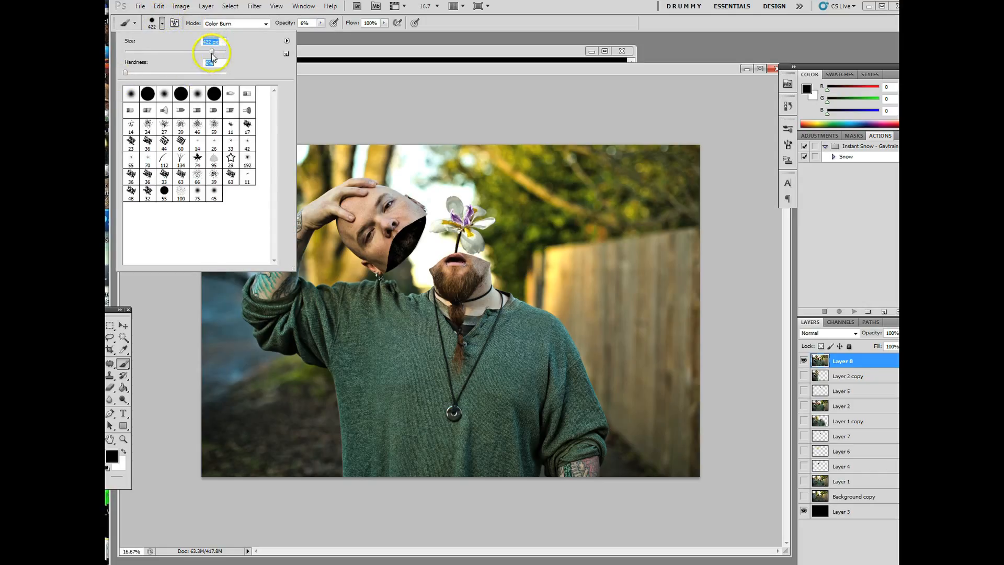
pyautogui.moveTo(213, 55); pyautogui.dragTo(211, 54)
pyautogui.click(403, 317)
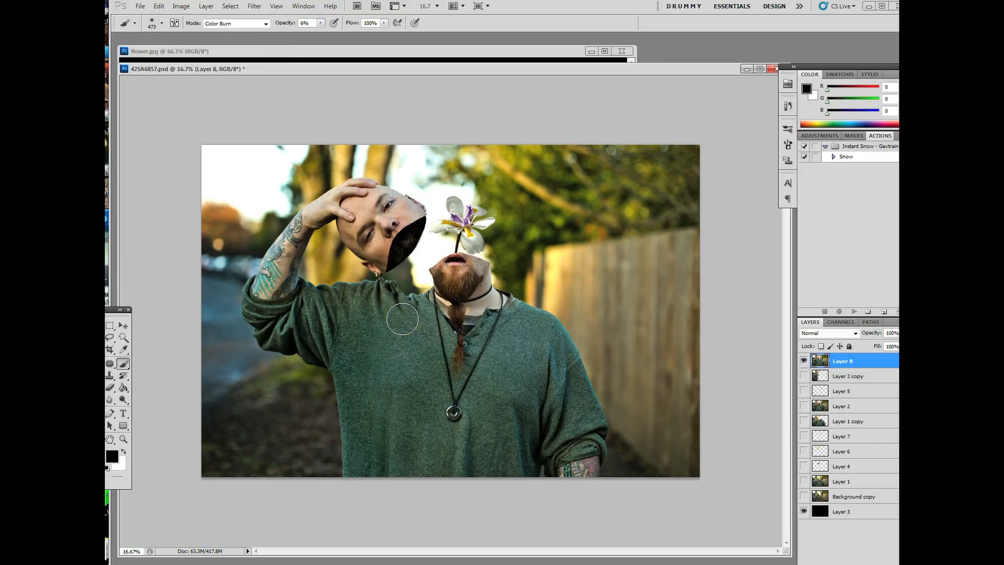
# Paint soft Color Burn strokes over the shirt and the background on Layer 8 to deepen the shadows
pyautogui.click(486, 338)
pyautogui.moveTo(486, 338)
pyautogui.mouseDown()
pyautogui.moveTo(446, 316)
pyautogui.moveTo(448, 284)
pyautogui.moveTo(520, 322)
pyautogui.moveTo(526, 399)
pyautogui.moveTo(596, 448)
pyautogui.moveTo(550, 329)
pyautogui.moveTo(328, 298)
pyautogui.moveTo(292, 330)
pyautogui.moveTo(314, 347)
pyautogui.moveTo(276, 251)
pyautogui.moveTo(365, 199)
pyautogui.moveTo(370, 246)
pyautogui.moveTo(403, 204)
pyautogui.moveTo(463, 217)
pyautogui.moveTo(415, 175)
pyautogui.moveTo(280, 197)
pyautogui.moveTo(326, 158)
pyautogui.moveTo(225, 249)
pyautogui.moveTo(186, 222)
pyautogui.moveTo(250, 374)
pyautogui.moveTo(294, 406)
pyautogui.moveTo(307, 388)
pyautogui.moveTo(305, 449)
pyautogui.moveTo(316, 405)
pyautogui.moveTo(318, 456)
pyautogui.moveTo(242, 214)
pyautogui.moveTo(324, 207)
pyautogui.moveTo(340, 246)
pyautogui.moveTo(432, 243)
pyautogui.moveTo(465, 169)
pyautogui.moveTo(492, 207)
pyautogui.moveTo(493, 251)
pyautogui.moveTo(527, 217)
pyautogui.moveTo(690, 150)
pyautogui.moveTo(650, 210)
pyautogui.moveTo(698, 243)
pyautogui.moveTo(661, 305)
pyautogui.moveTo(581, 332)
pyautogui.moveTo(629, 482)
pyautogui.moveTo(682, 328)
pyautogui.moveTo(696, 329)
pyautogui.moveTo(596, 308)
pyautogui.moveTo(617, 255)
pyautogui.moveTo(736, 246)
pyautogui.moveTo(574, 238)
pyautogui.moveTo(424, 162)
pyautogui.mouseUp()
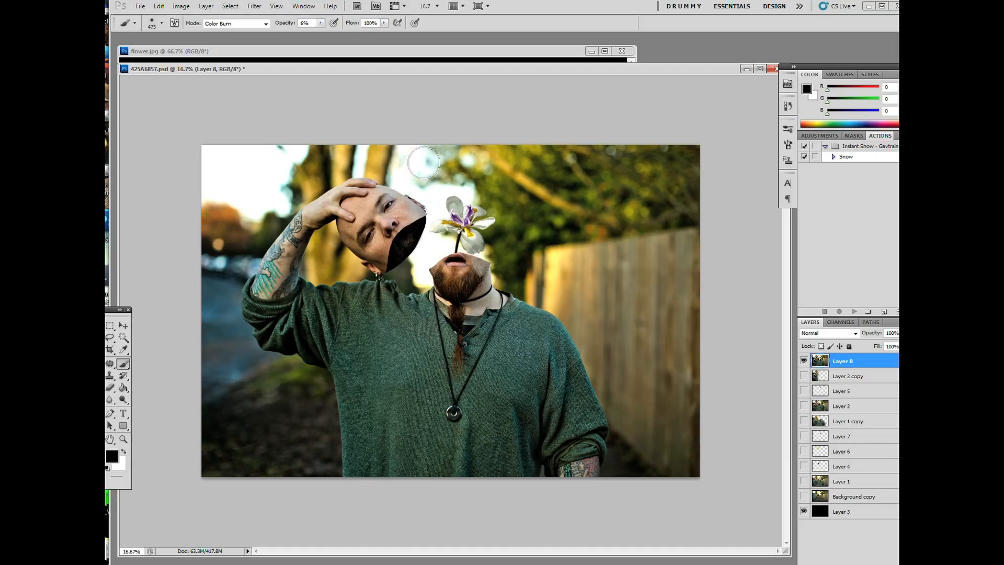
pyautogui.moveTo(461, 225)
pyautogui.mouseDown()
pyautogui.moveTo(471, 316)
pyautogui.moveTo(363, 394)
pyautogui.moveTo(280, 395)
pyautogui.moveTo(296, 372)
pyautogui.moveTo(281, 491)
pyautogui.moveTo(178, 445)
pyautogui.mouseUp()
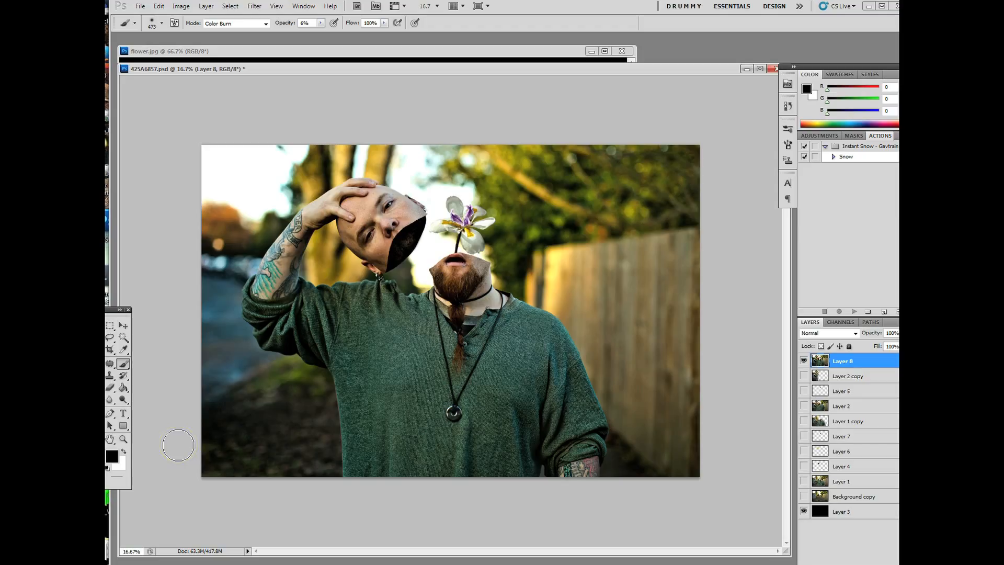